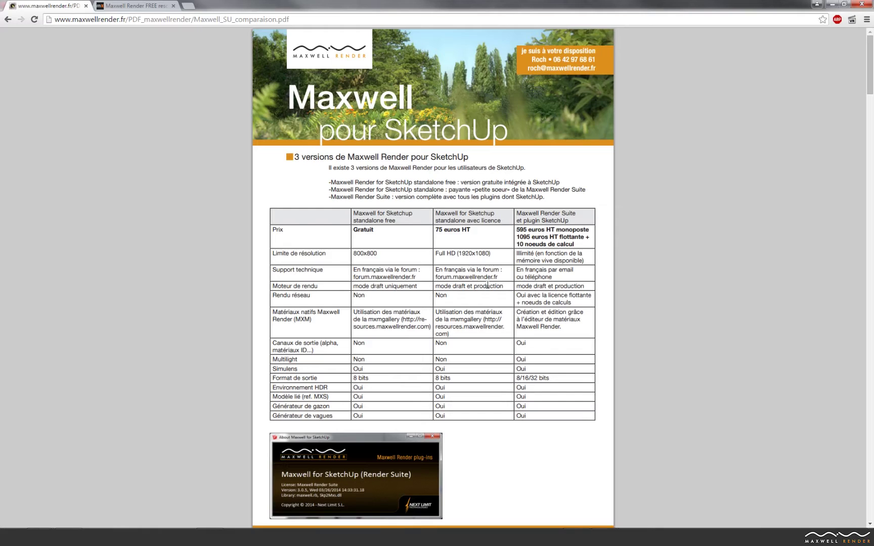
- Highlight the 'production' render mode and the material editor entry in the comparison table
double_click(488, 286)
drag(582, 323, 520, 313)
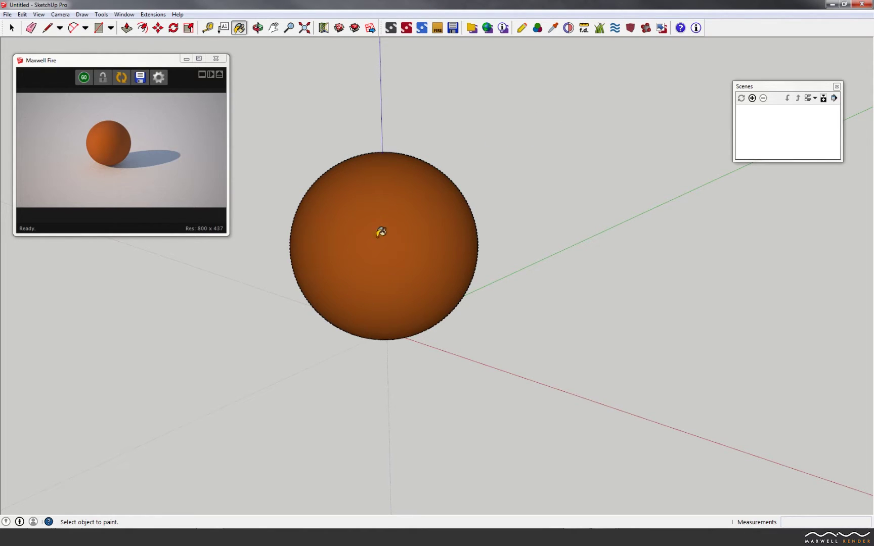
- Show the Materials browser with 0043_SaddleBrown and move it to the lower left
key(b)
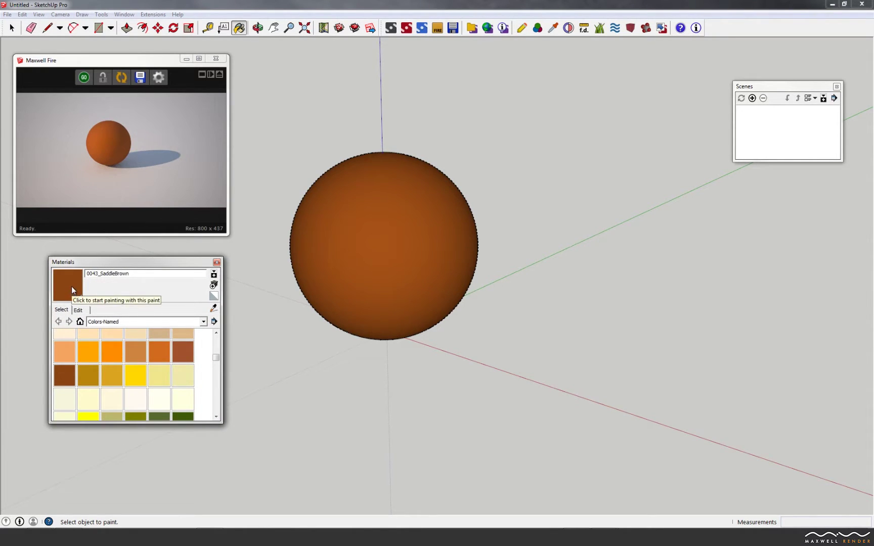
drag(101, 266, 76, 258)
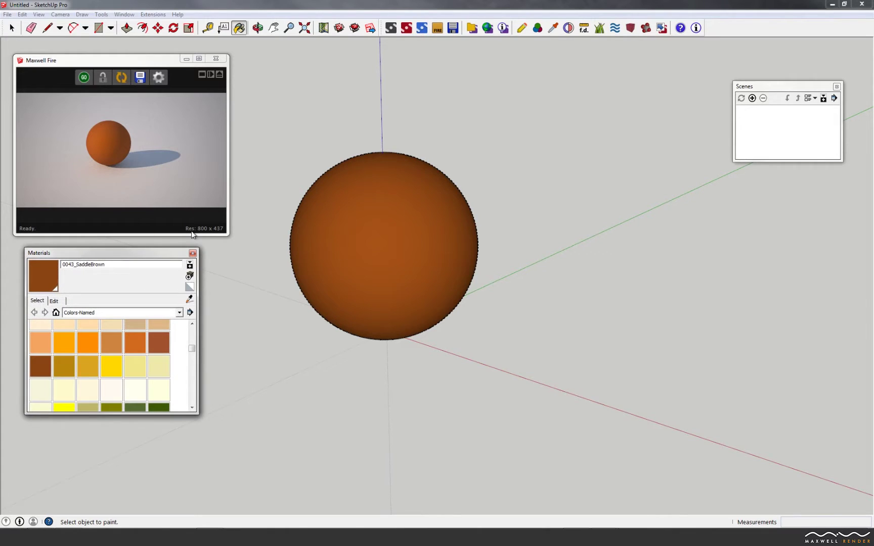
click(522, 29)
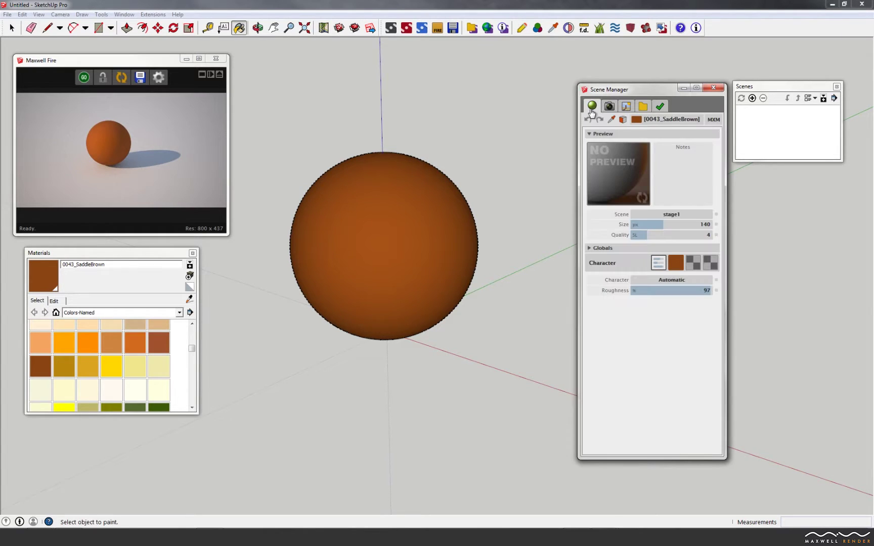
- Open the Maxwell Scene Manager on 0043_SaddleBrown and list its Character types
drag(625, 91, 616, 77)
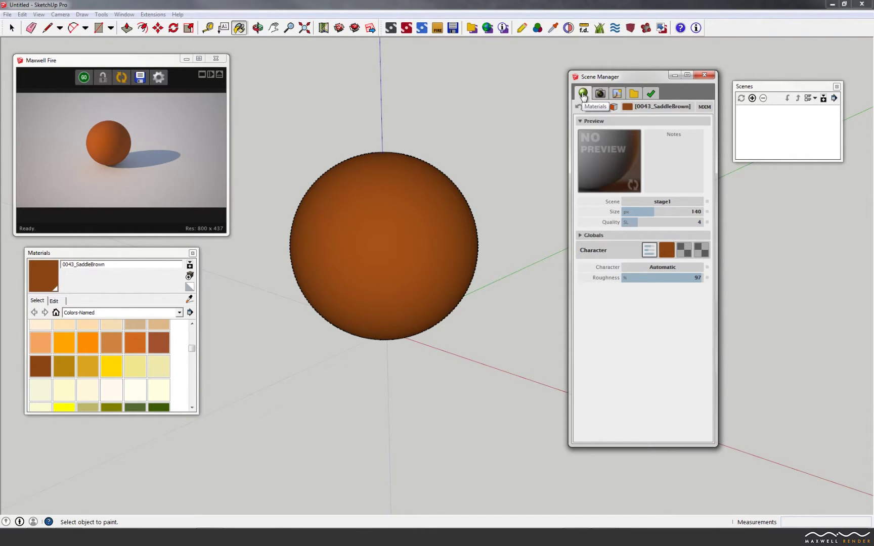
click(652, 109)
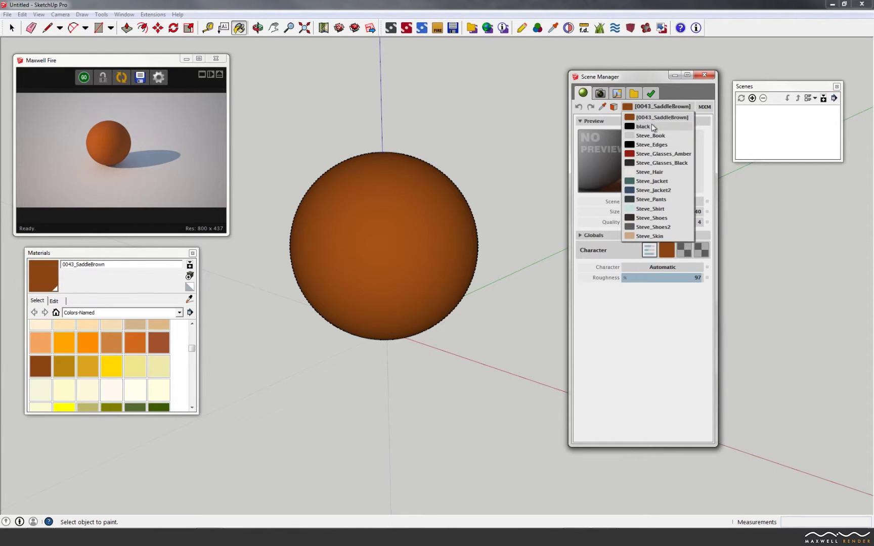
click(652, 118)
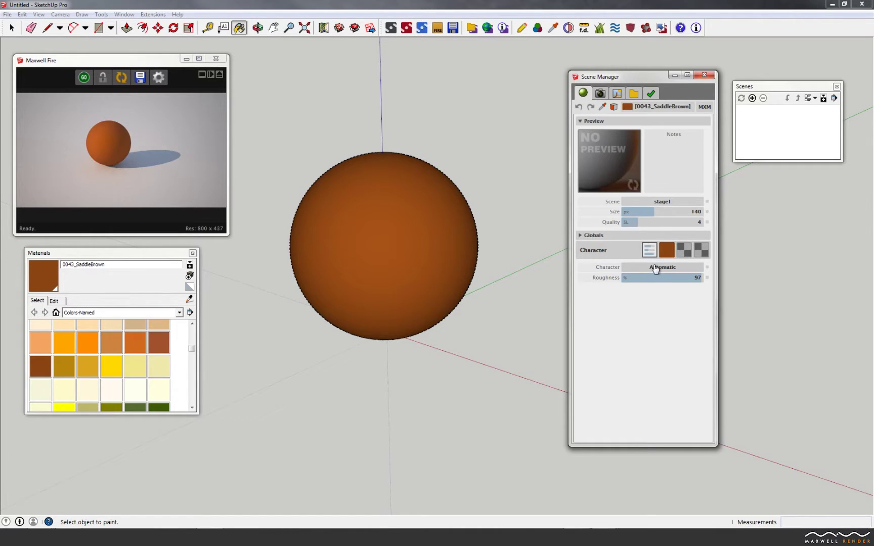
click(656, 270)
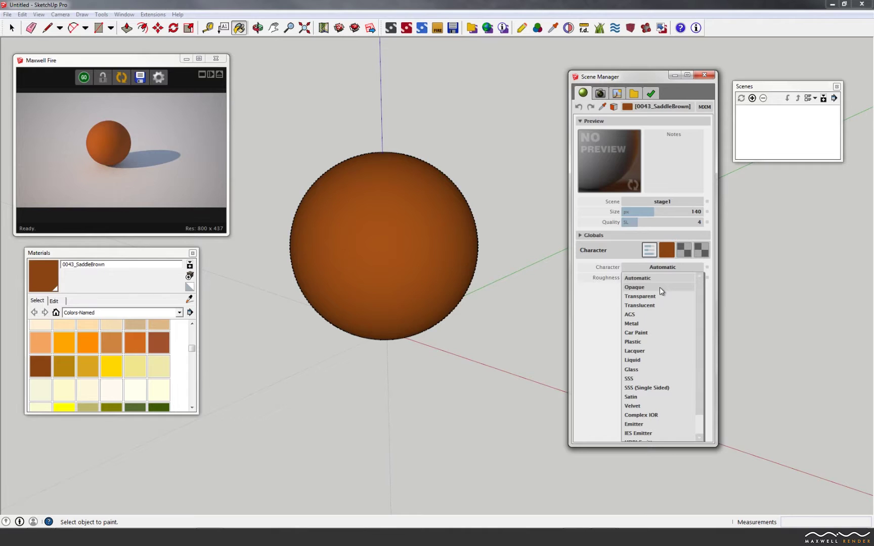
- Set 0043_SaddleBrown to Opaque with Shininess 69 and preview quality 8
click(660, 287)
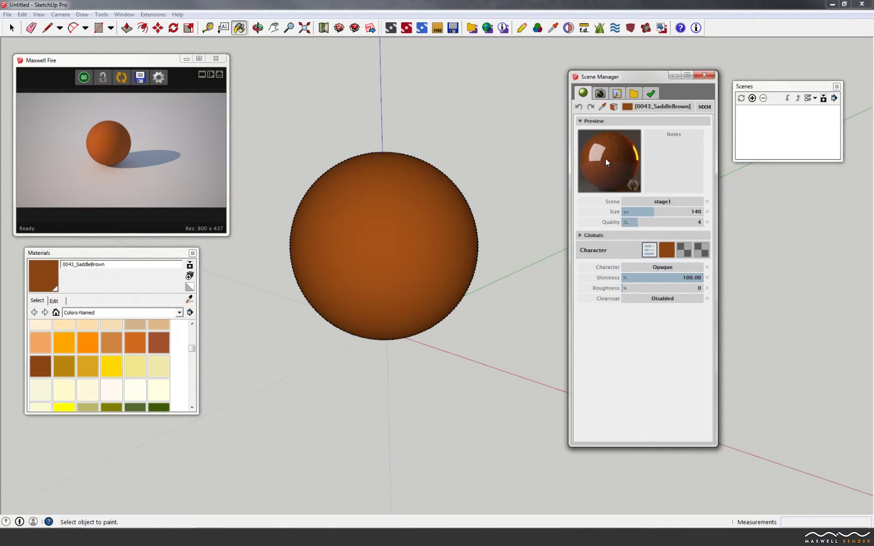
drag(699, 277, 636, 278)
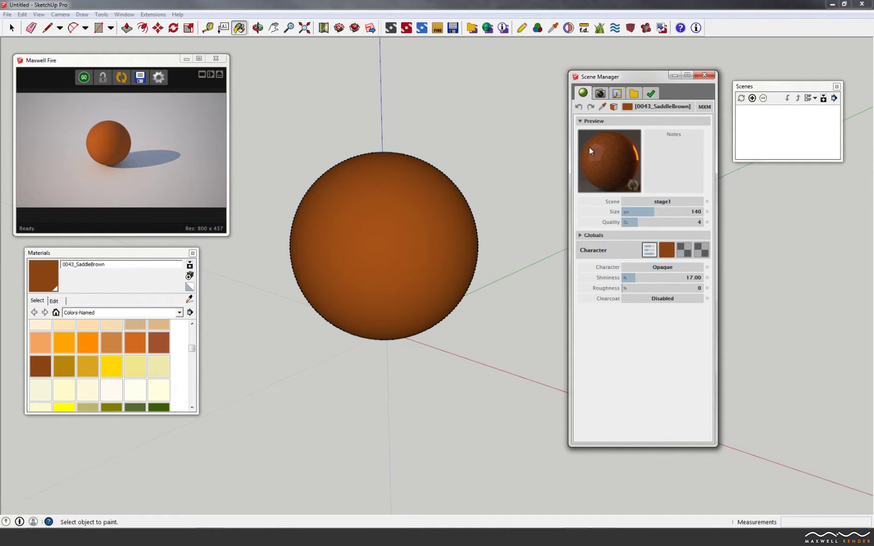
click(668, 223)
click(660, 278)
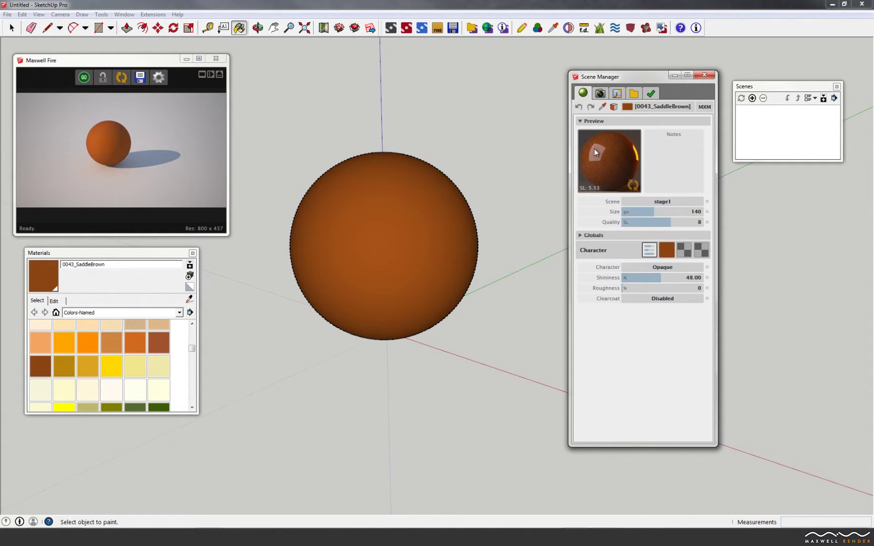
click(677, 278)
click(656, 202)
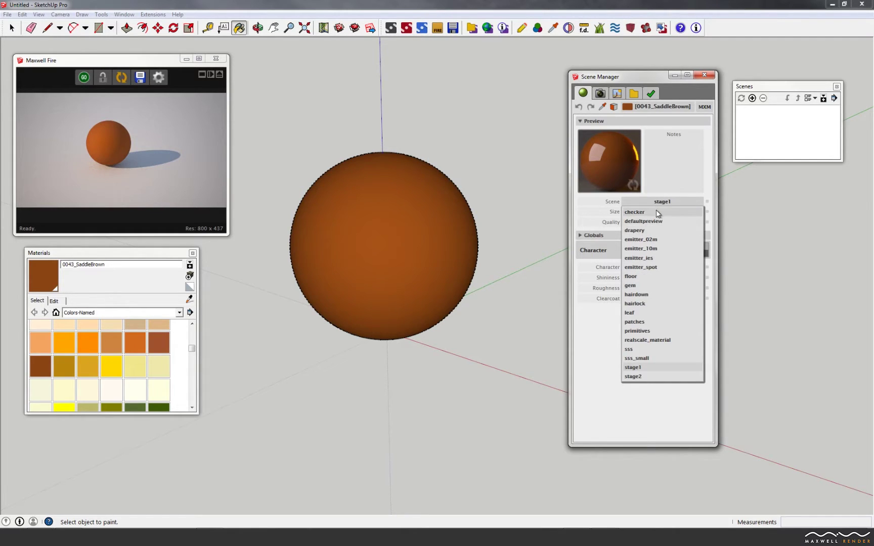
- Preview the material on the floor scene and set Shininess to 35
click(641, 275)
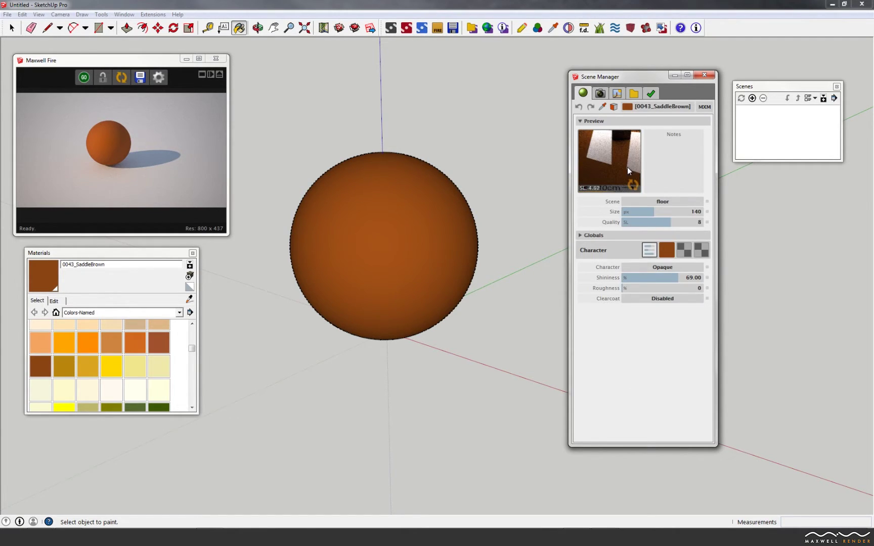
click(640, 279)
drag(639, 279, 632, 282)
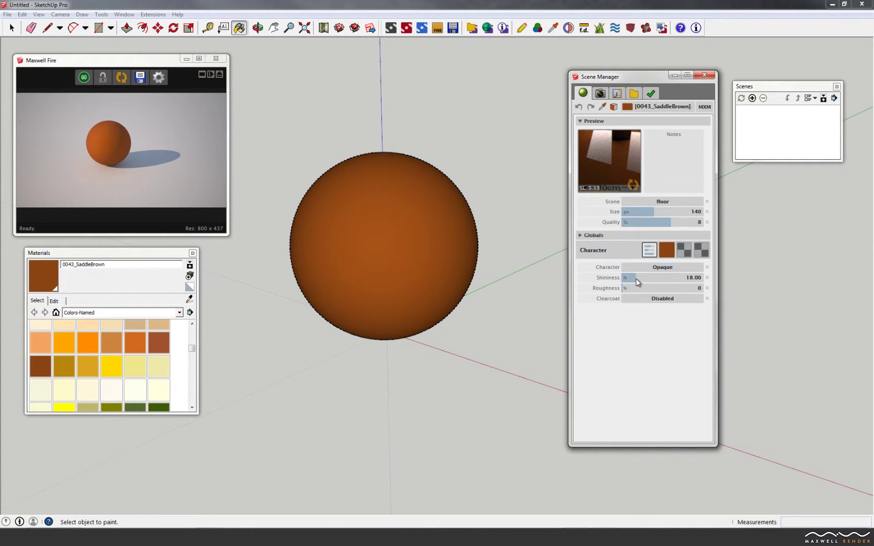
drag(632, 281, 644, 281)
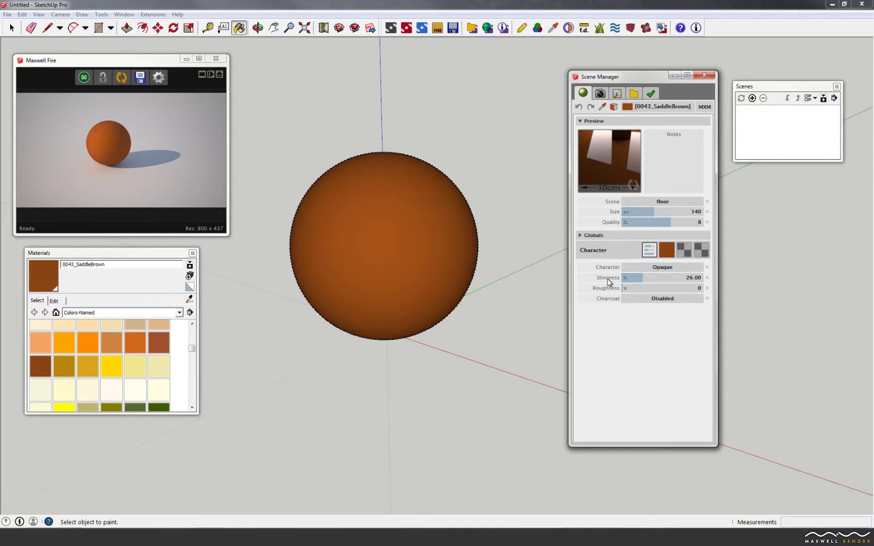
drag(657, 281, 650, 281)
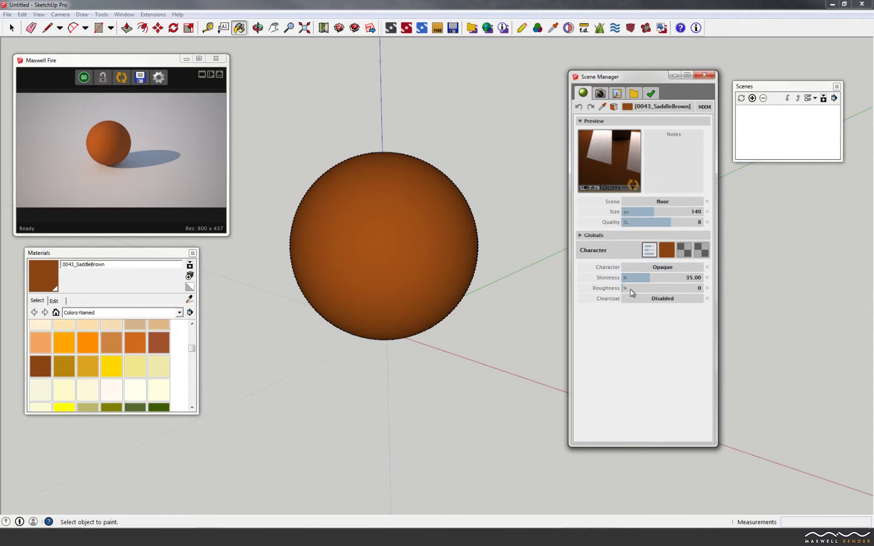
- Adjust the material's Roughness to 7
drag(629, 289, 638, 289)
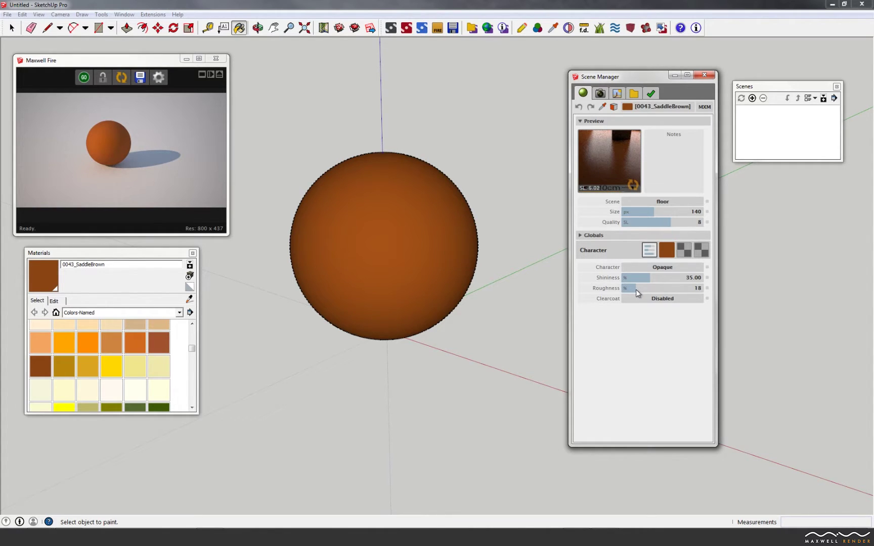
drag(639, 289, 645, 294)
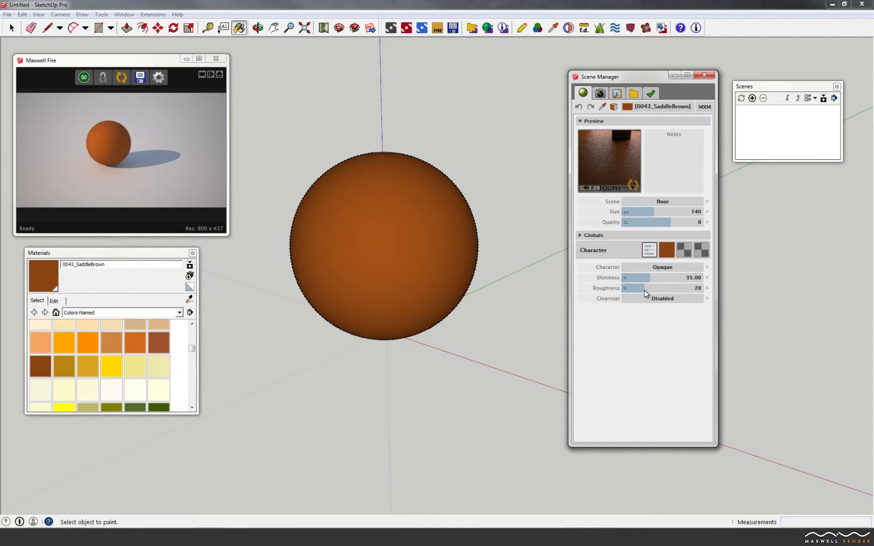
drag(653, 292, 640, 292)
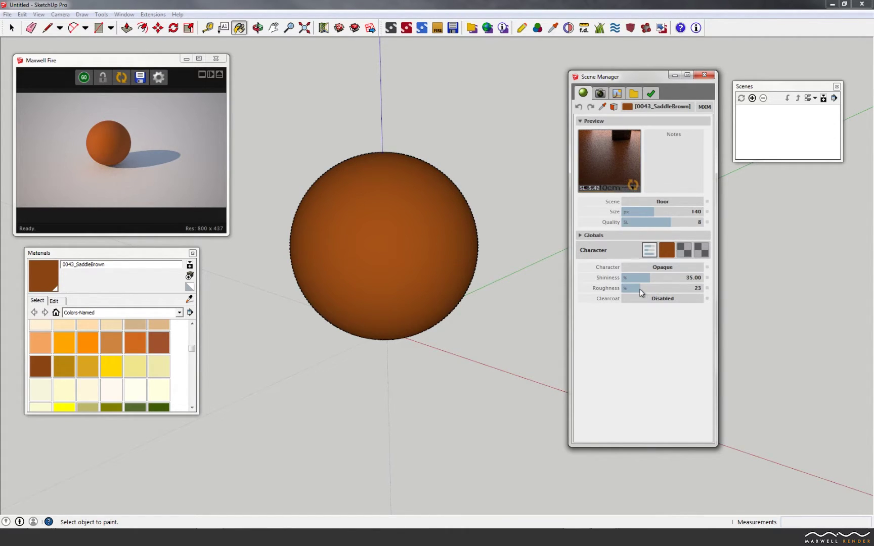
drag(635, 293, 632, 293)
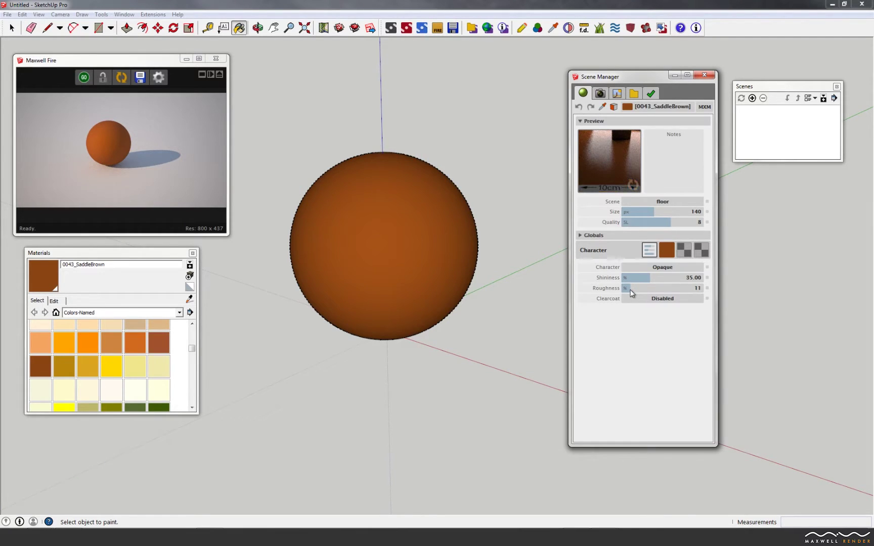
drag(632, 293, 628, 290)
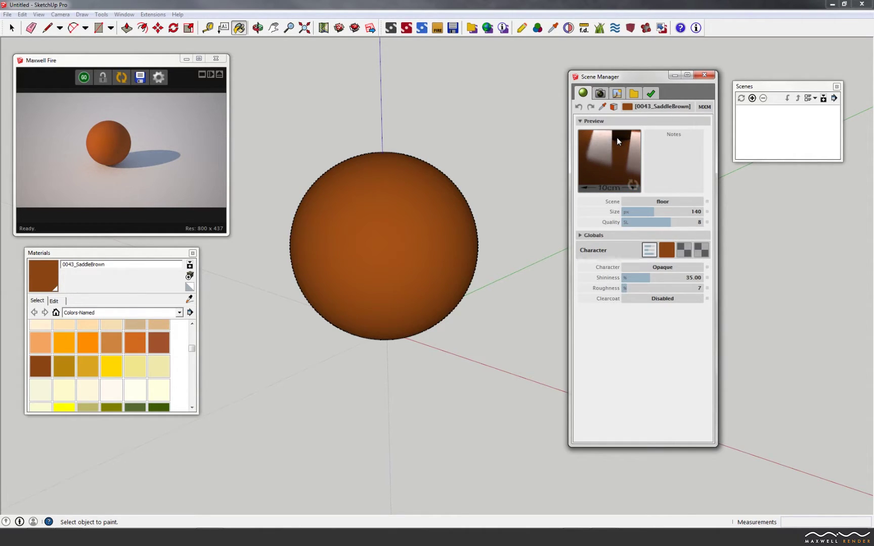
- Recolour 0043_SaddleBrown to green (17, 210, 23) and start the Maxwell Fire render
click(667, 256)
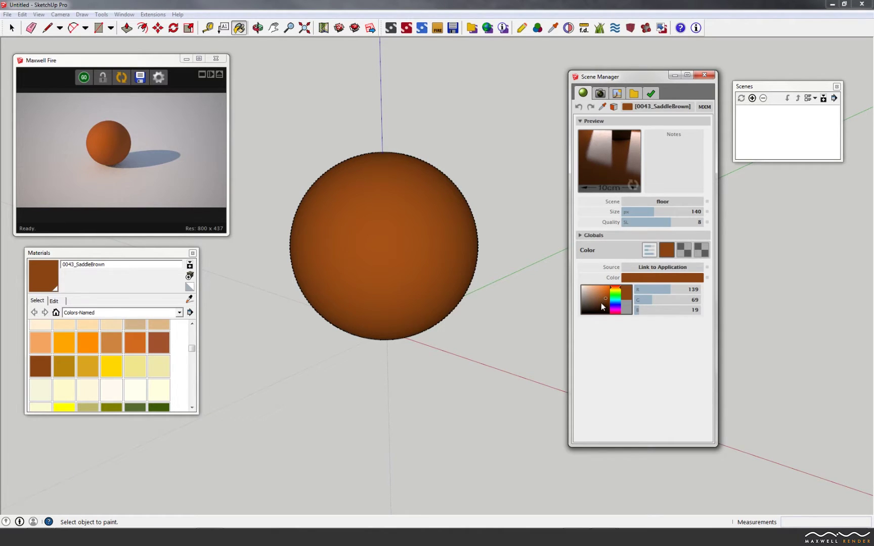
click(615, 304)
drag(604, 298, 605, 289)
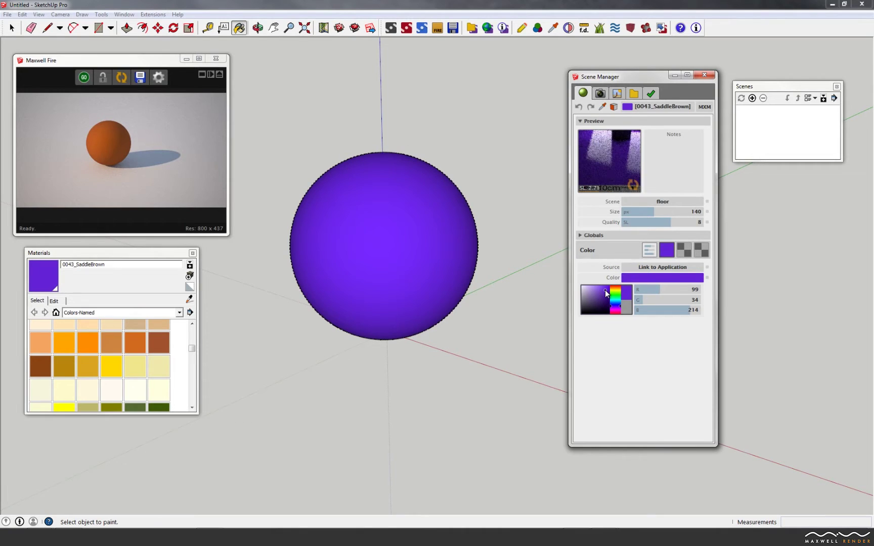
click(607, 292)
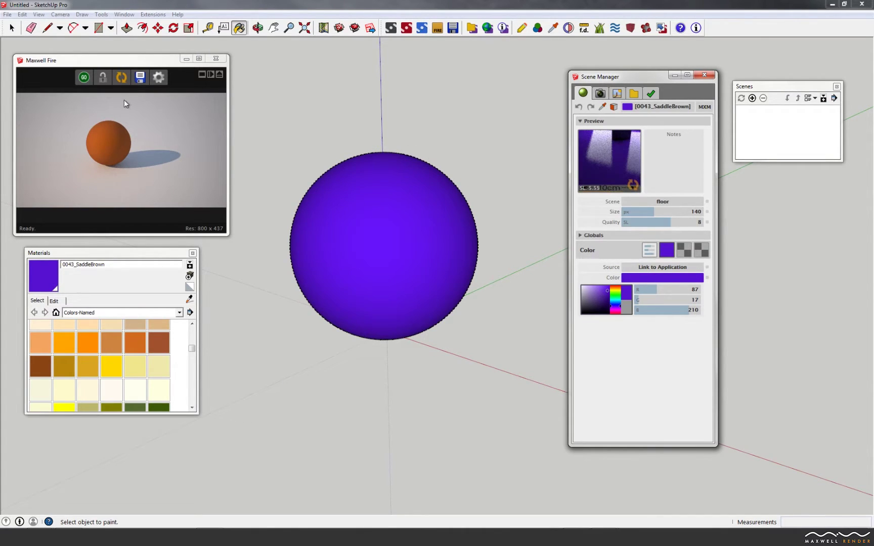
click(84, 77)
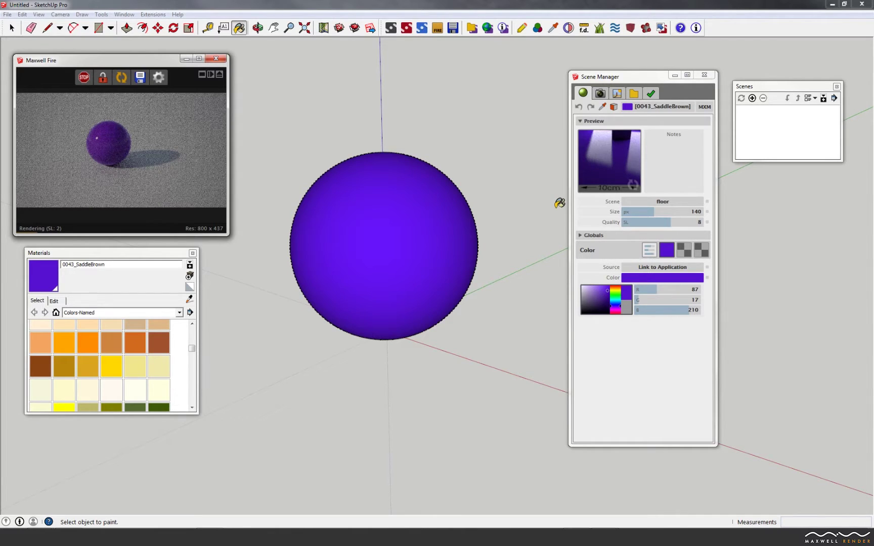
click(616, 292)
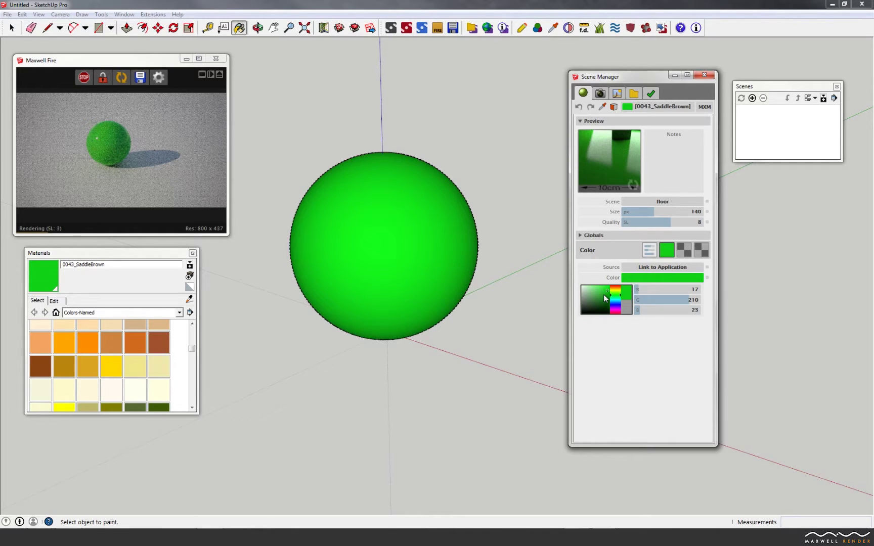
click(650, 250)
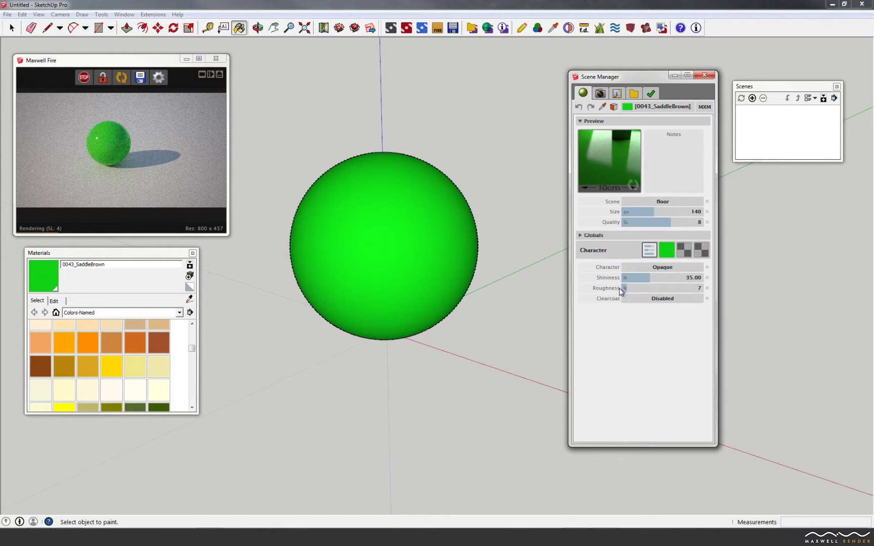
- Increase the green material's Roughness from 7 to 41
drag(640, 291, 655, 287)
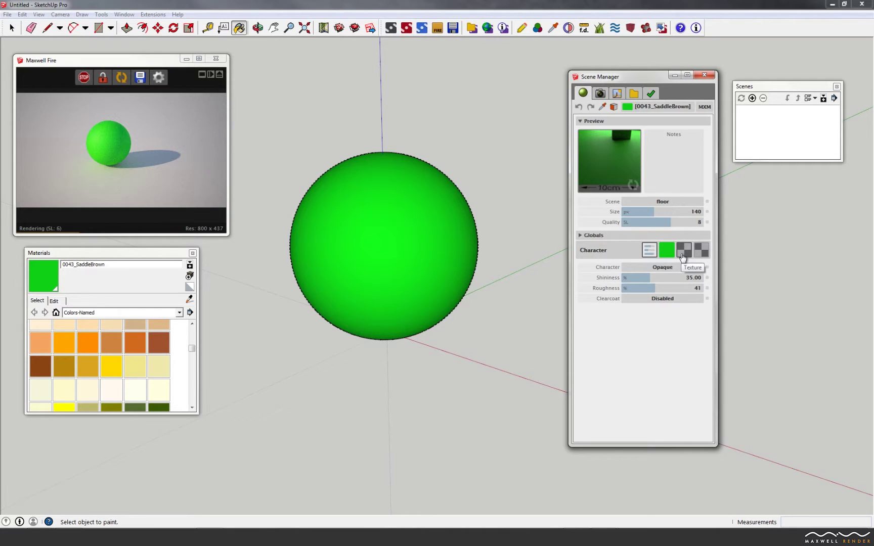
click(127, 313)
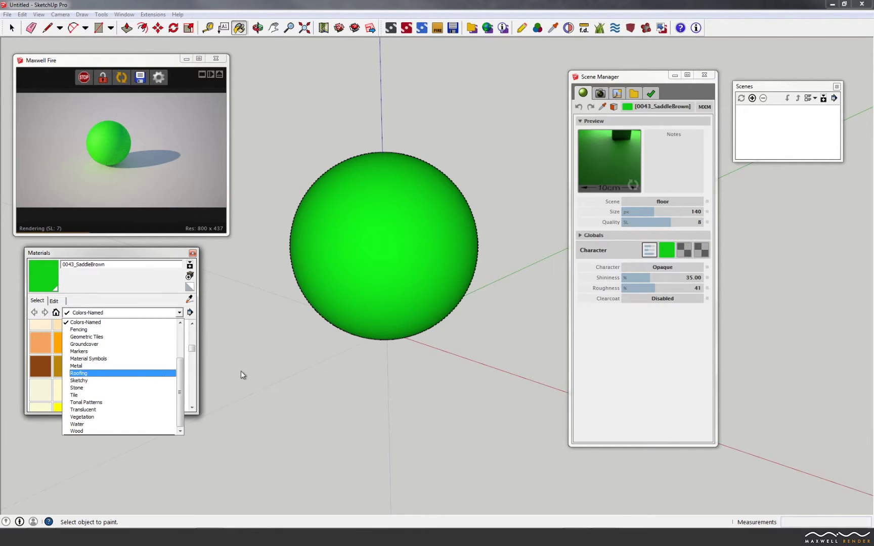
- Paint the sphere with Wood_Floor_Dark from the Wood collection and orbit around it
click(114, 429)
click(137, 338)
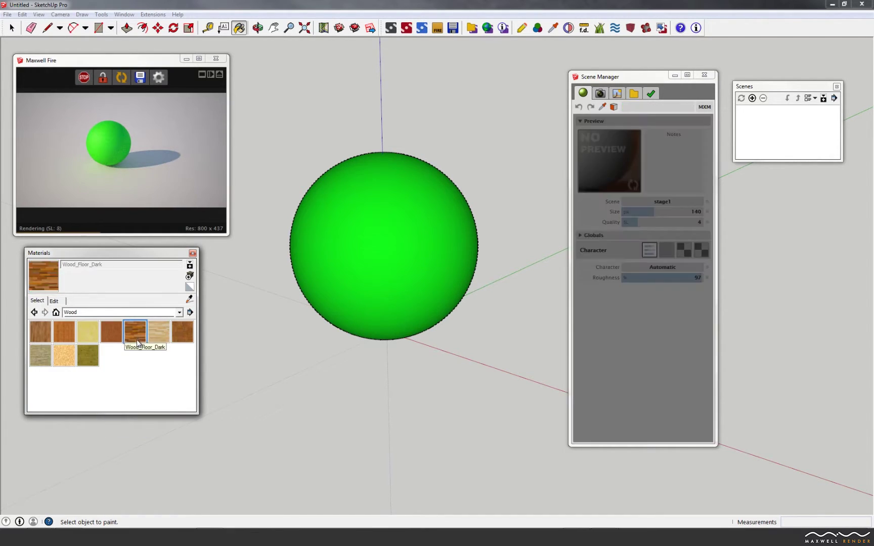
click(384, 205)
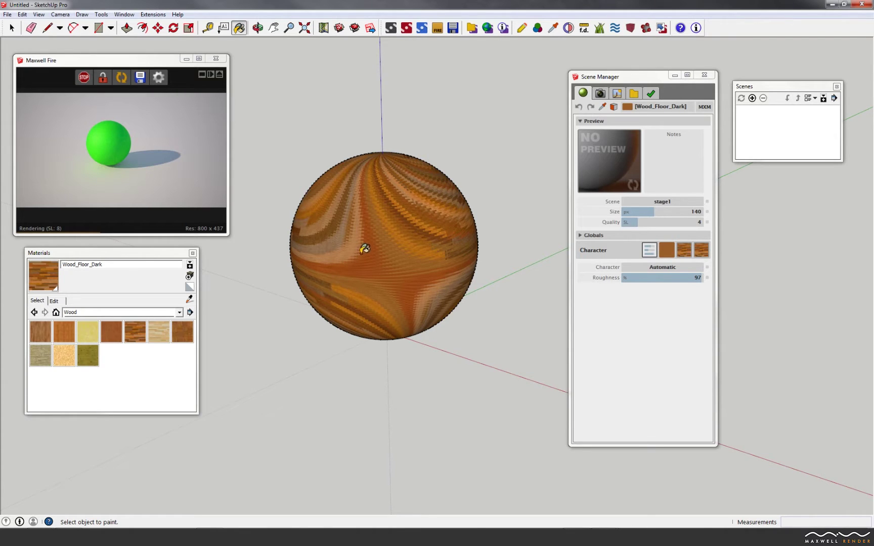
key(o)
mouse_move(362, 260)
mouse_down()
mouse_move(425, 283)
mouse_move(371, 318)
mouse_up()
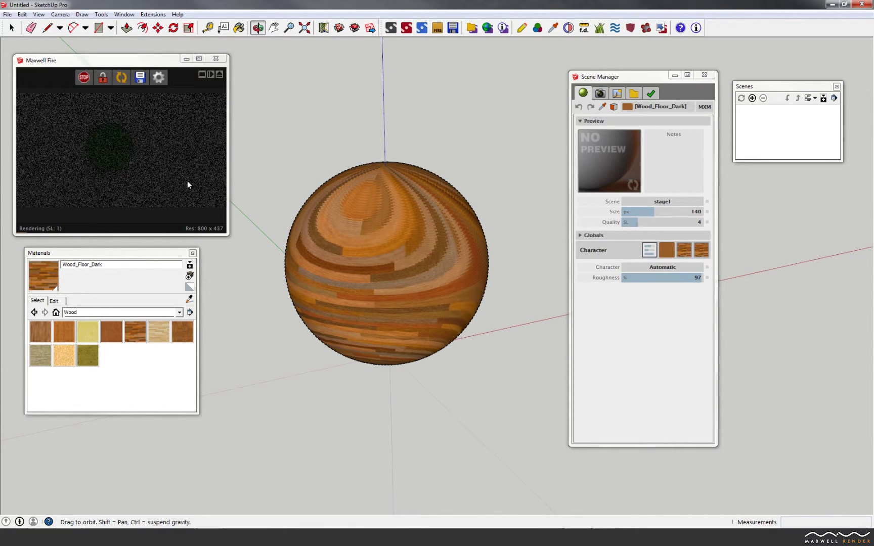
- Make Wood_Floor_Dark Opaque with Shininess 29, previewed in the floor scene
click(127, 98)
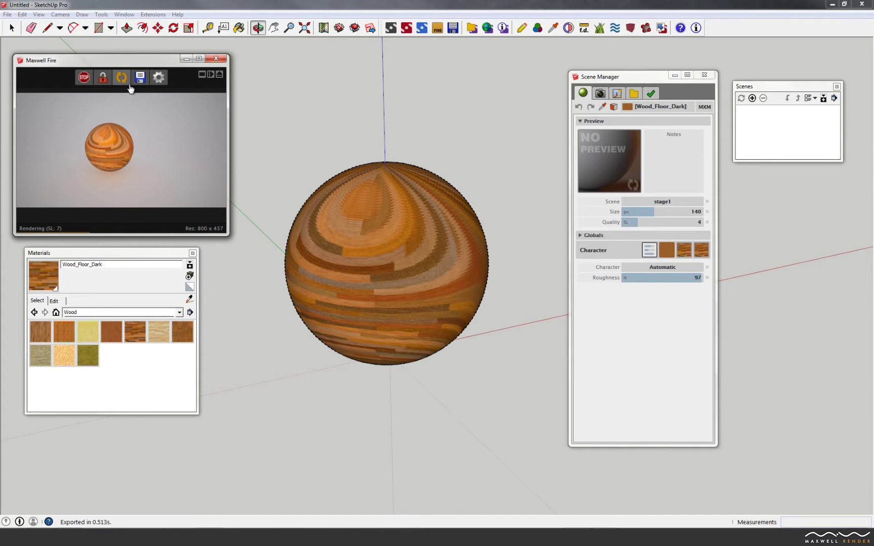
click(667, 268)
click(636, 287)
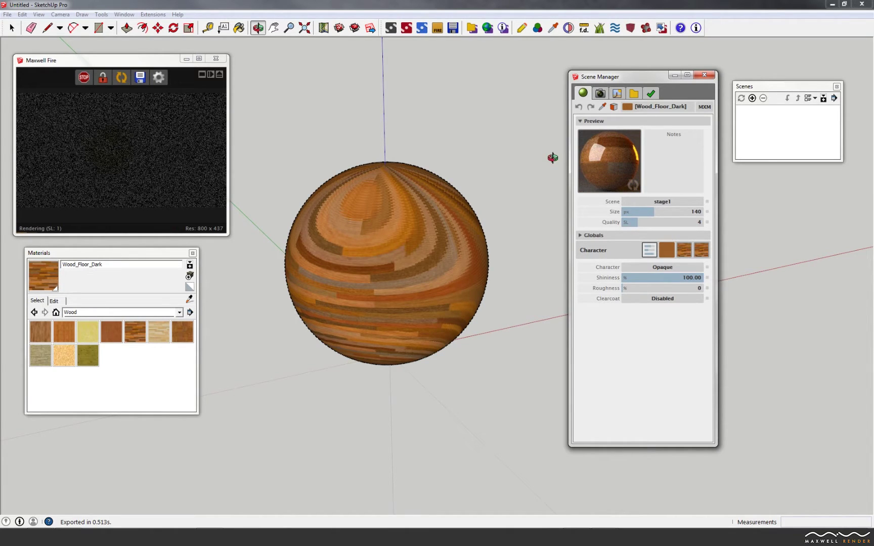
click(651, 278)
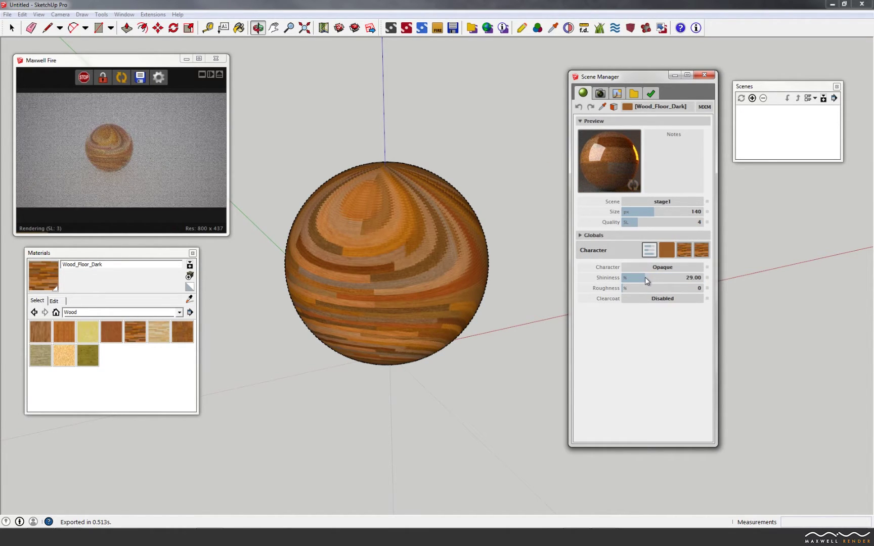
click(644, 202)
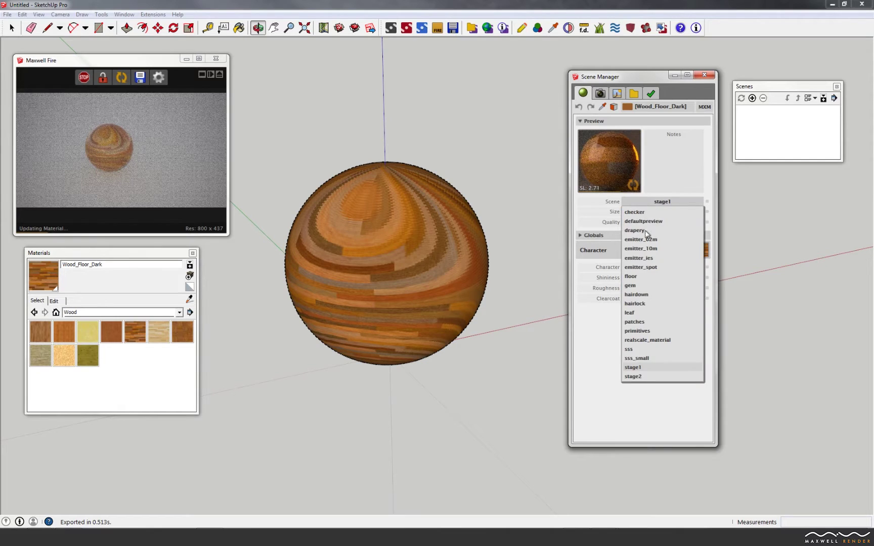
click(638, 277)
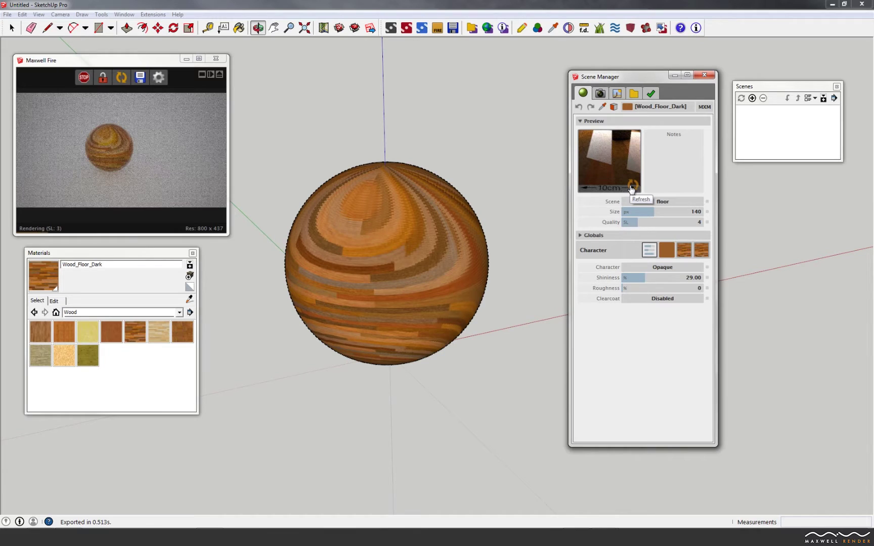
- Set Wood_Floor_Dark's Roughness to 11 and stop the Maxwell Fire render
drag(626, 289, 629, 289)
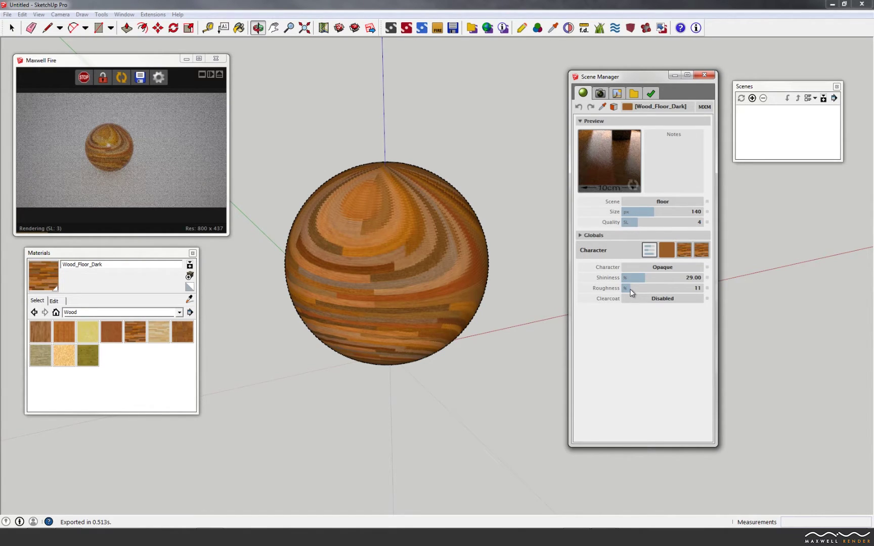
click(84, 77)
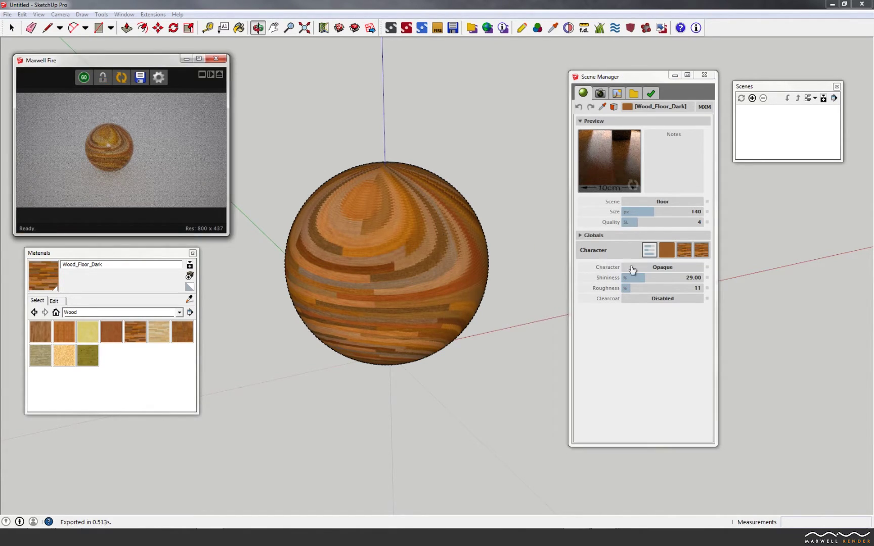
click(686, 251)
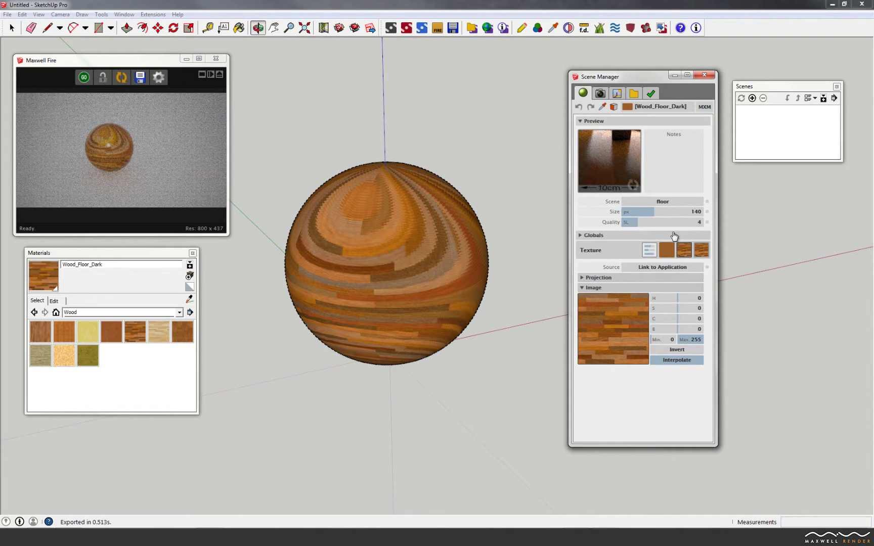
- Give Wood_Floor_Dark a colour-texture bump with strength 37
click(701, 251)
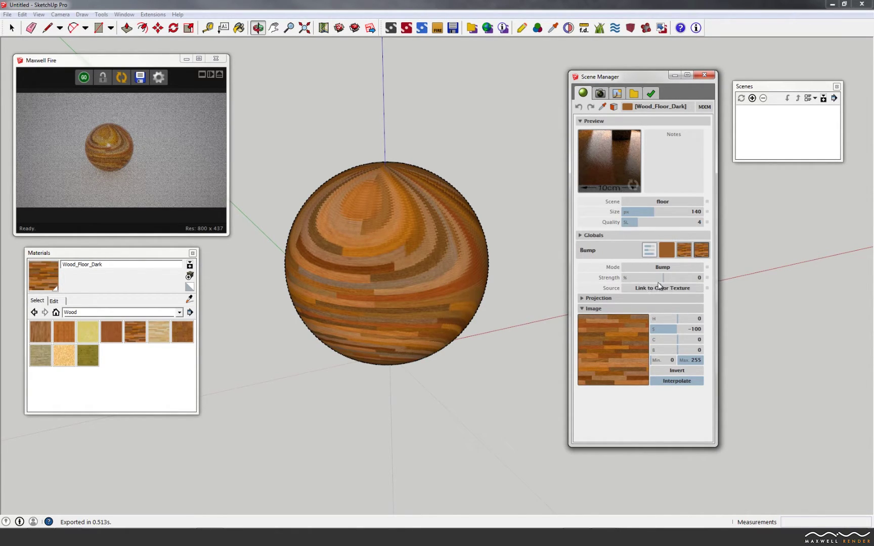
drag(680, 281, 681, 281)
click(651, 277)
drag(652, 276, 674, 277)
drag(679, 277, 677, 277)
- Set the Wood_Floor_Dark material's Maxwell character to Transparent
click(647, 250)
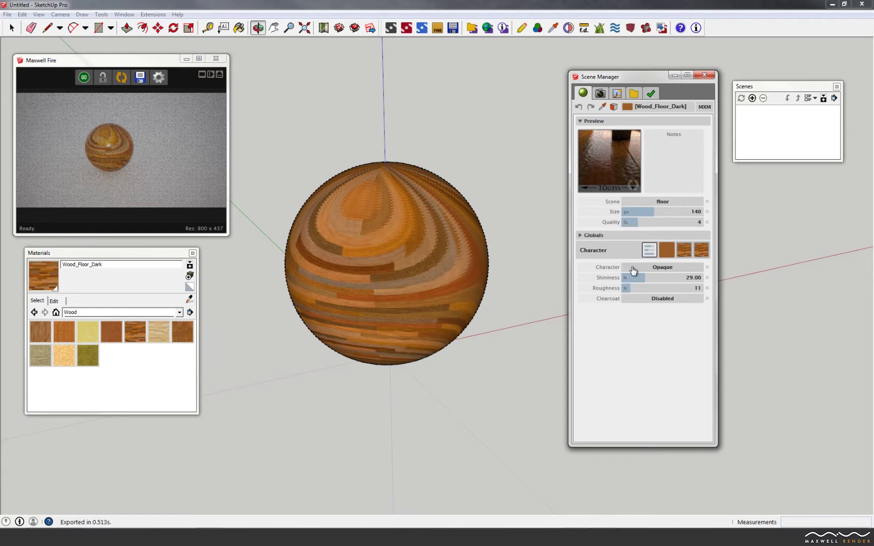
click(634, 271)
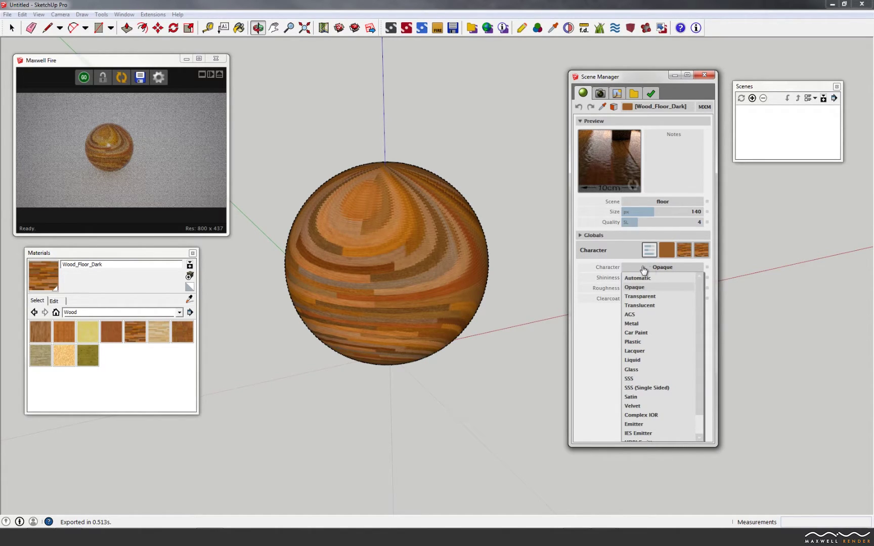
click(655, 298)
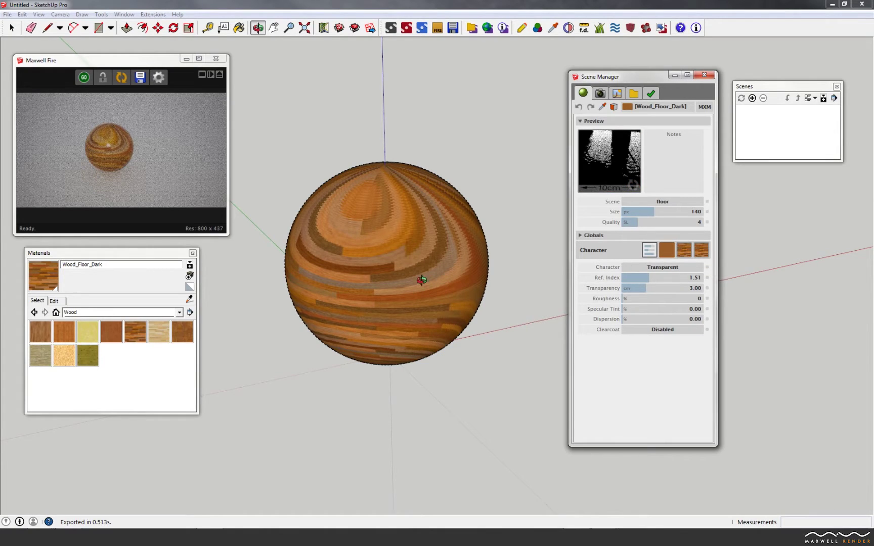
- Switch to the Colors-Named collection and paint the sphere with 0020_Red
click(96, 312)
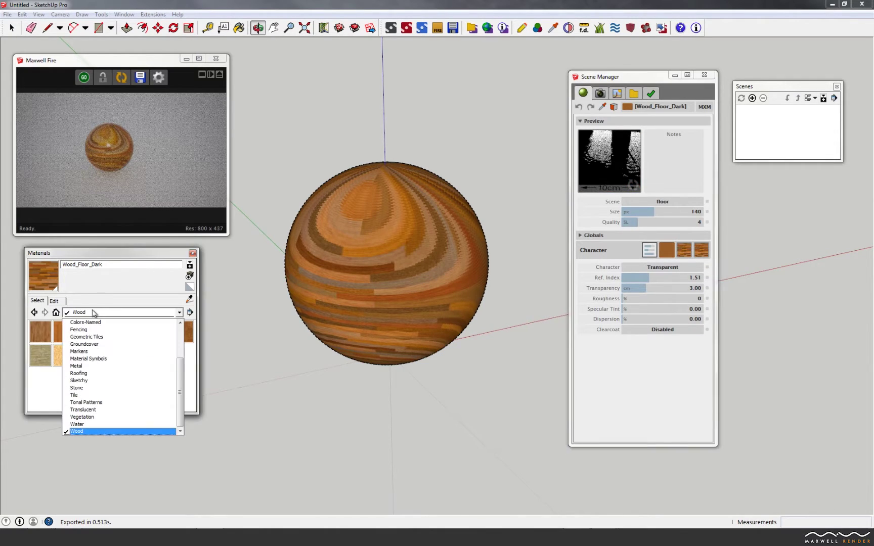
click(674, 106)
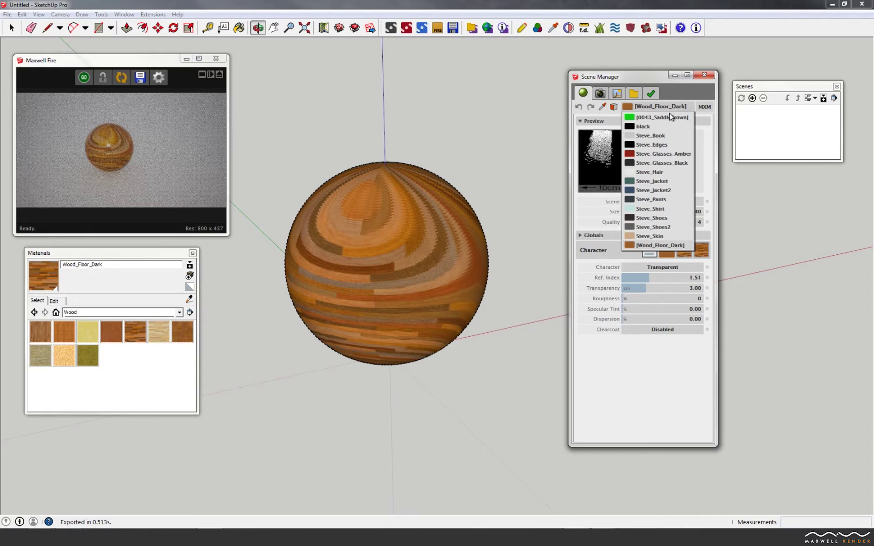
click(669, 114)
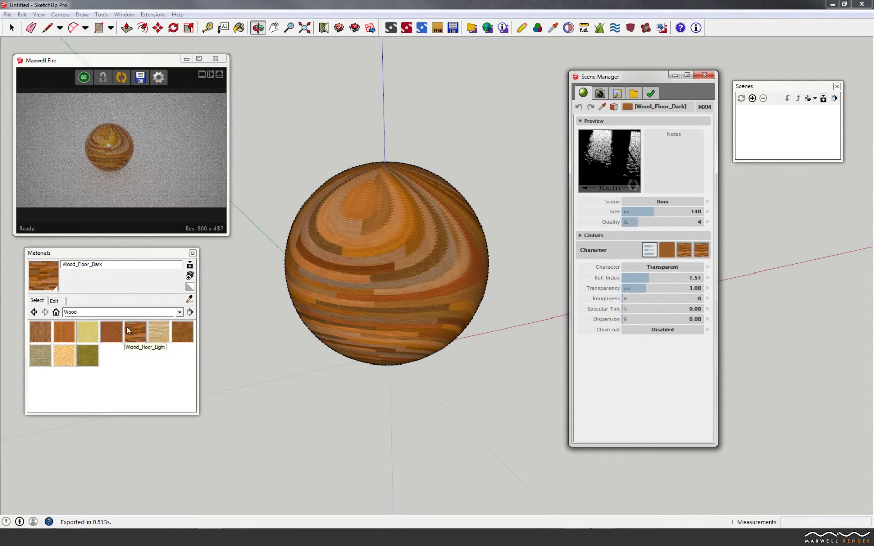
click(107, 313)
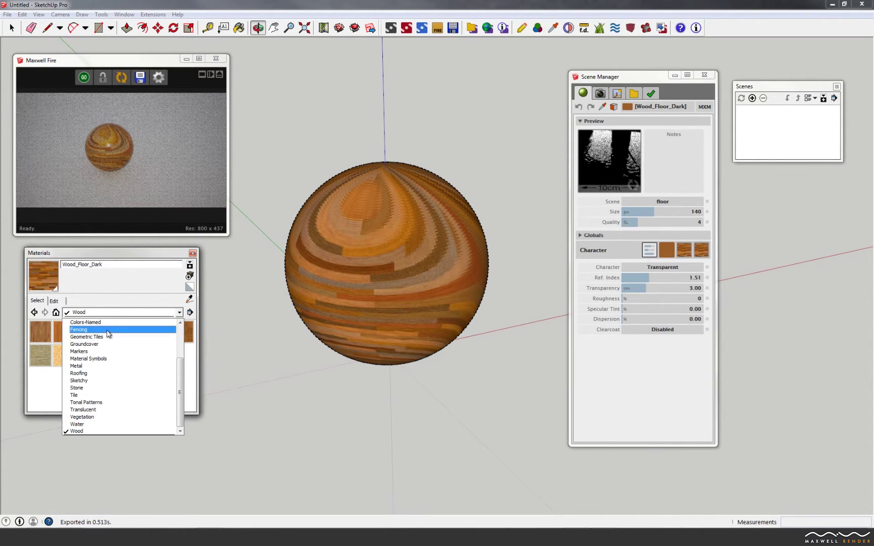
click(101, 322)
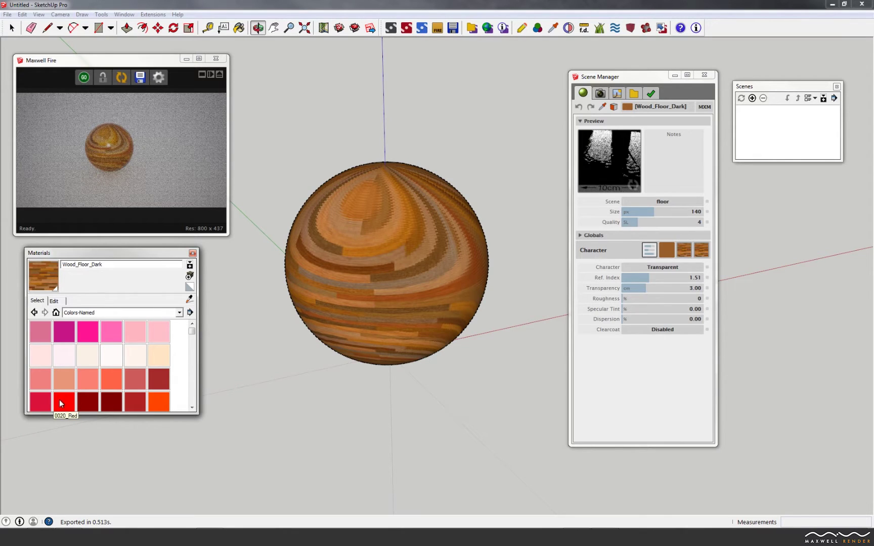
click(60, 403)
click(370, 250)
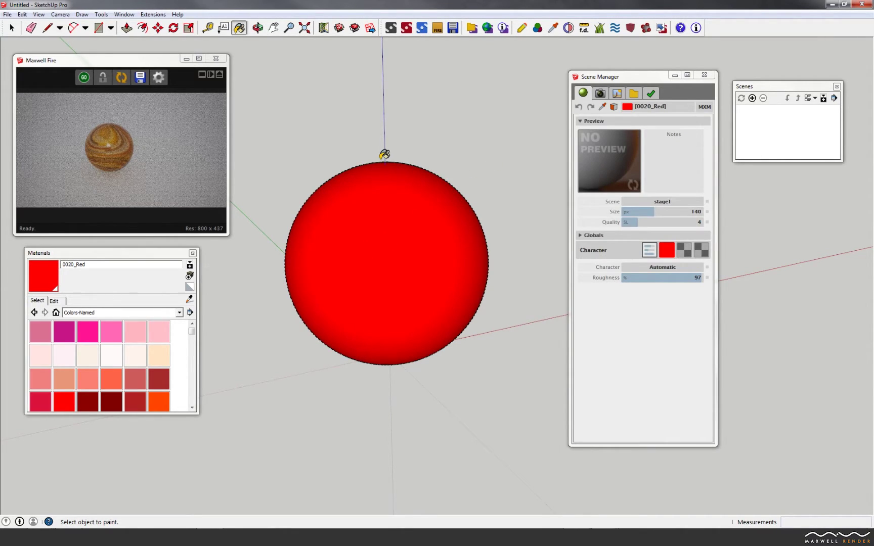
- Make 0020_Red a Transparent material and render the glassy red sphere in Maxwell Fire
click(649, 268)
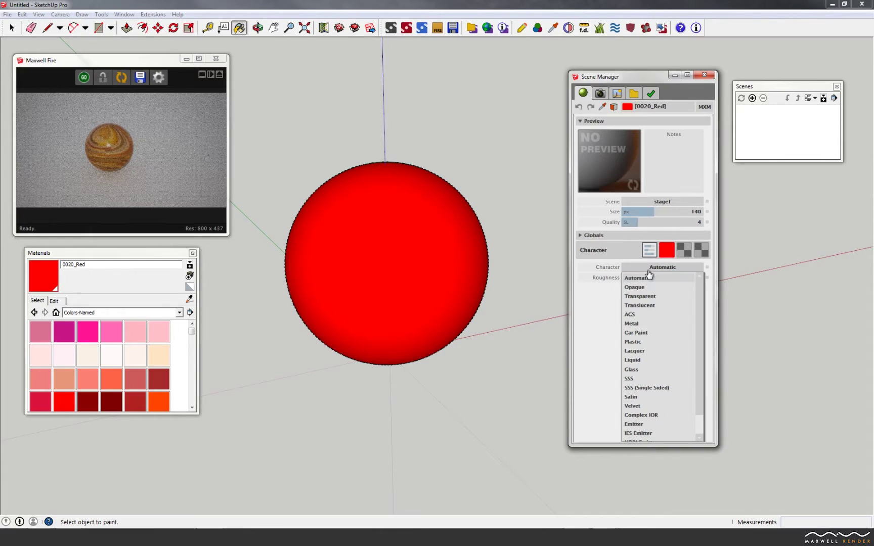
click(640, 296)
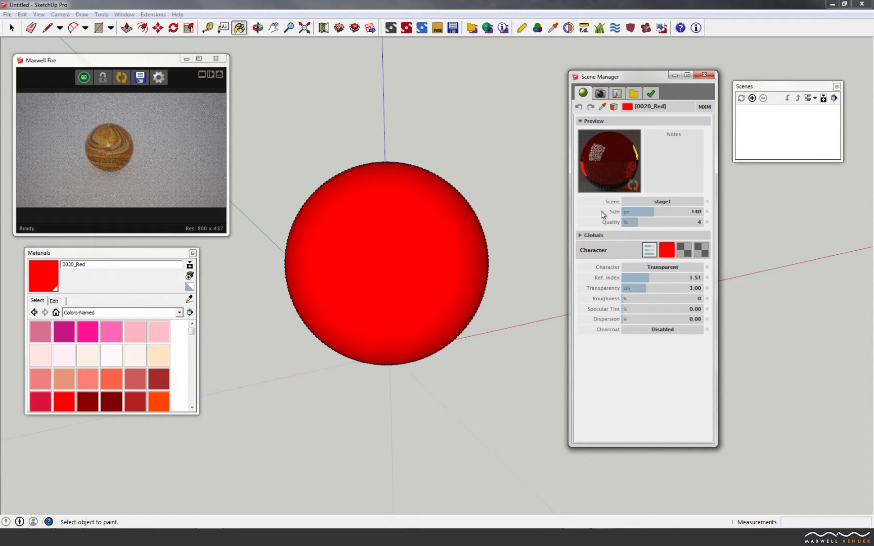
click(83, 79)
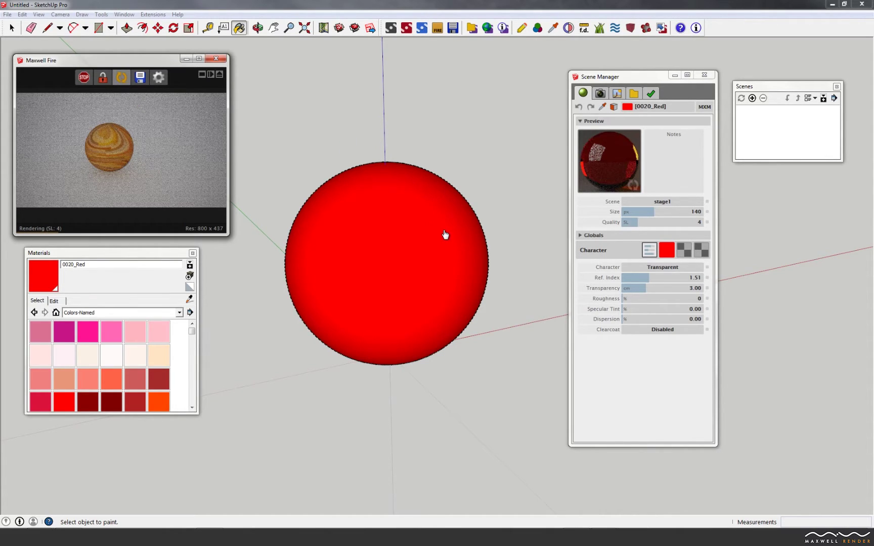
click(635, 288)
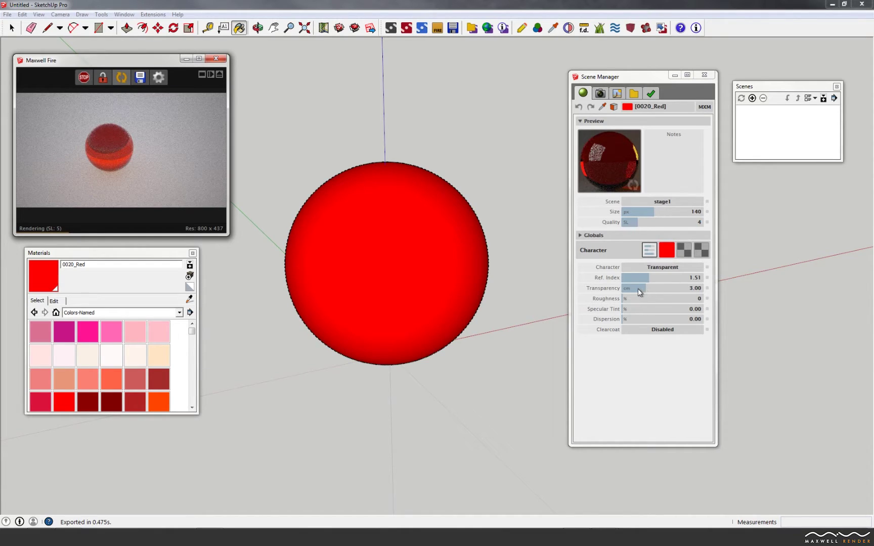
- Try Transparency values of 100 and then 500 on the 0020_Red material
drag(646, 288, 659, 287)
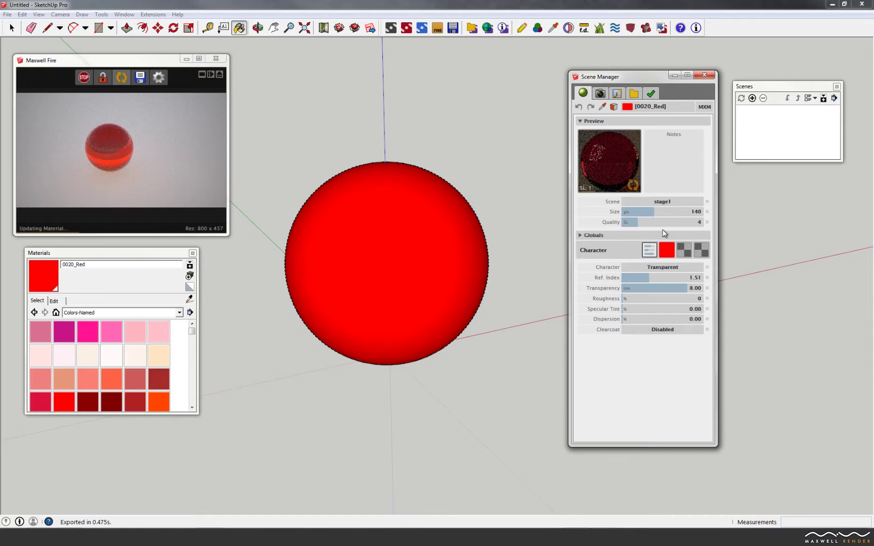
double_click(695, 288)
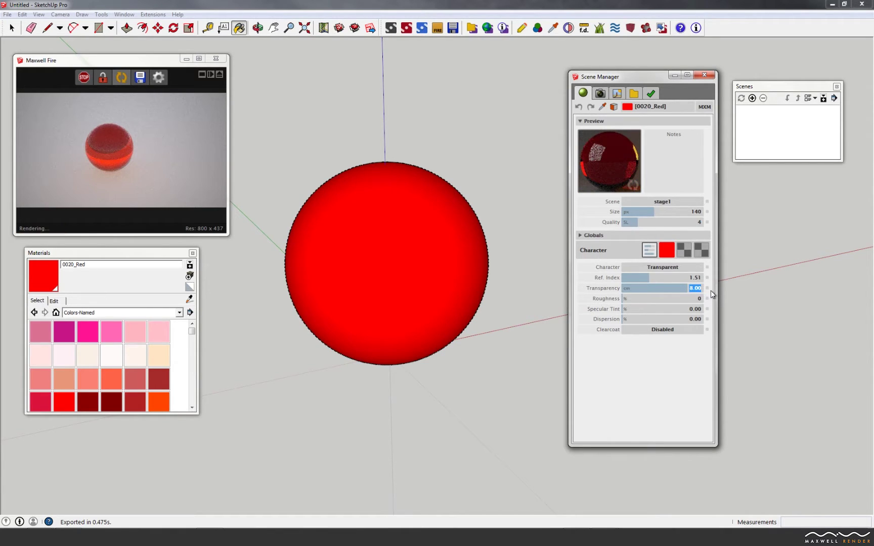
text(100)
key(Return)
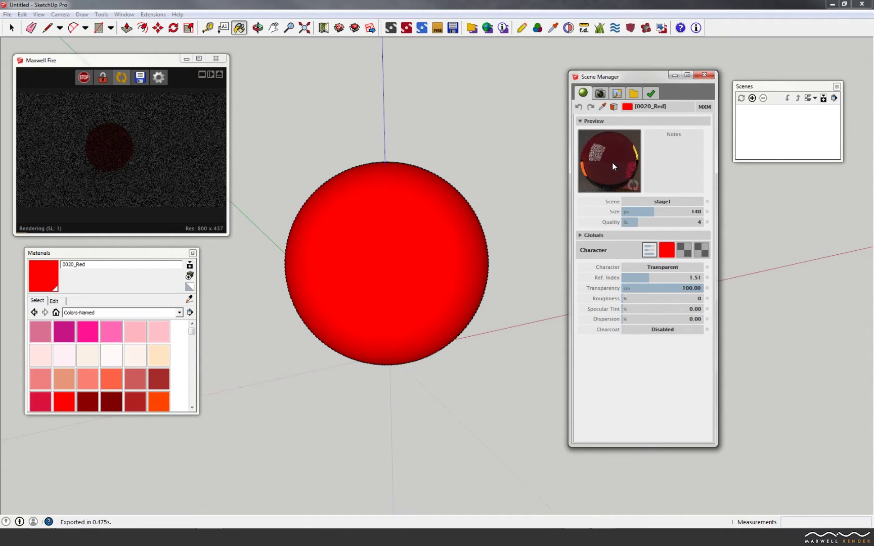
double_click(687, 288)
text(5)
key(Return)
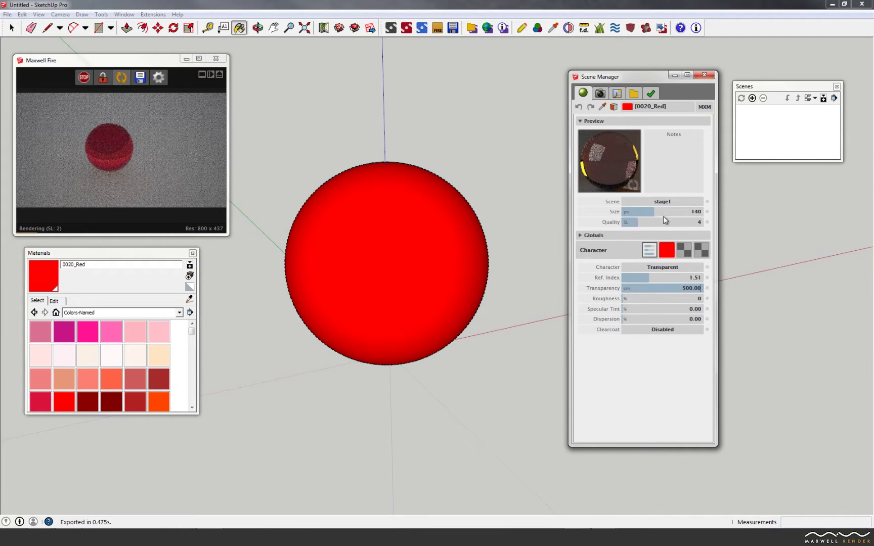
- Lower the Transparency to 3, then settle on 0.2
click(683, 288)
text(3)
key(Return)
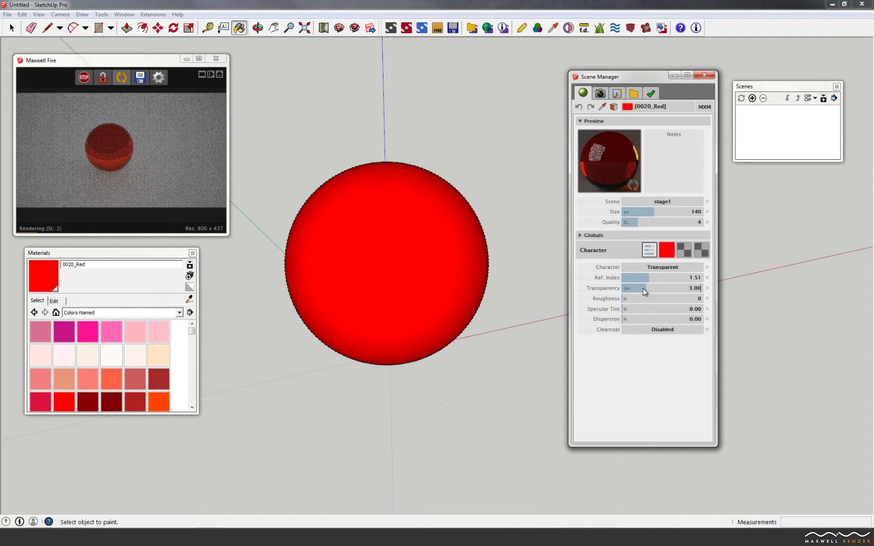
drag(642, 289, 692, 288)
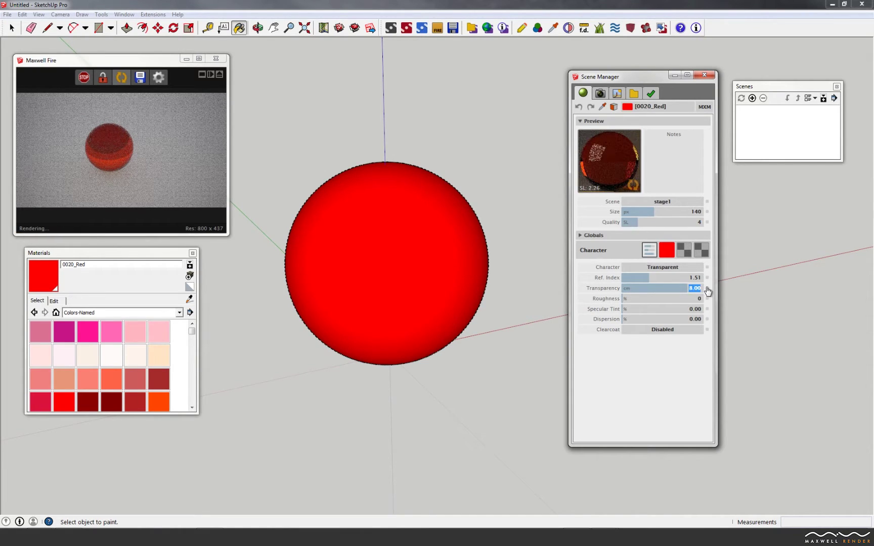
text(0.2)
key(Return)
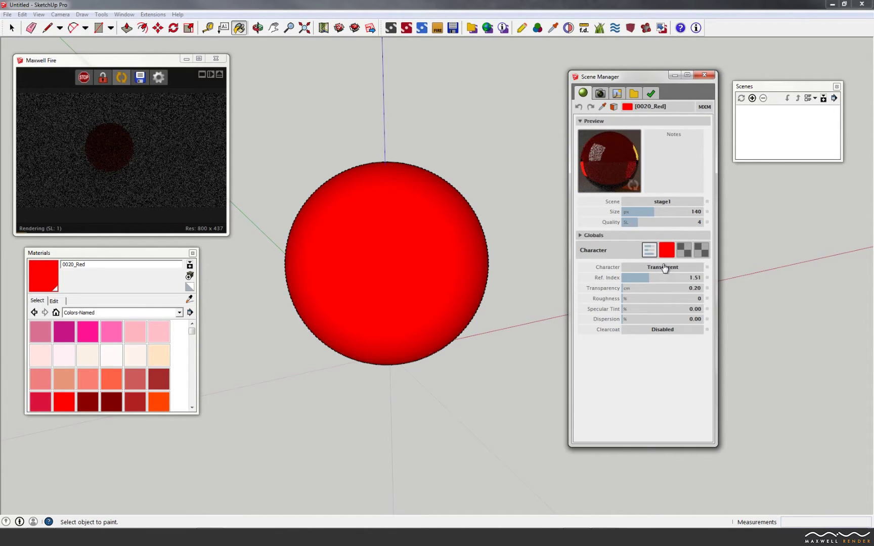
- Preview 0020_Red in the checker scene and raise its roughness to about 34
click(660, 201)
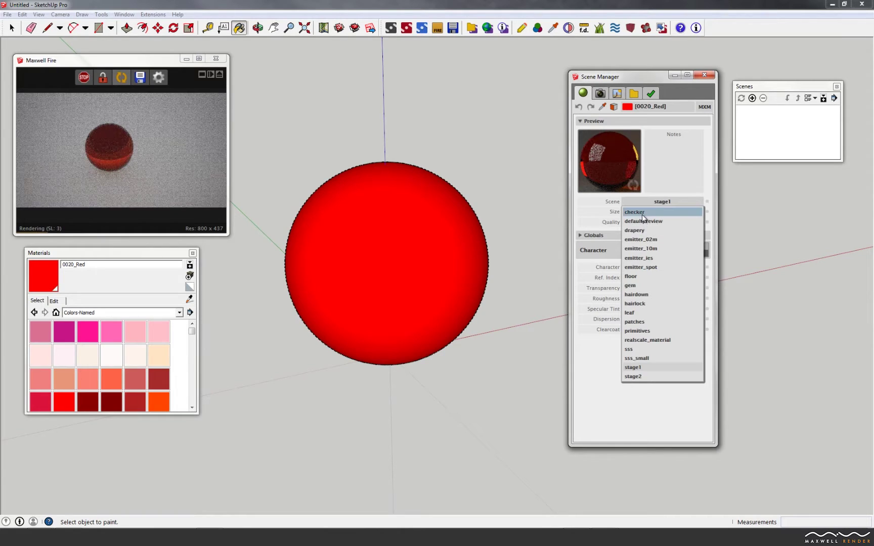
click(643, 214)
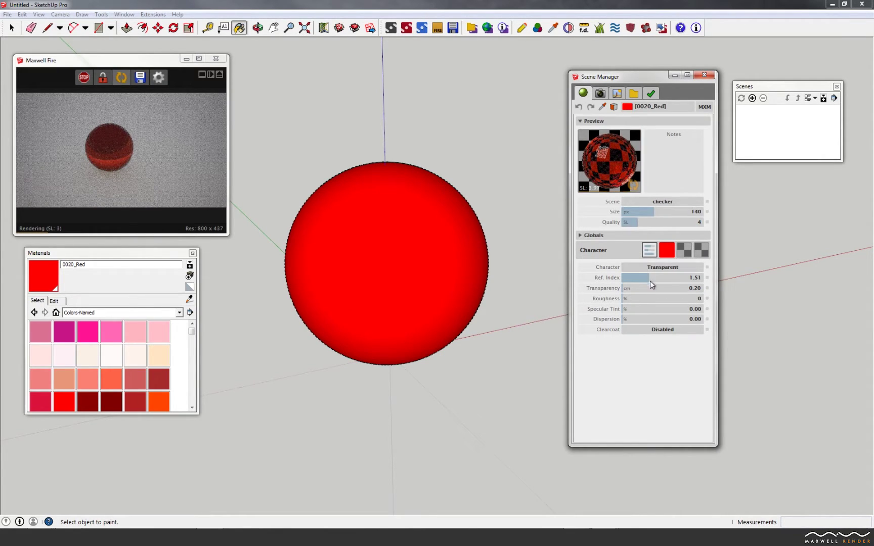
click(631, 301)
drag(631, 299, 649, 298)
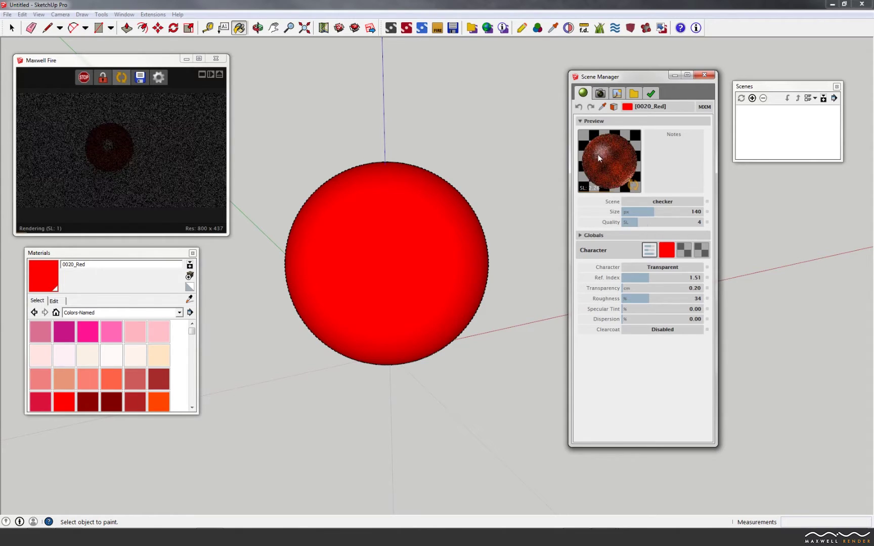
- Fine-tune the red material's roughness and stop the live Fire render
drag(658, 298, 662, 297)
drag(662, 296, 653, 299)
click(84, 76)
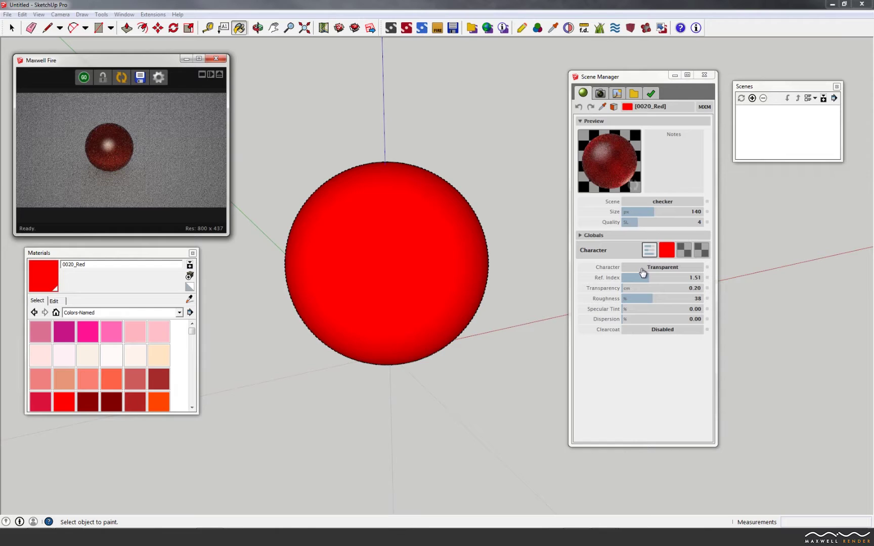
click(643, 268)
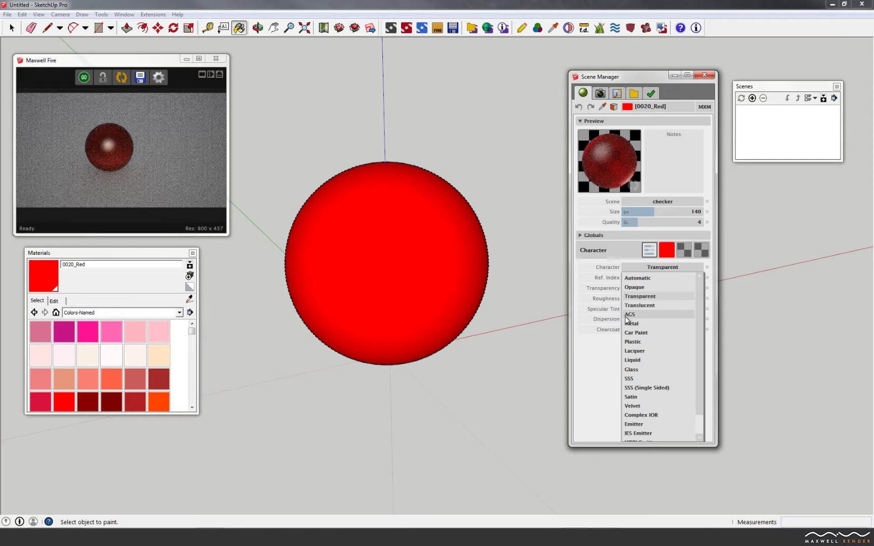
- Try 0020_Red as a grey (160,160,160) AGS material and adjust its reflection
click(627, 317)
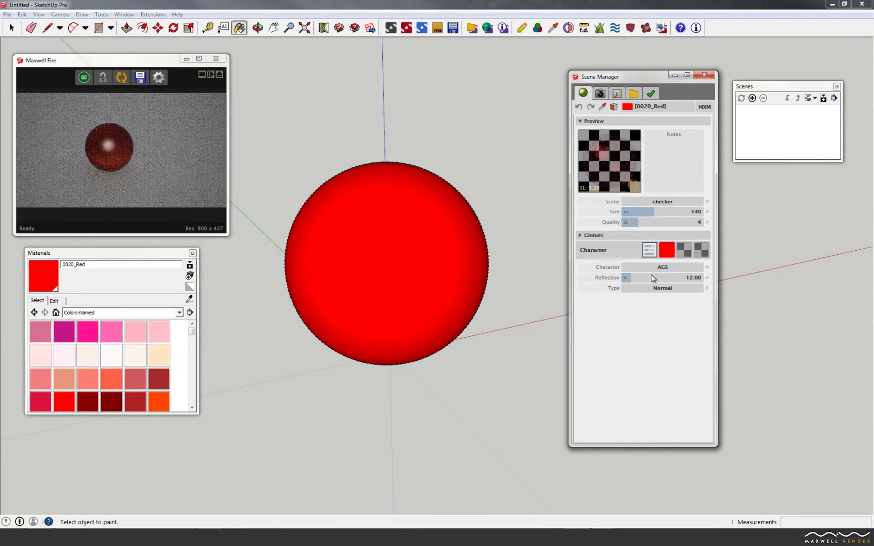
click(673, 253)
click(582, 296)
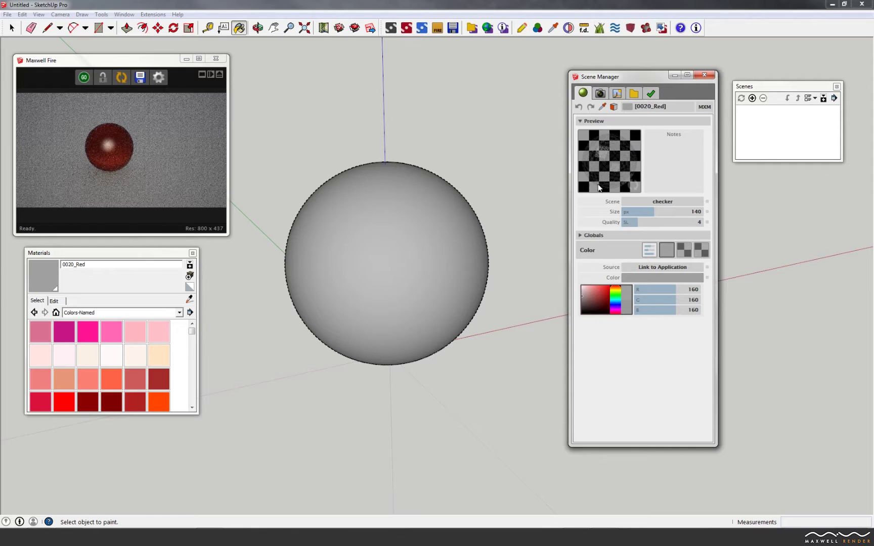
click(650, 250)
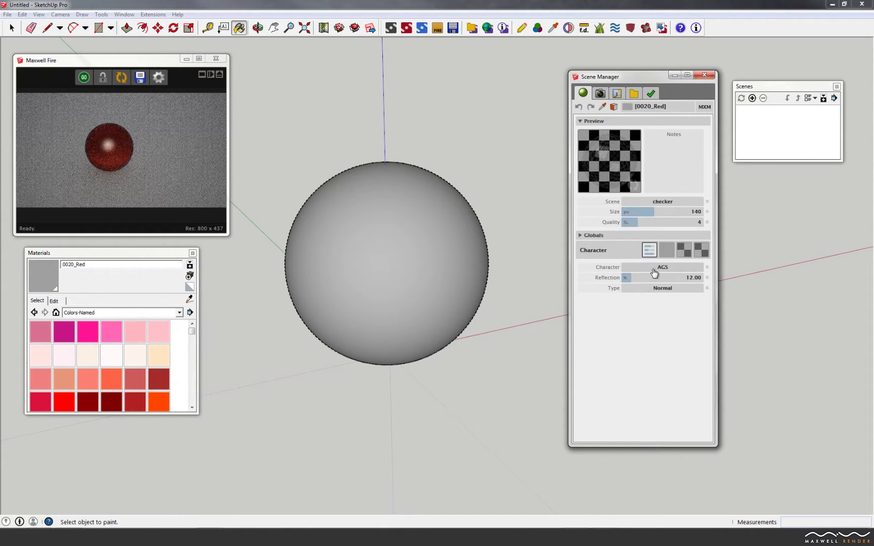
drag(630, 285, 694, 283)
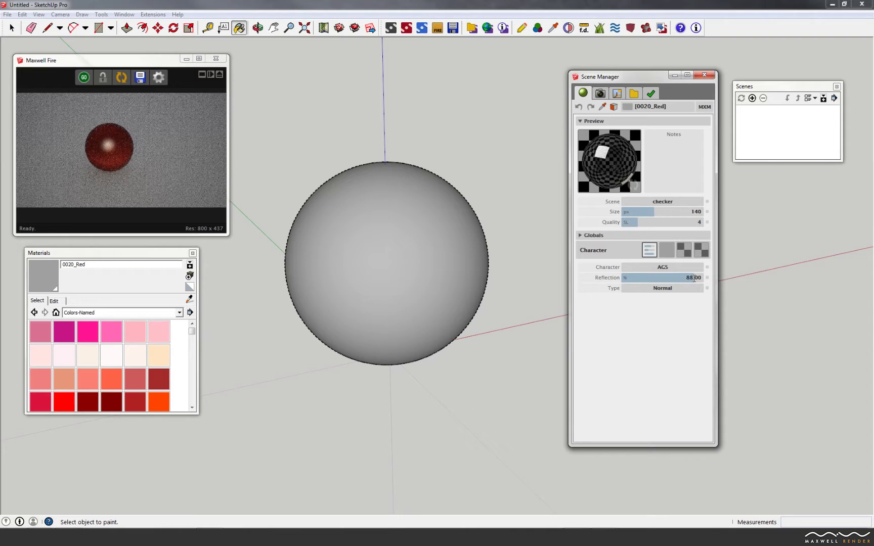
mouse_move(636, 277)
mouse_down()
mouse_move(626, 278)
mouse_move(644, 277)
mouse_move(637, 277)
mouse_up()
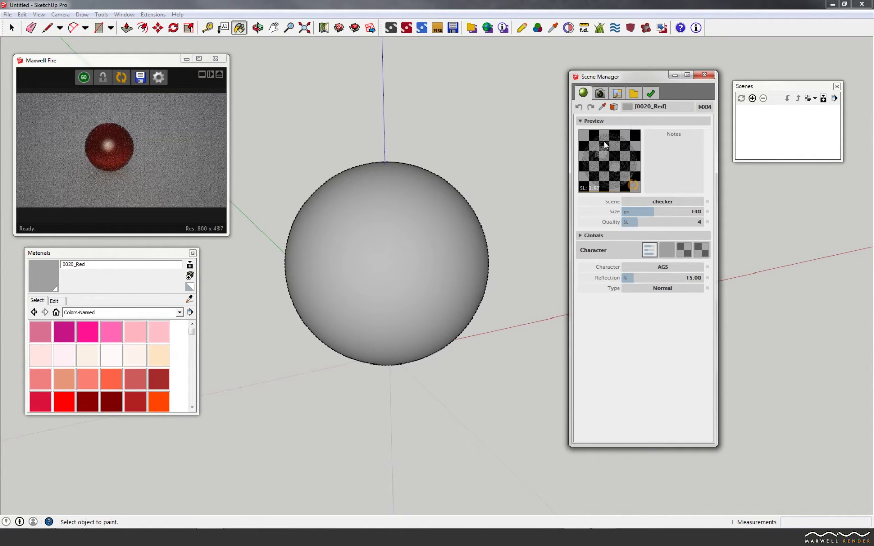
- Return the material to Transparent with transparency 5.20
click(655, 267)
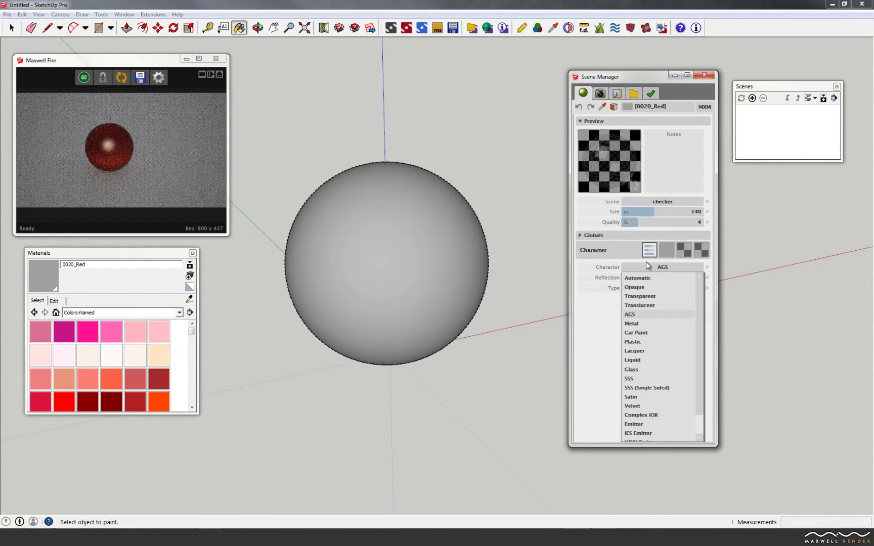
click(643, 296)
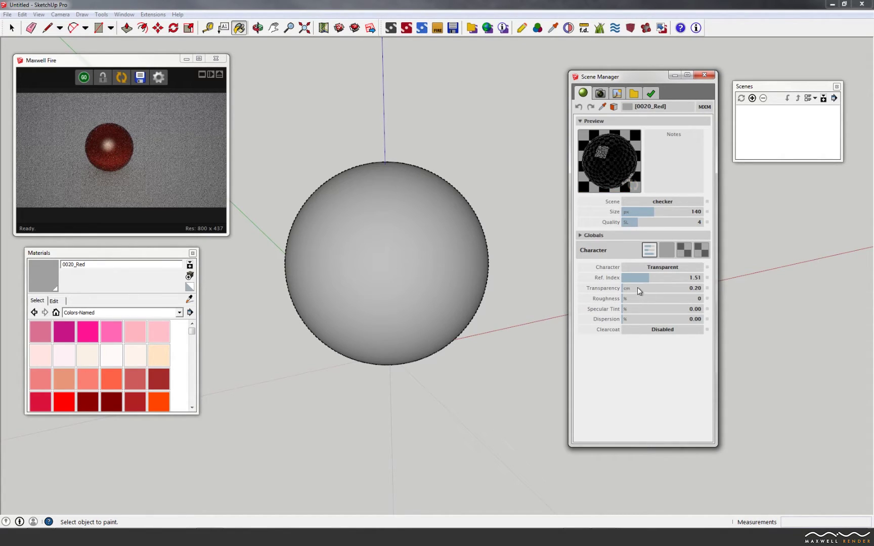
drag(653, 287, 665, 287)
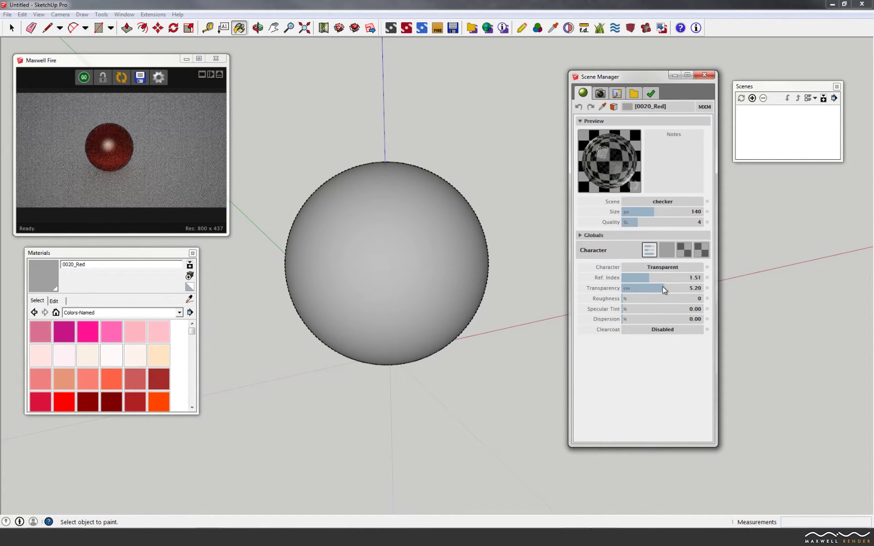
- Make the material a Metal and try Chromium, Cobalt, Copper and Vanadium types
click(651, 268)
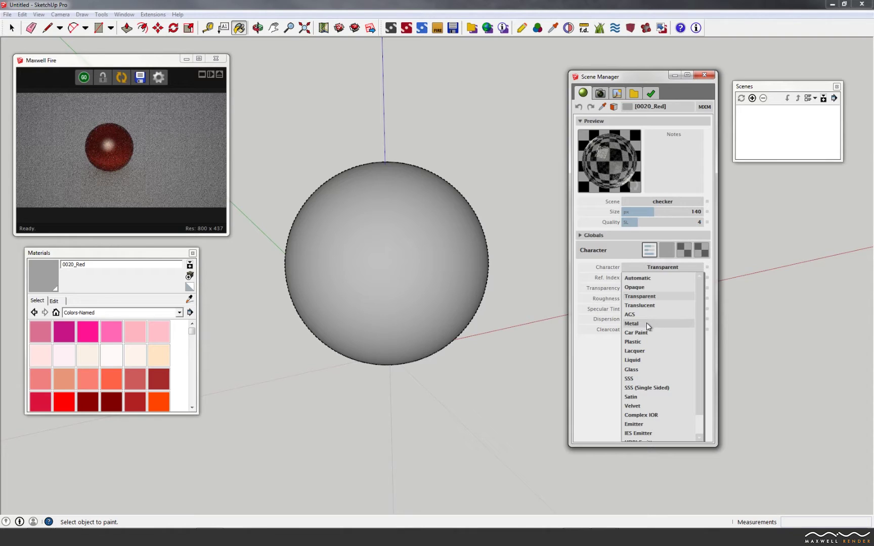
click(647, 324)
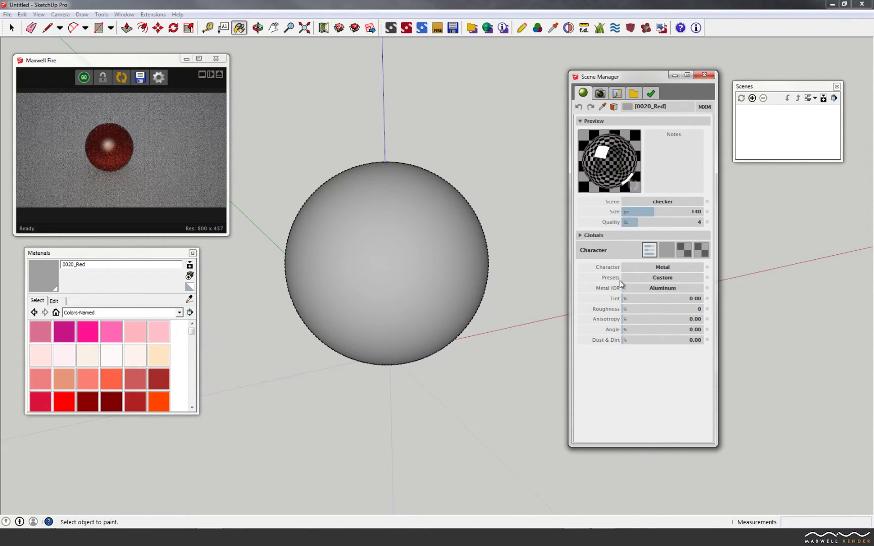
click(644, 292)
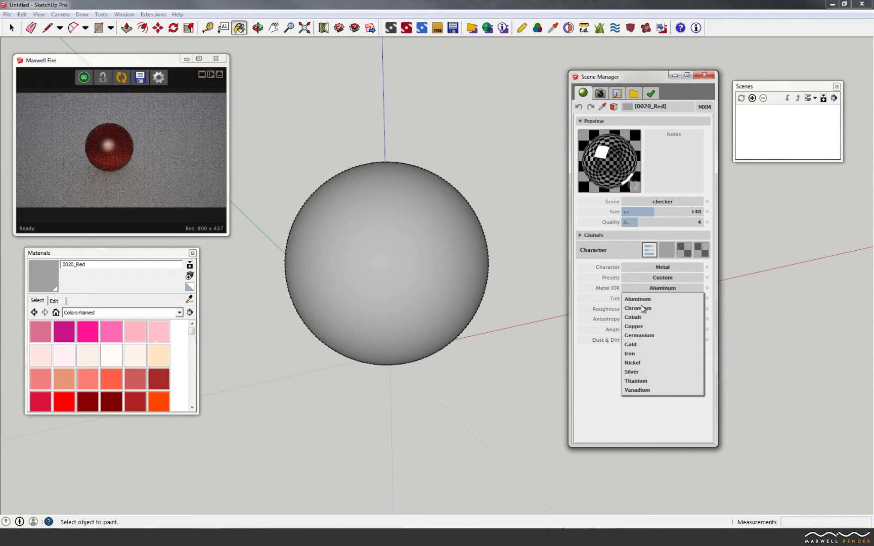
click(642, 306)
click(654, 291)
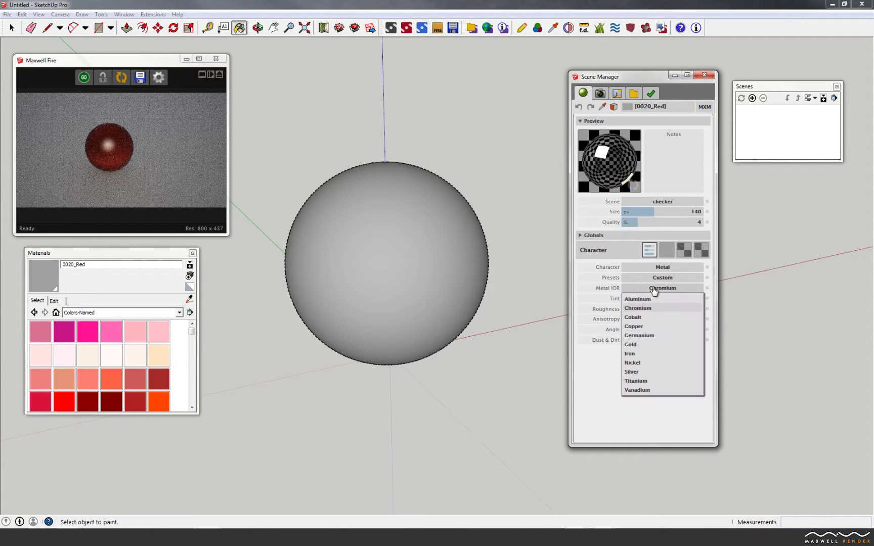
click(648, 317)
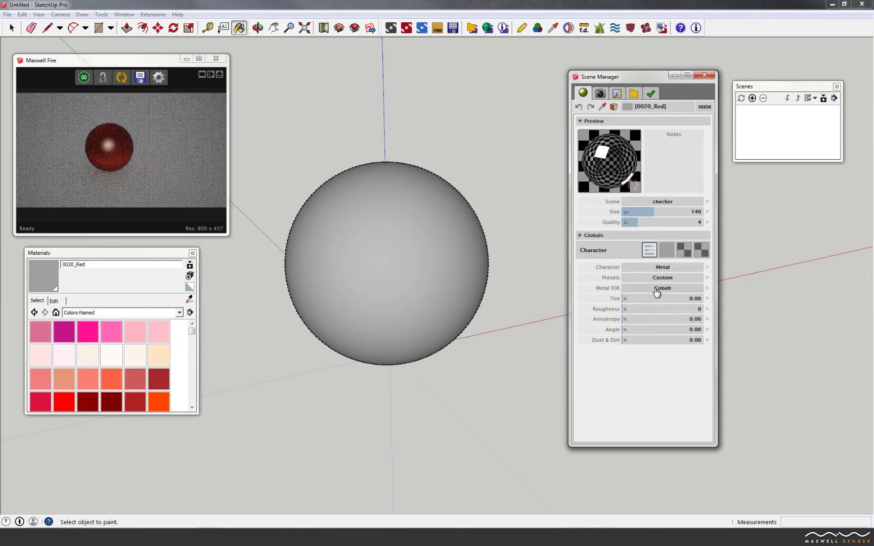
click(656, 289)
click(650, 327)
click(656, 289)
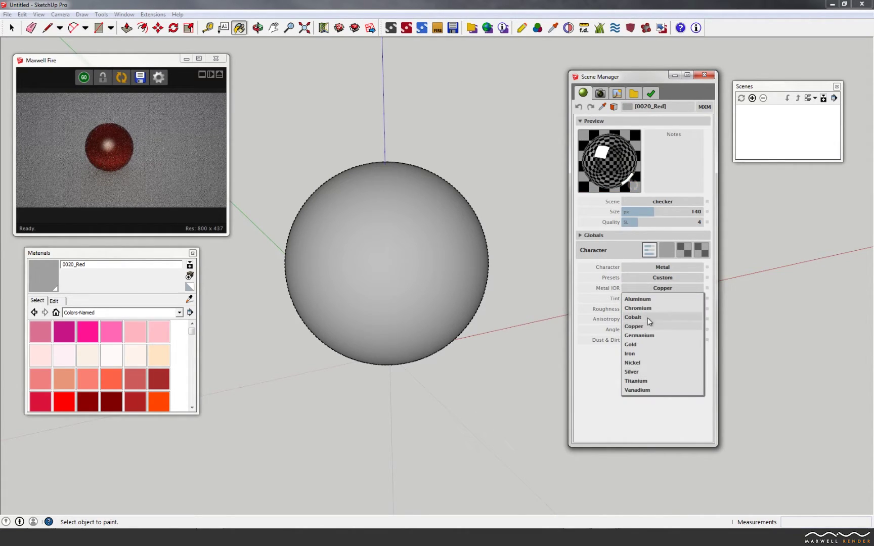
click(636, 390)
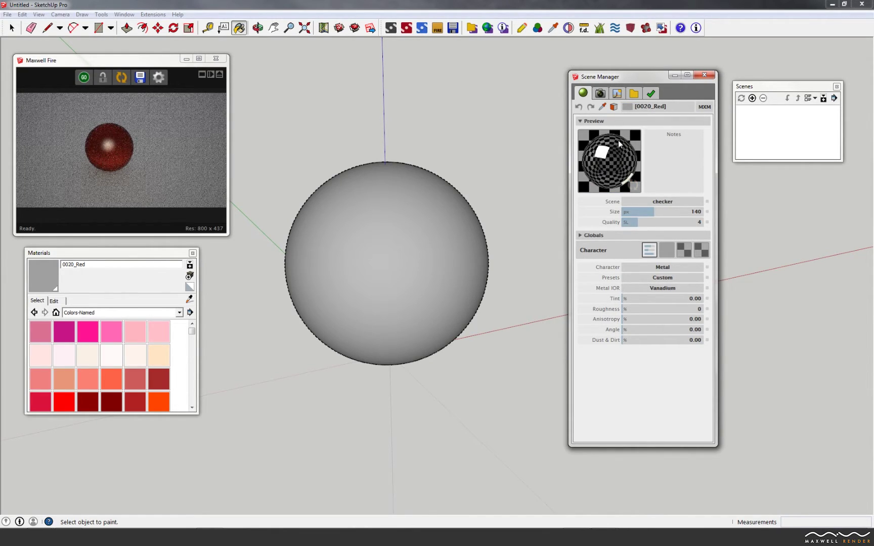
- Try Aluminum as the metal type, then settle back on Vanadium
click(655, 290)
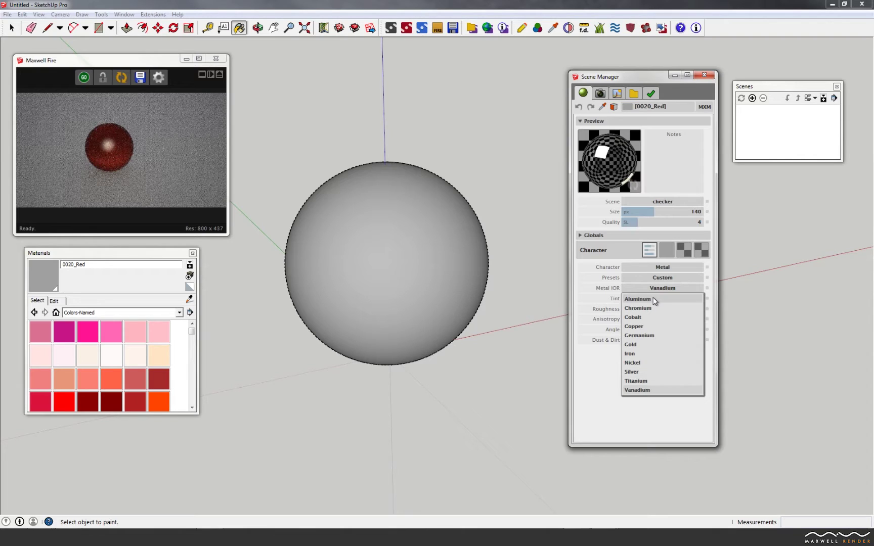
click(655, 300)
click(656, 289)
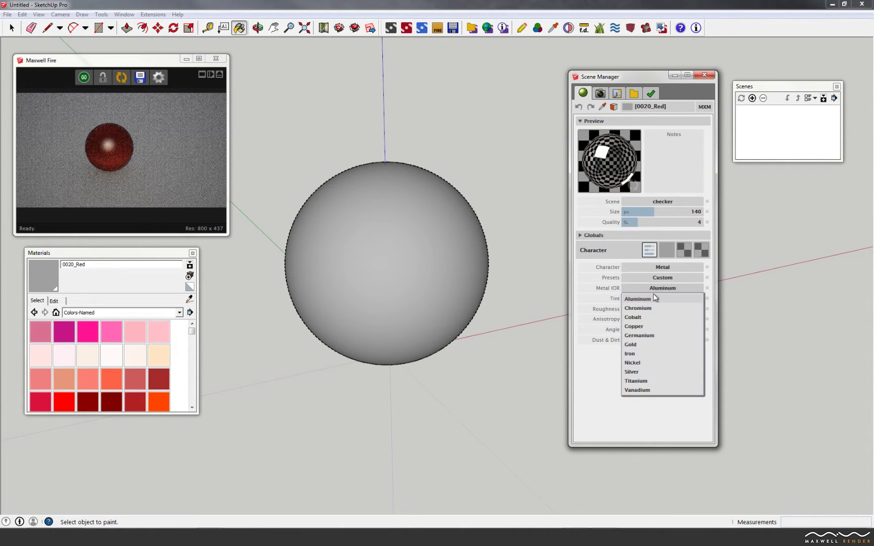
click(637, 390)
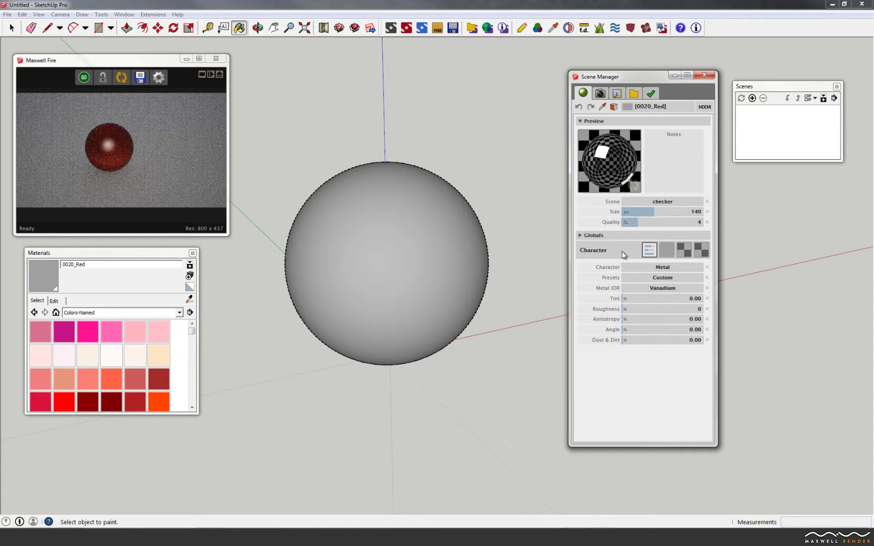
- Colour the Vanadium material red (197, 54, 54) and re-render the sphere in Maxwell Fire
click(665, 258)
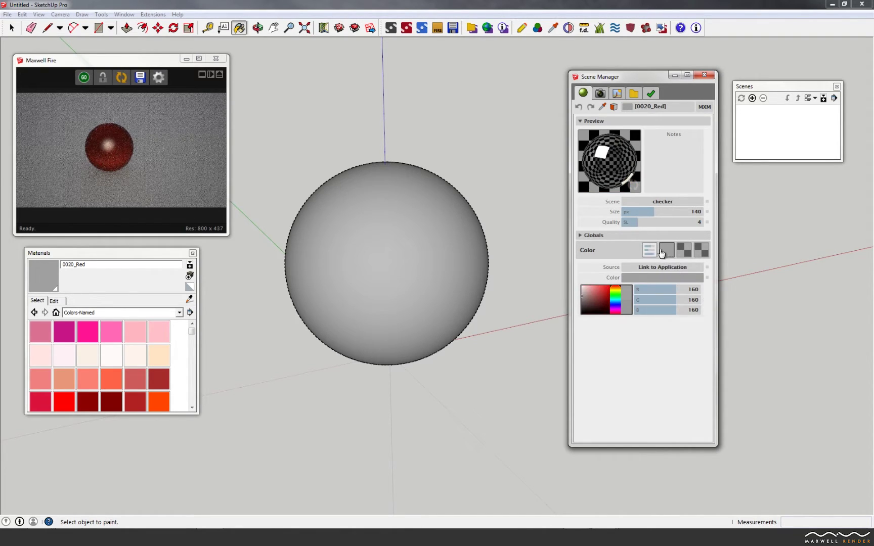
drag(595, 293, 602, 292)
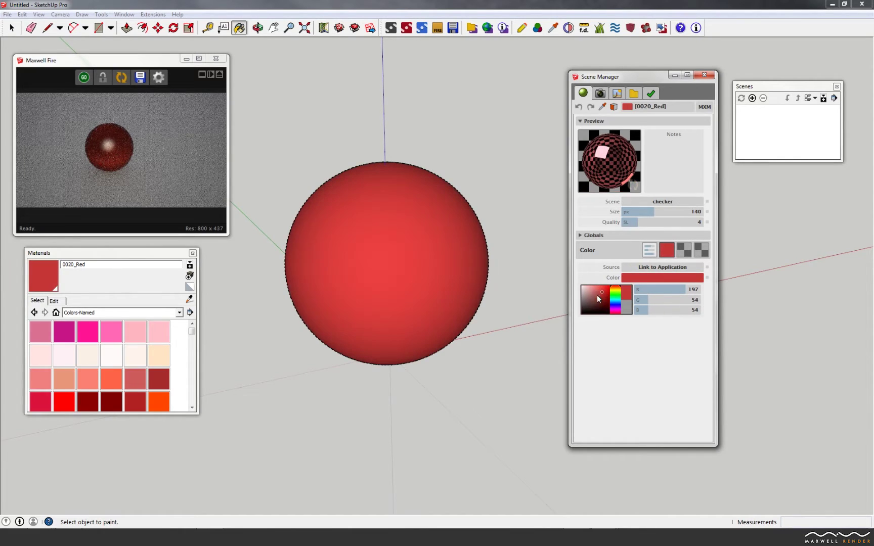
click(122, 77)
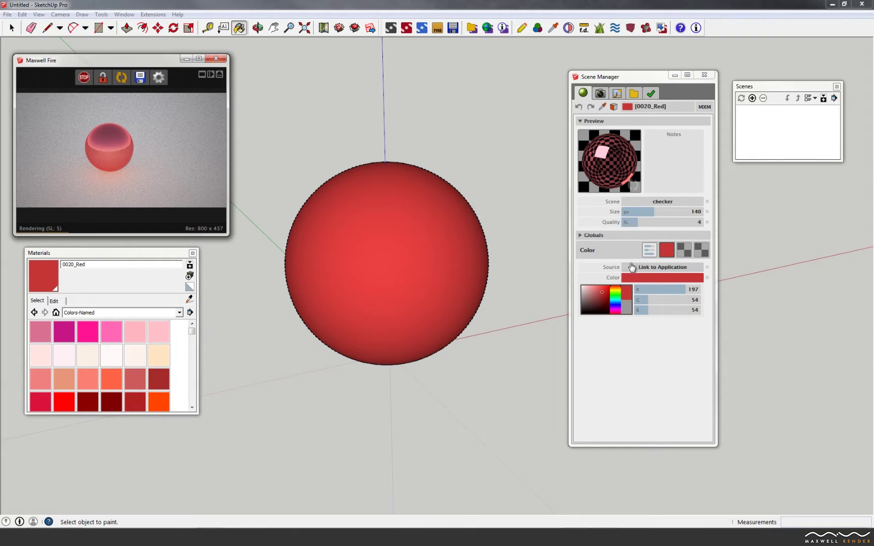
click(649, 250)
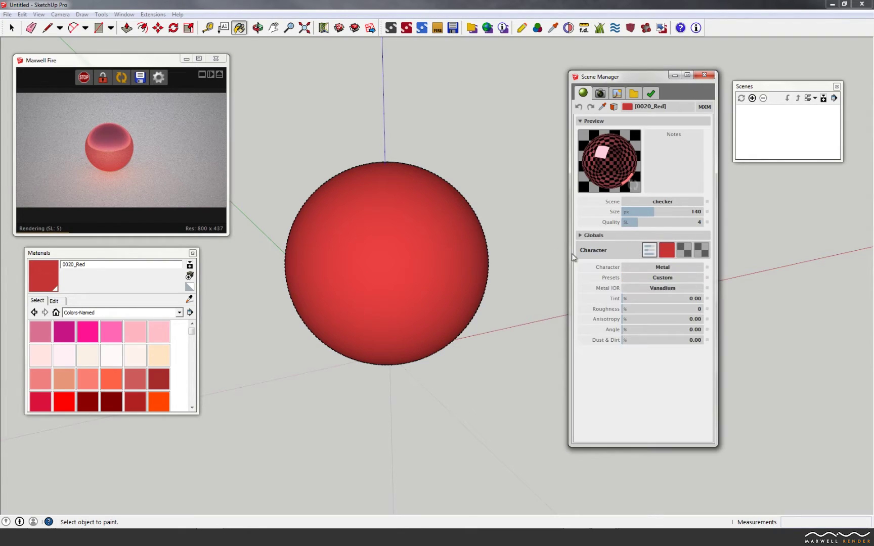
click(636, 269)
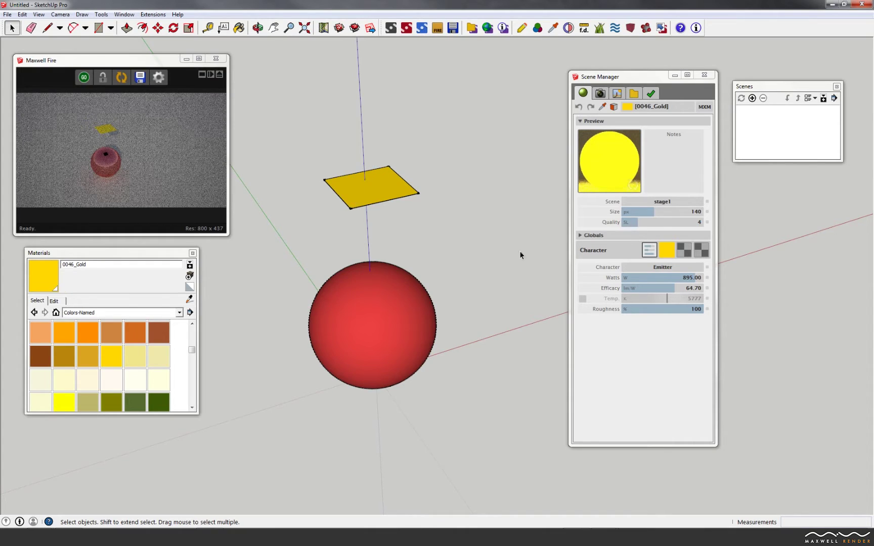
click(651, 254)
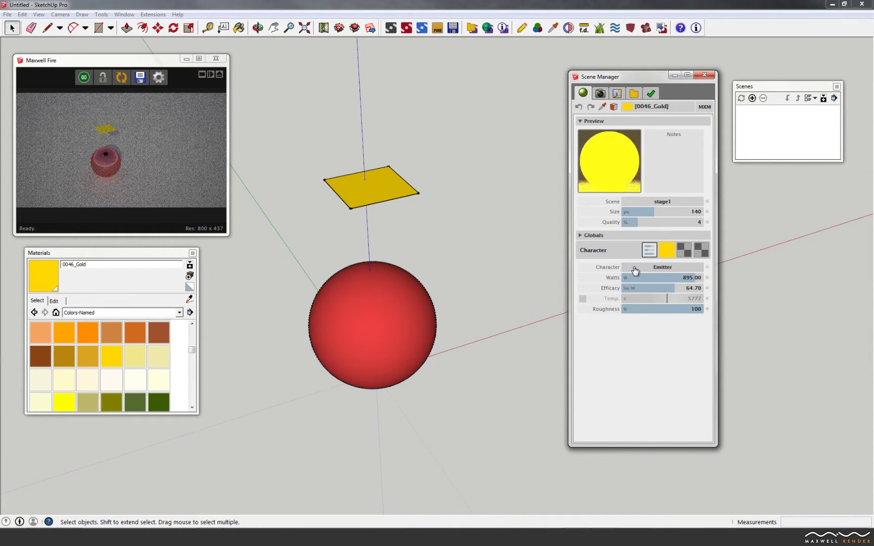
click(634, 268)
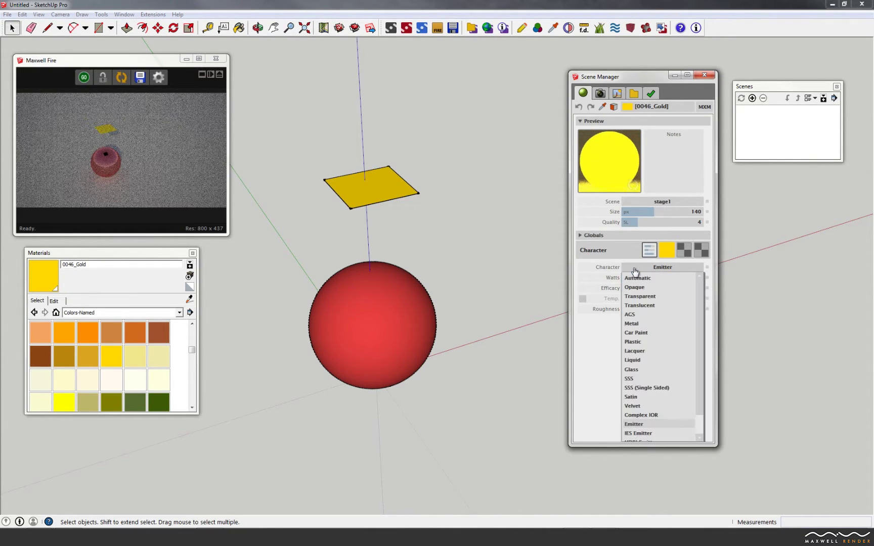
click(637, 426)
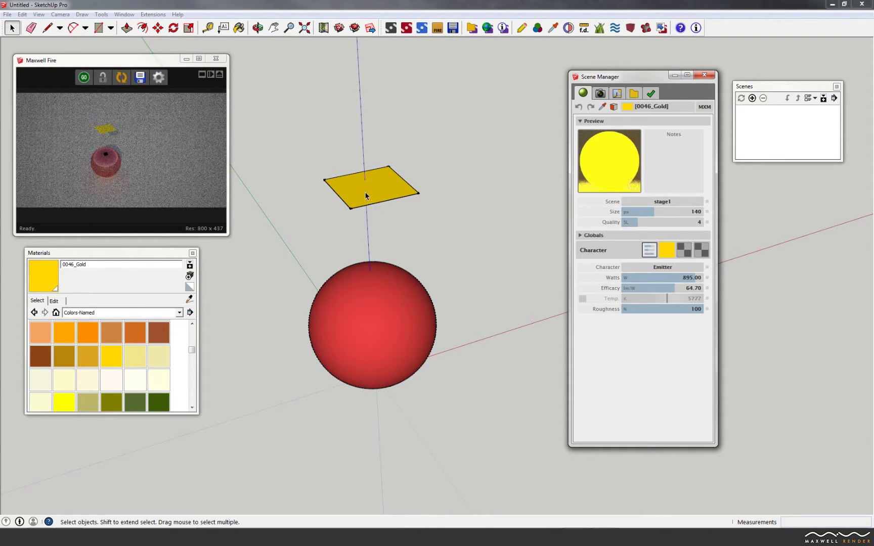
mouse_move(370, 199)
middle_down()
mouse_move(375, 122)
mouse_move(404, 141)
middle_up()
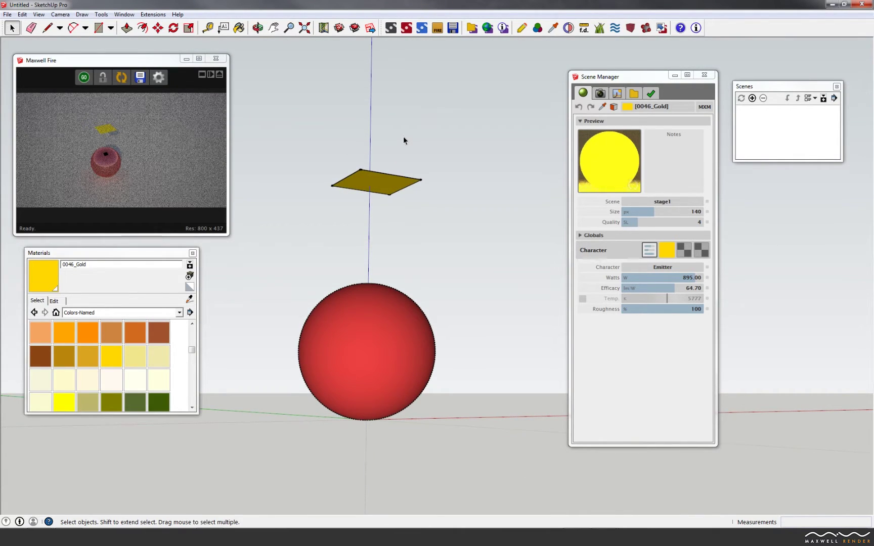
- Start the Fire render and orbit around the gold plane and sphere
middle_click(403, 140)
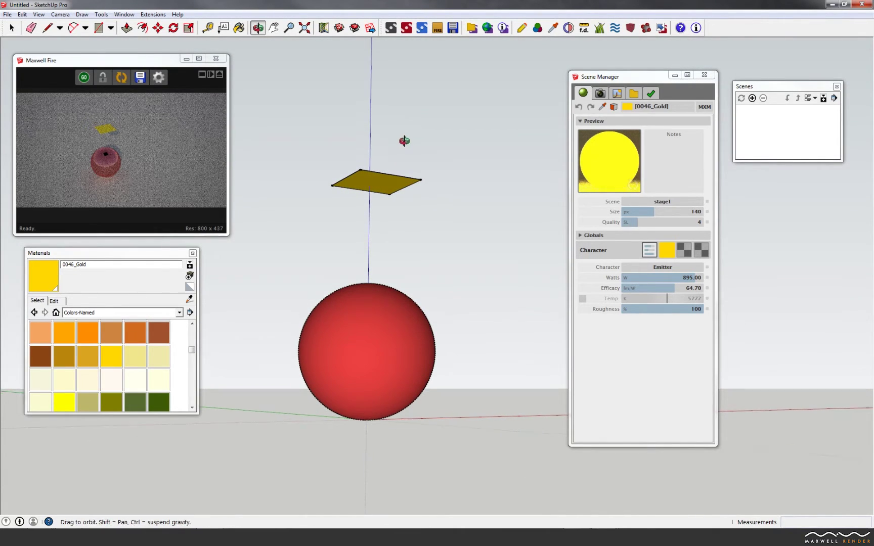
click(83, 77)
mouse_move(321, 162)
middle_down()
mouse_move(321, 150)
mouse_move(338, 210)
middle_up()
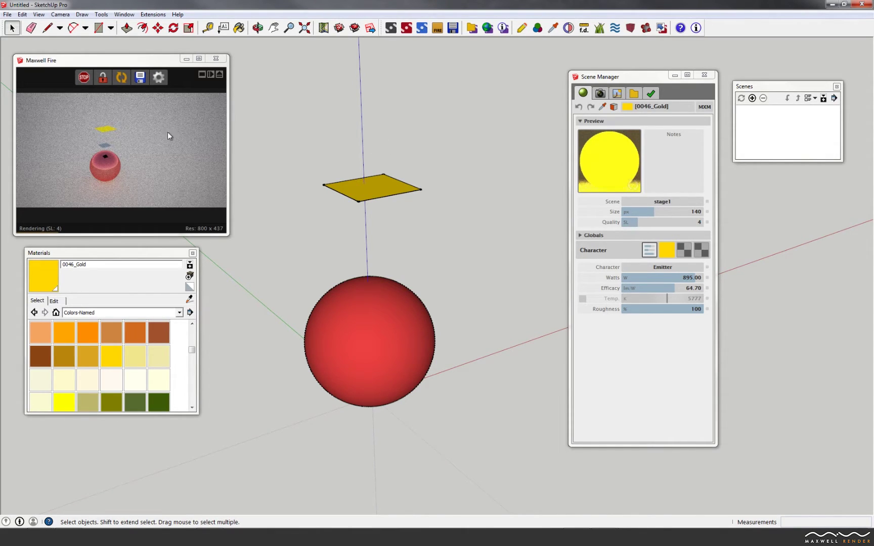
middle_drag(370, 150, 362, 152)
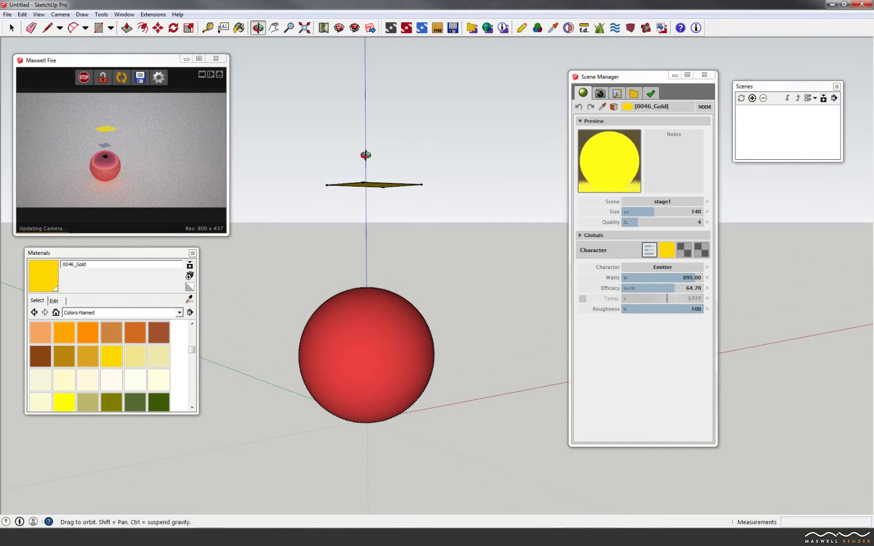
mouse_move(371, 210)
middle_down()
mouse_move(351, 221)
mouse_move(384, 240)
middle_up()
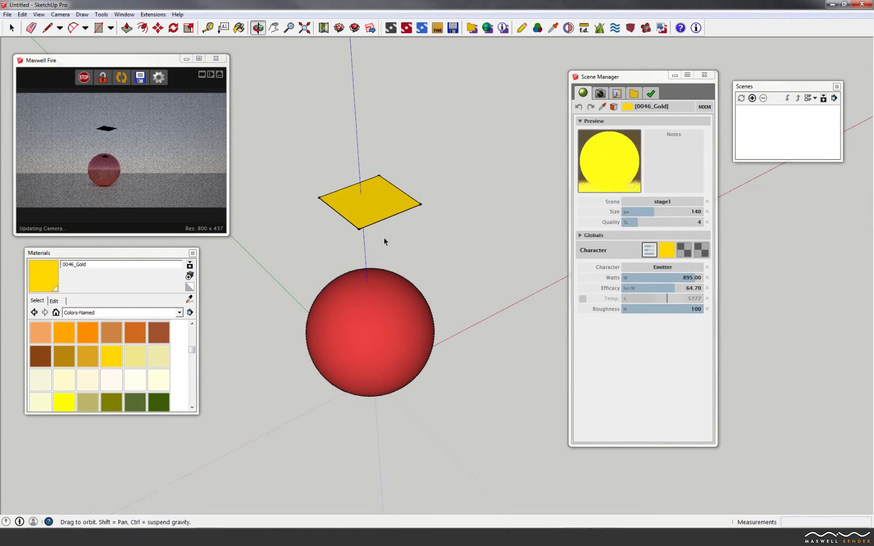
- Reverse the gold plane's faces, restart the Fire preview, and begin lowering emitter wattage
click(394, 211)
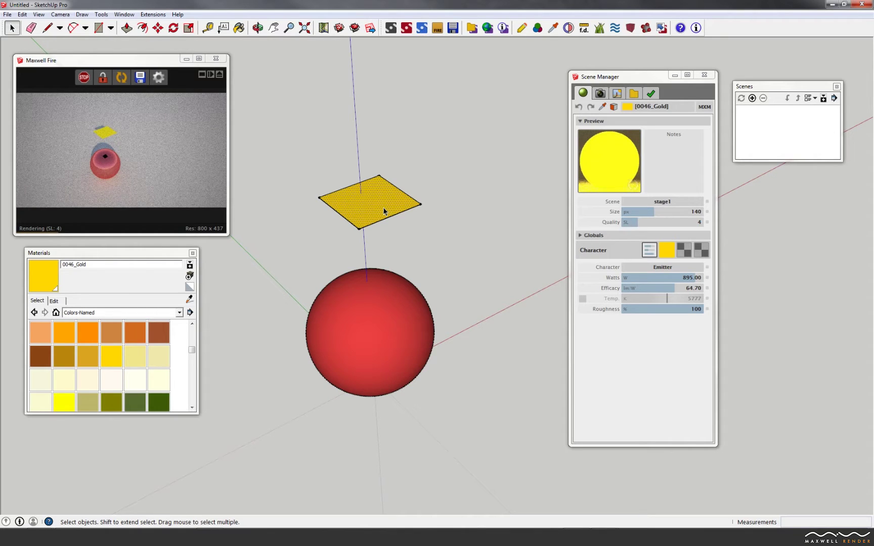
right_click(378, 207)
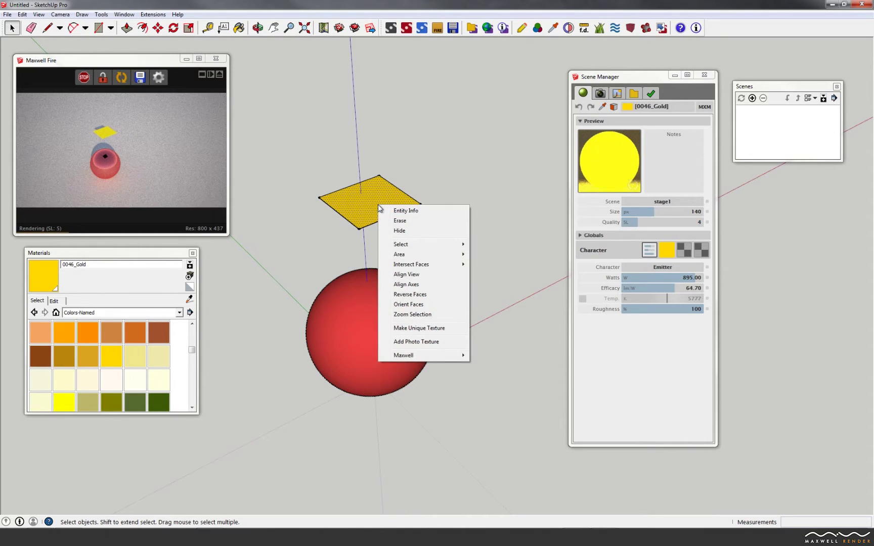
click(419, 297)
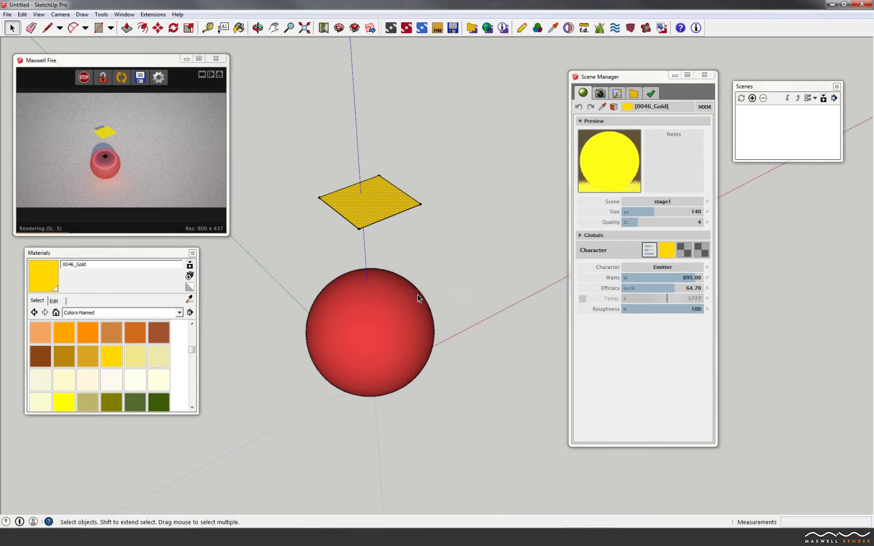
click(122, 77)
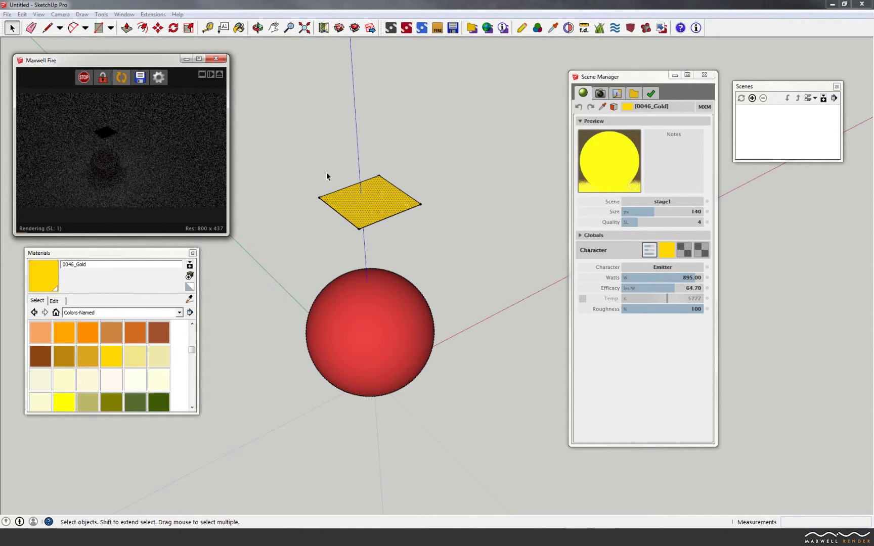
middle_drag(328, 176, 350, 219)
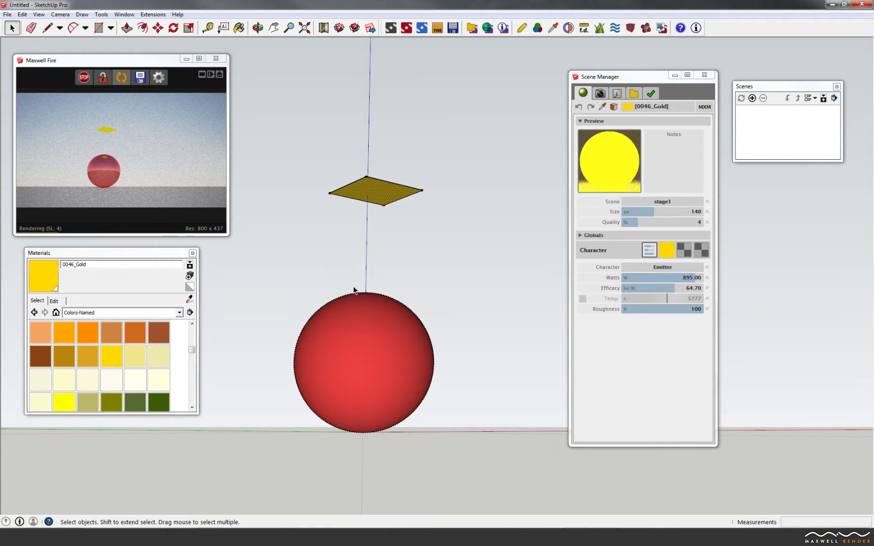
mouse_move(379, 273)
middle_down()
mouse_move(391, 362)
mouse_move(377, 393)
mouse_move(386, 328)
mouse_move(357, 346)
middle_up()
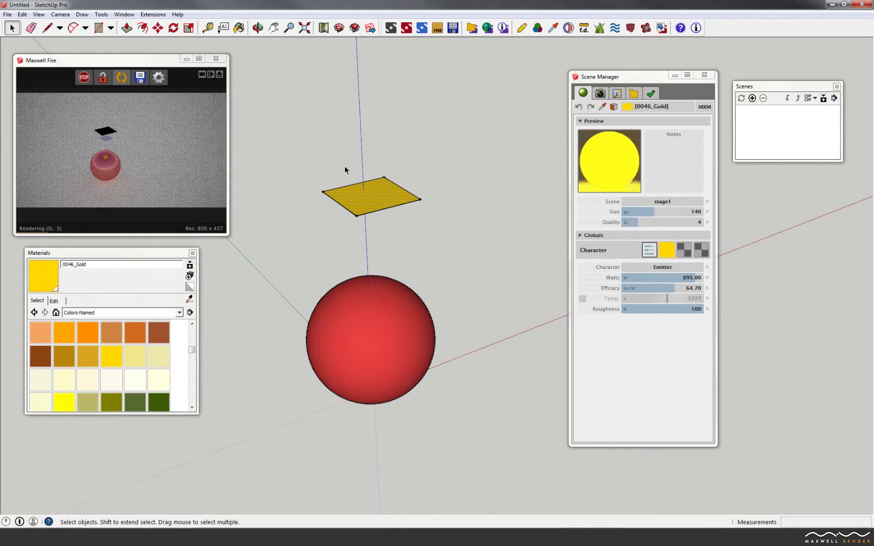
mouse_move(675, 279)
mouse_down()
mouse_move(644, 279)
mouse_move(661, 277)
mouse_up()
- Adjust the gold emitter's Watts and Efficacy sliders to 547 W at 48.70 lm/W
click(646, 288)
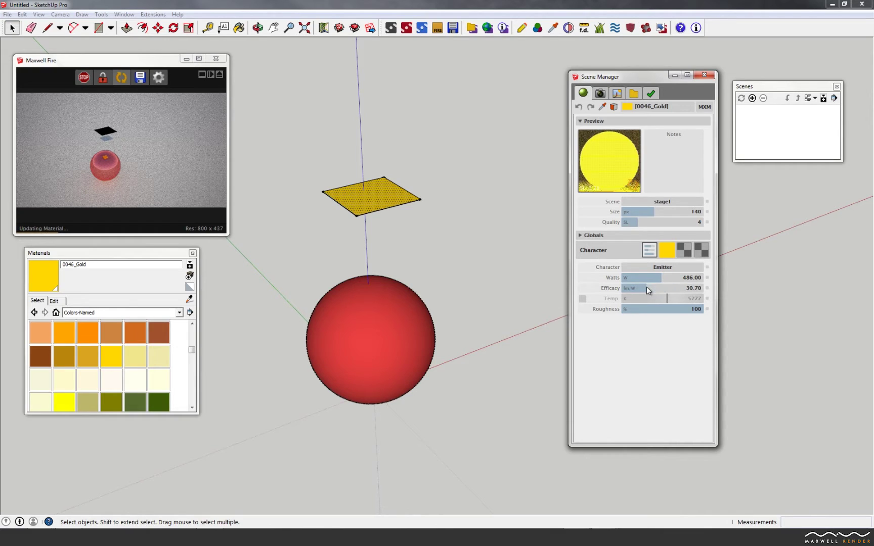
drag(647, 287, 654, 287)
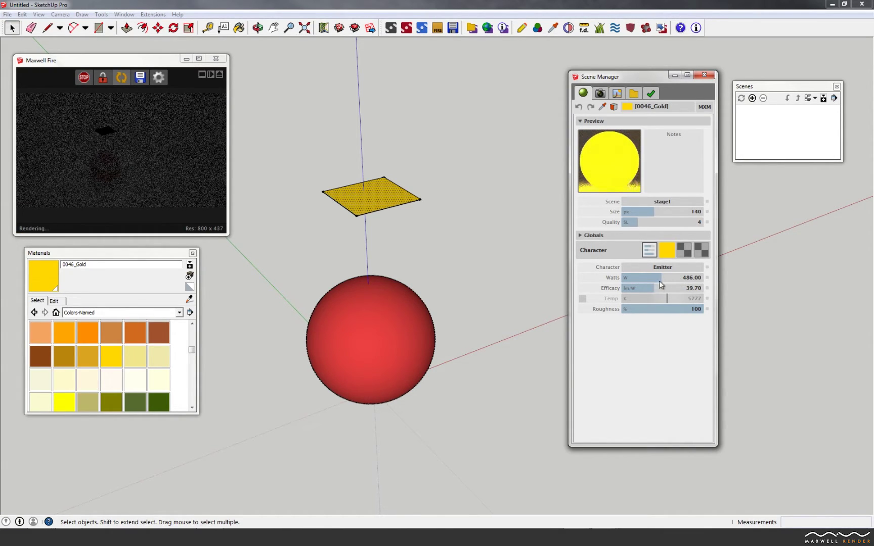
drag(665, 277, 665, 288)
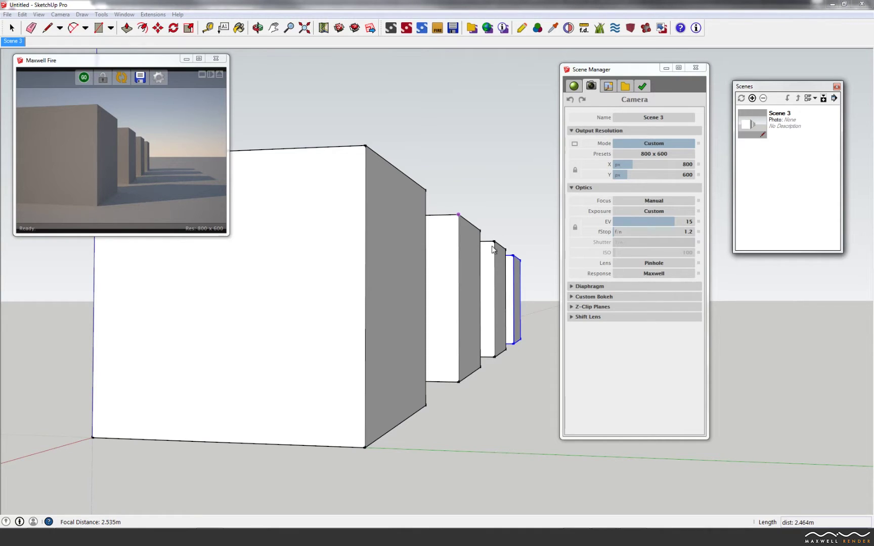
- Add Scene 2 from a higher view of the boxes, then set Scene 3's exposure to EV 14
middle_drag(542, 253, 261, 322)
click(752, 98)
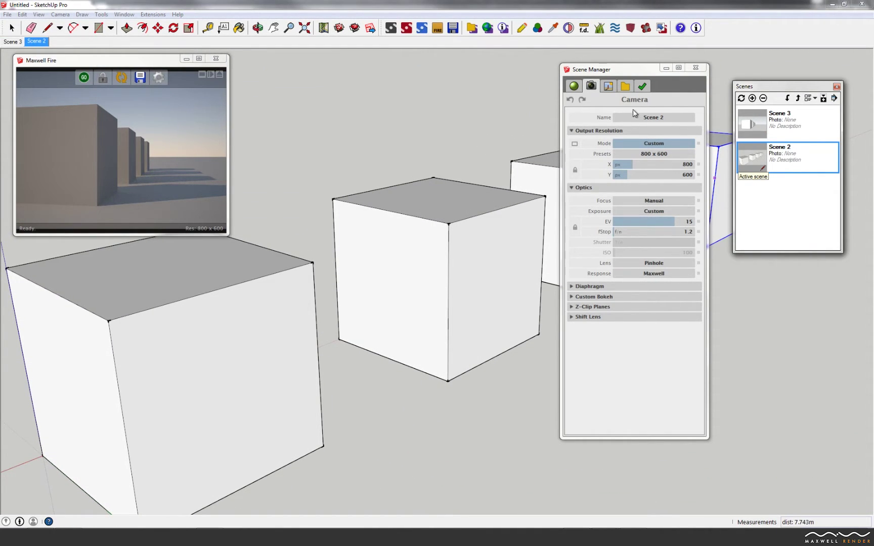
click(758, 126)
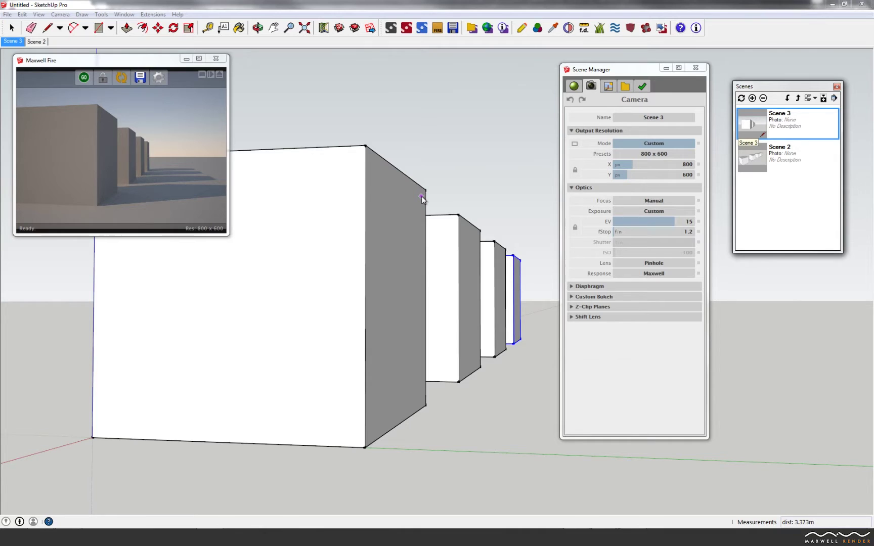
click(647, 145)
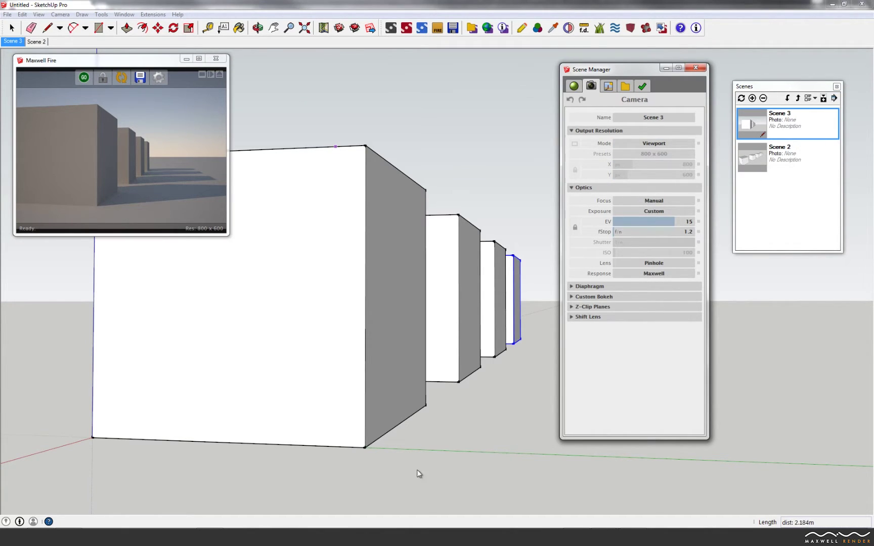
click(660, 145)
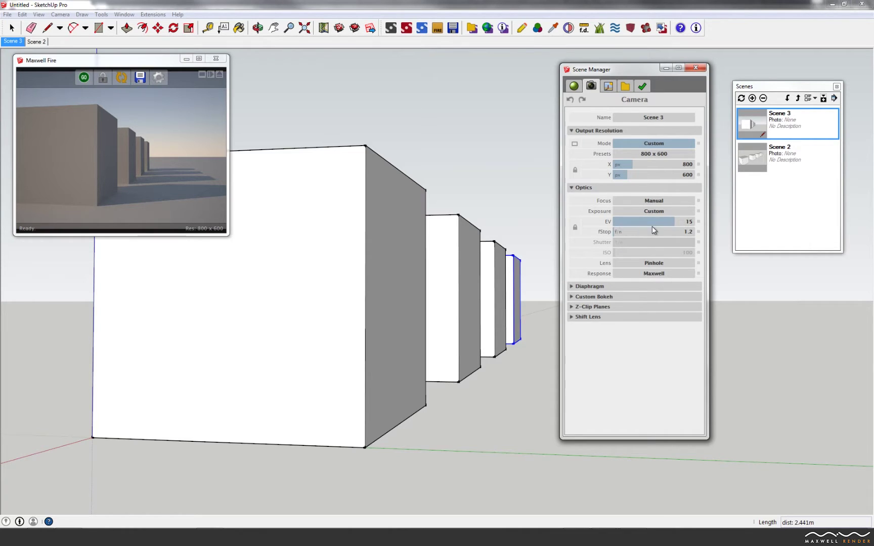
click(669, 221)
click(575, 87)
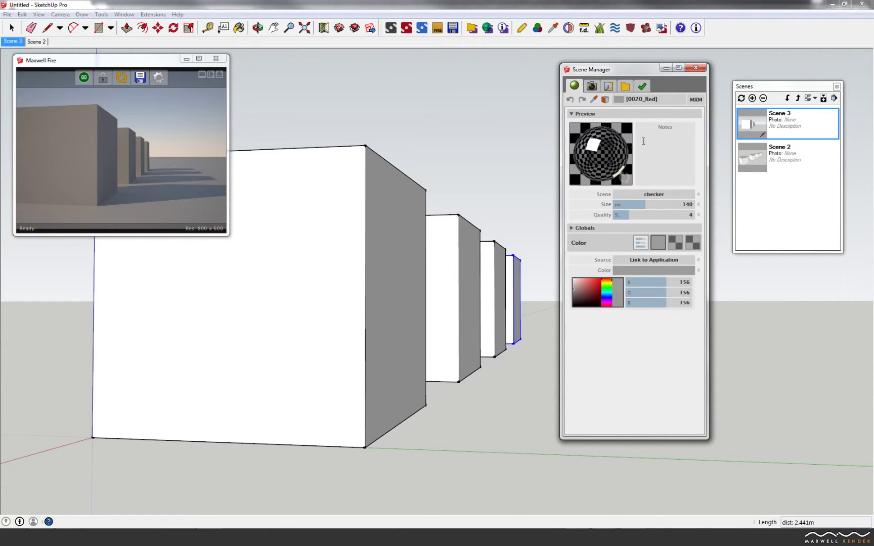
click(627, 99)
click(644, 129)
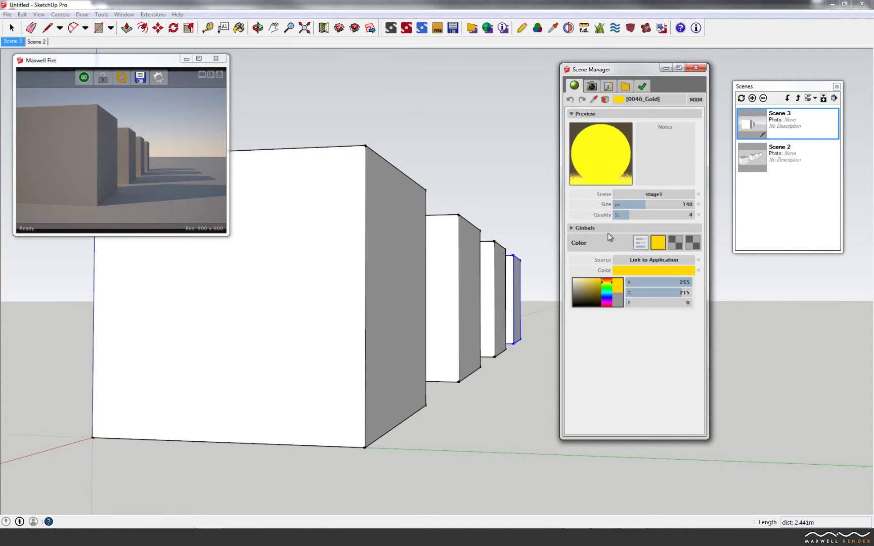
click(640, 243)
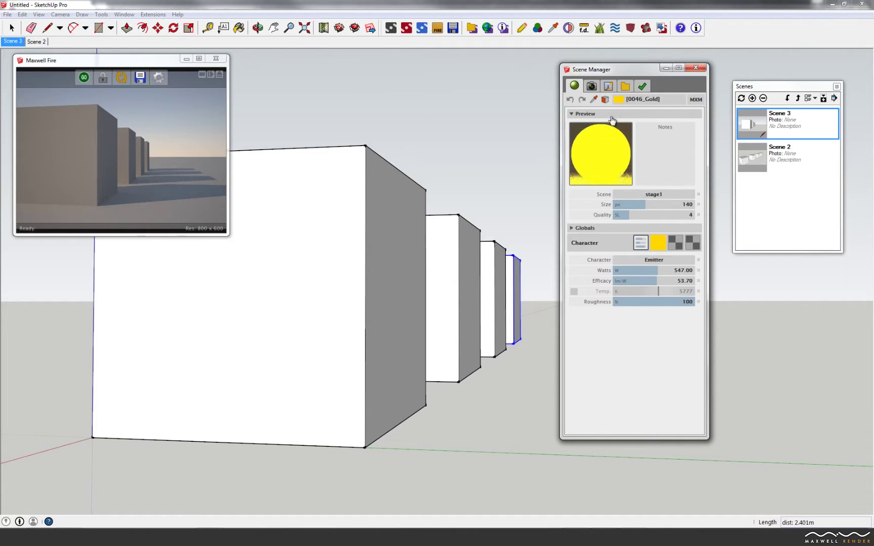
click(592, 87)
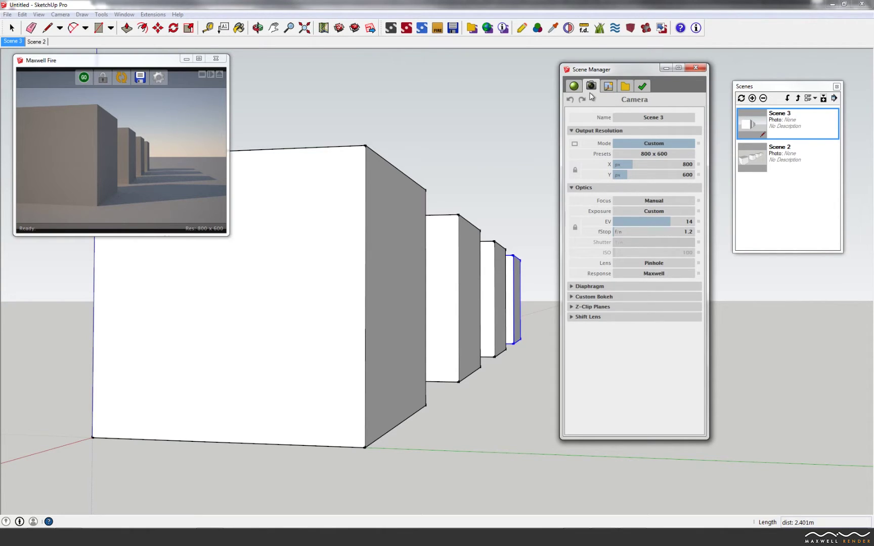
- Try EV 6 on Scene 3, raise the exposure again, and start the Maxwell Fire preview
click(636, 222)
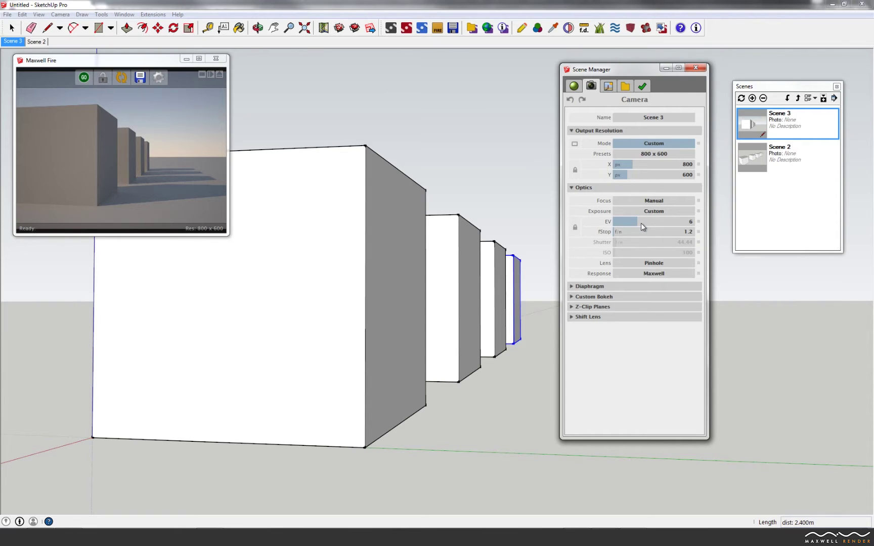
click(679, 222)
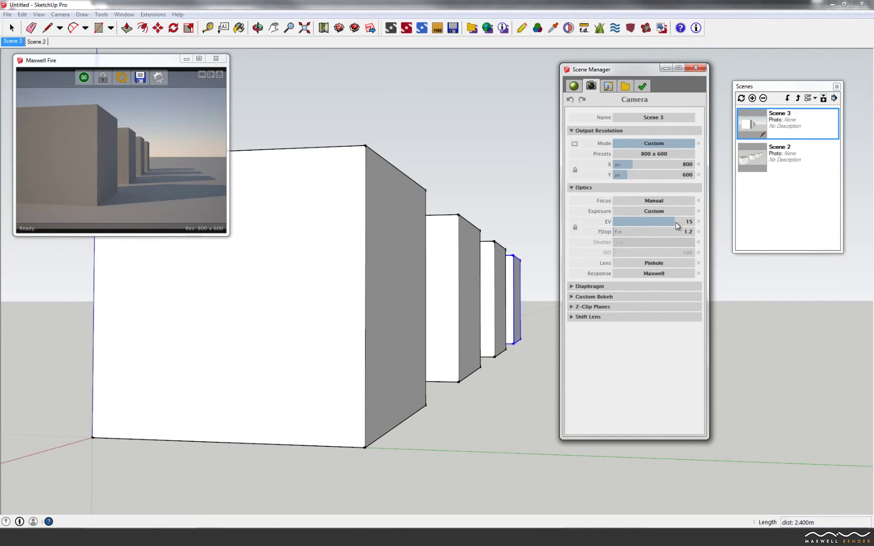
click(126, 81)
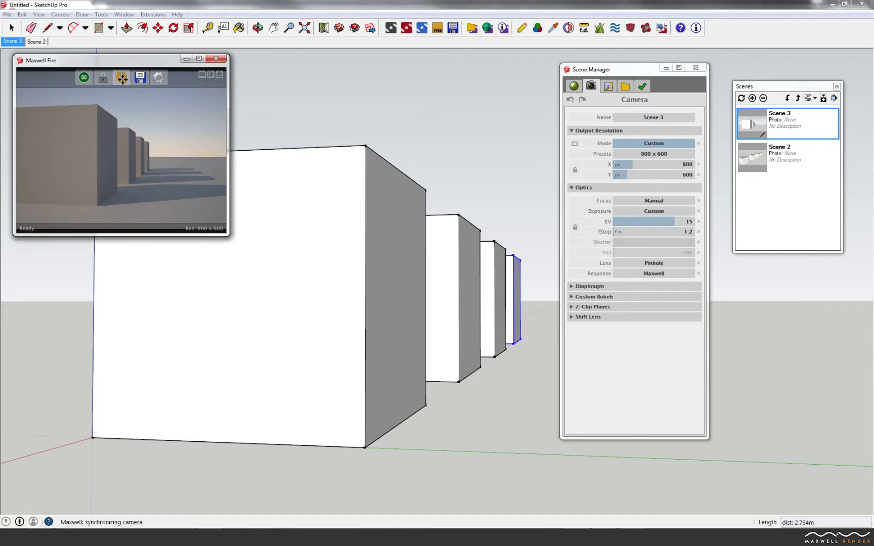
- Test exposures EV 14, 6 and 8, then settle Scene 3 at EV 15
click(671, 221)
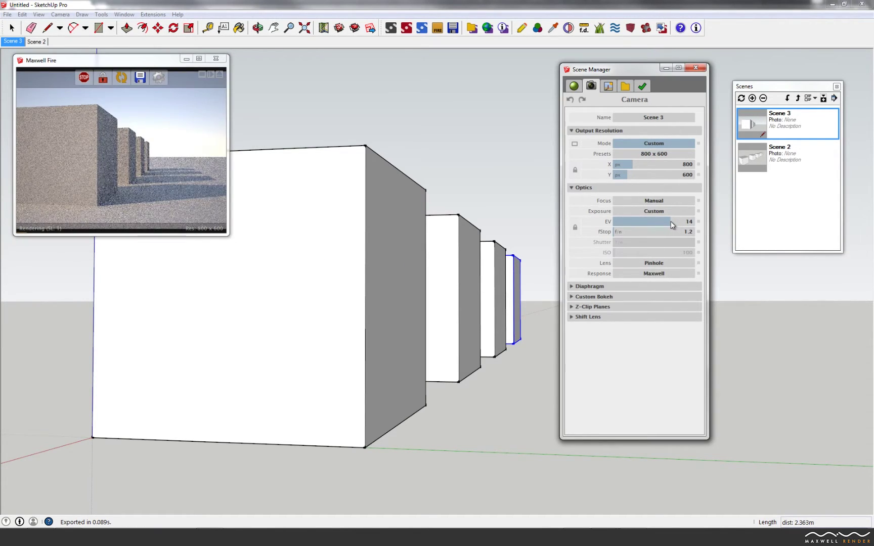
click(633, 221)
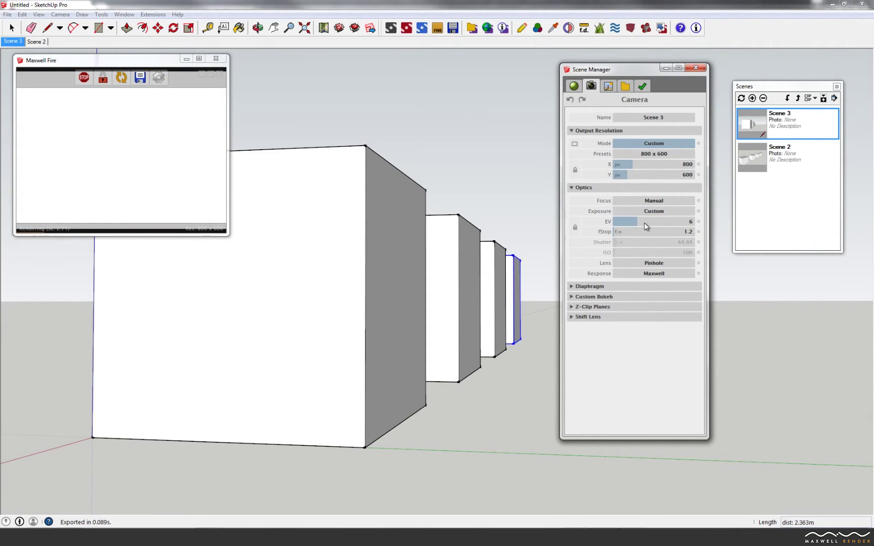
click(645, 223)
click(677, 224)
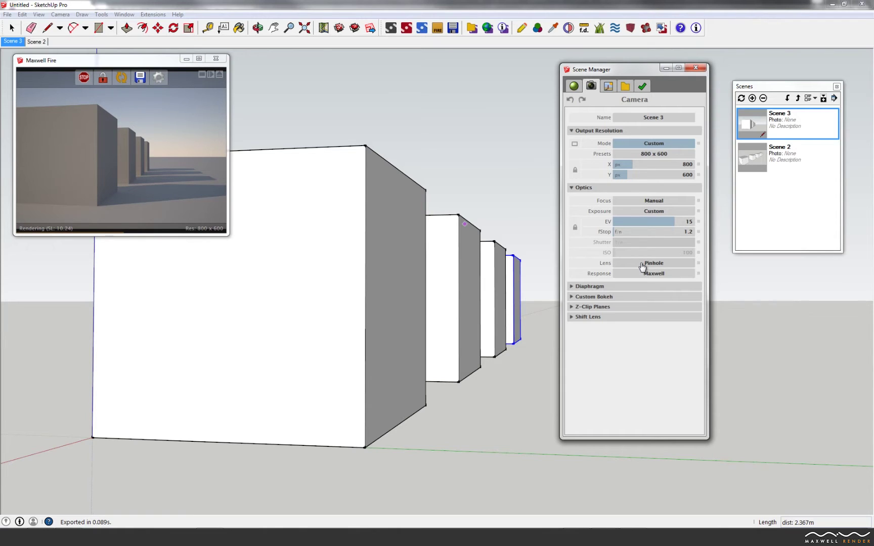
click(643, 264)
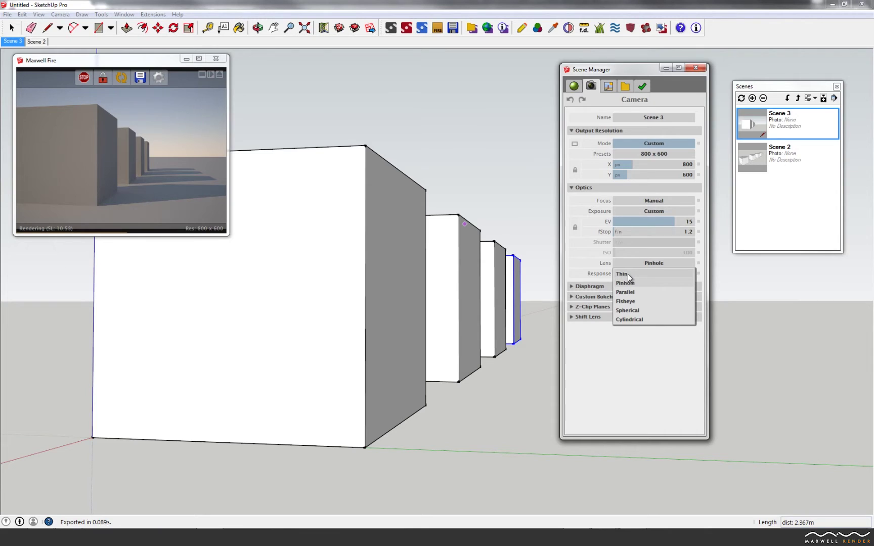
- Switch Scene 3's camera to a Thin lens and focus at 8.404 m on the farthest box
click(628, 274)
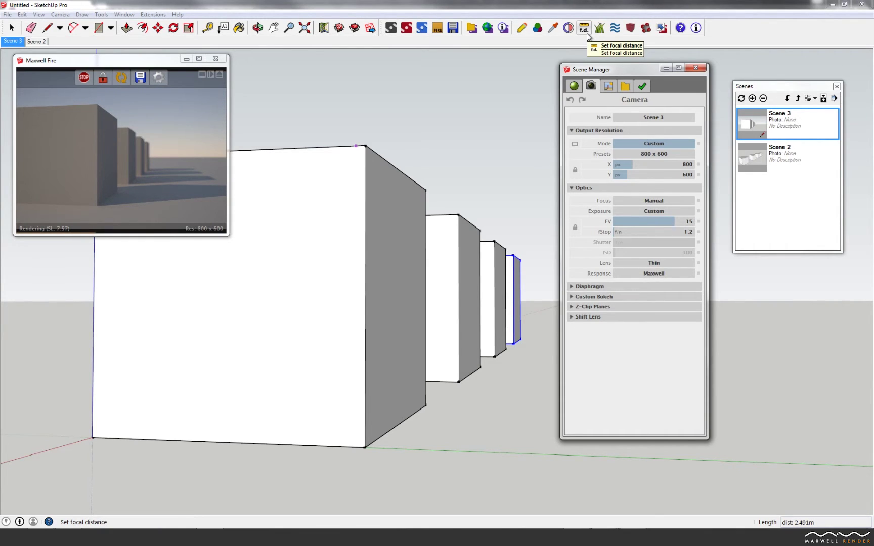
key(h)
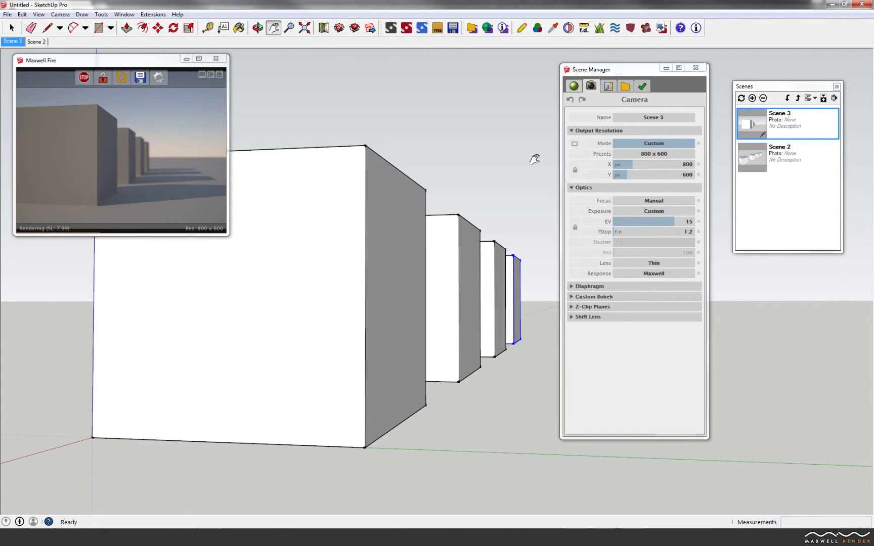
click(584, 28)
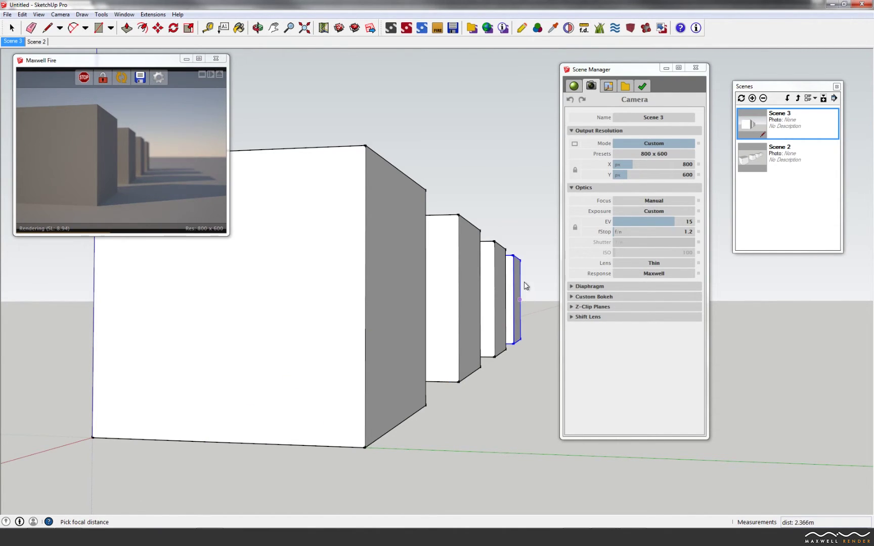
click(514, 259)
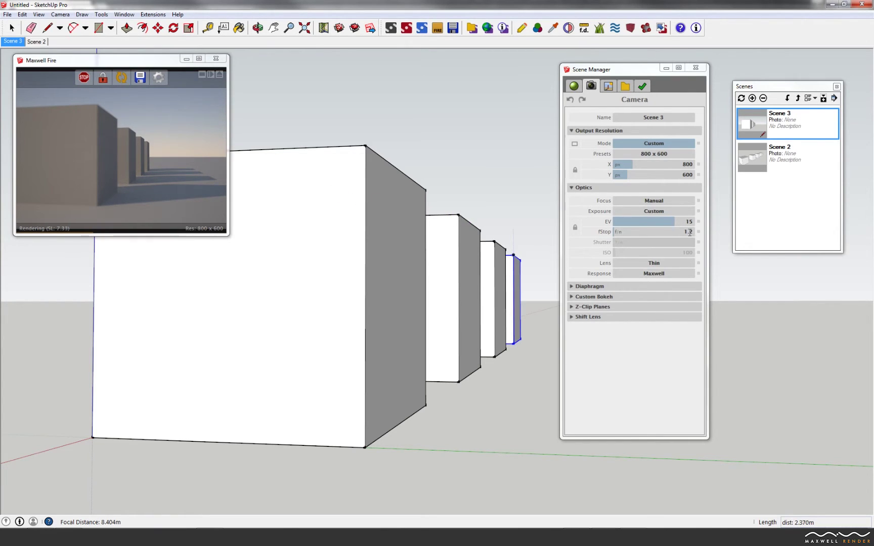
- Lower the Scene 3 camera fStop from 27.2 down to 4.2
click(660, 234)
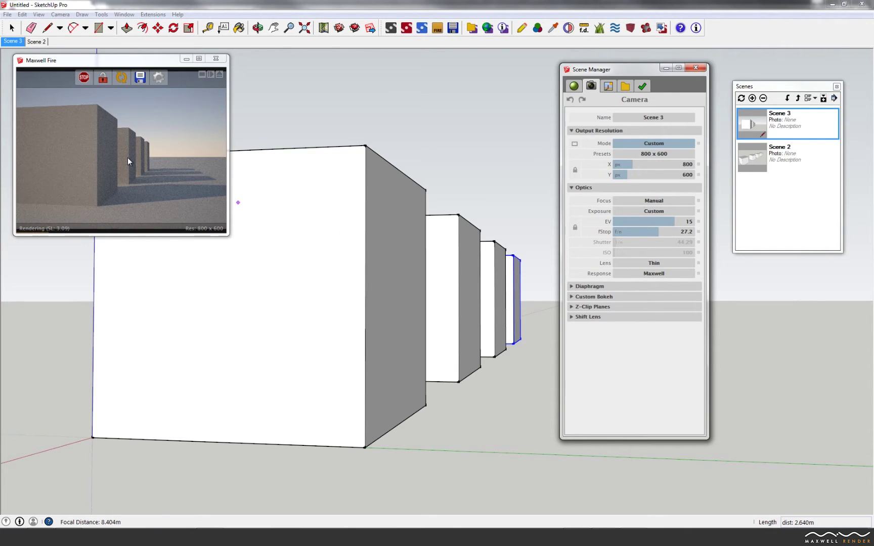
drag(626, 235, 618, 235)
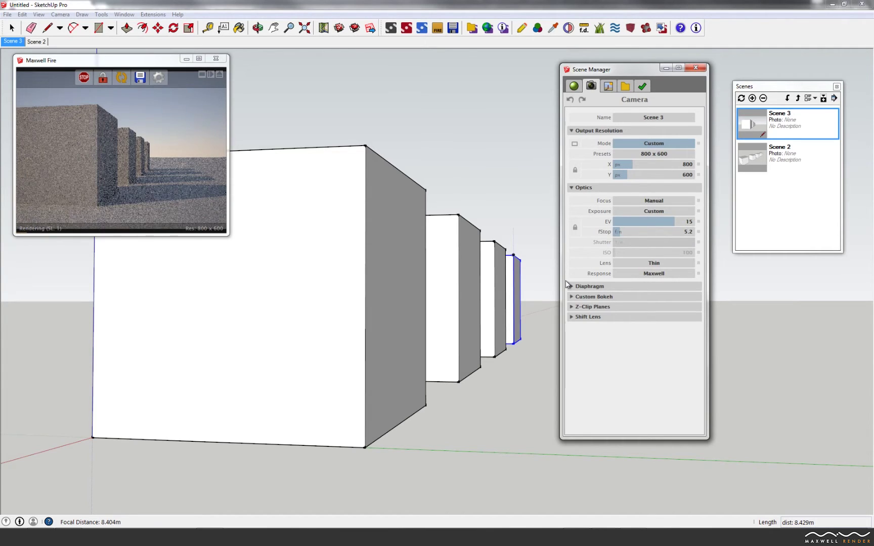
click(619, 234)
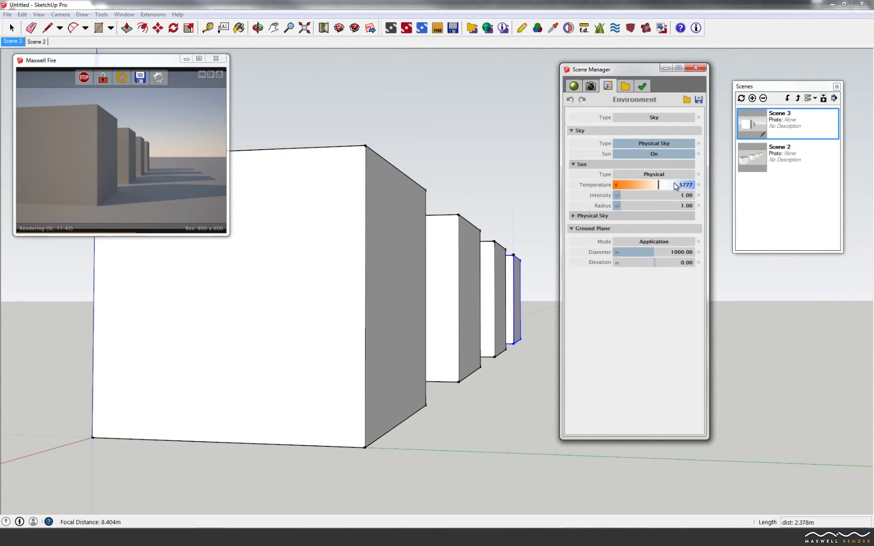
- Move the Shadows dialog up and slide the time of day toward noon, near 04:46 PM
drag(342, 138, 338, 90)
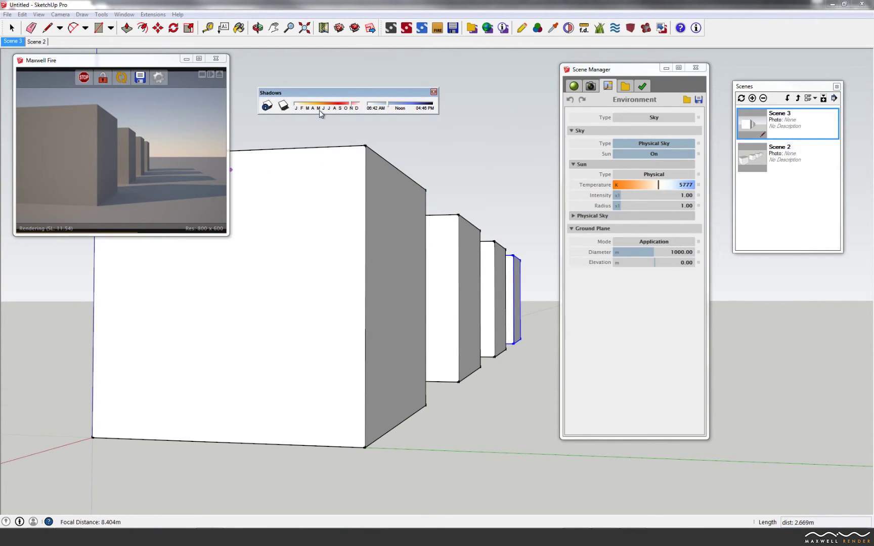
drag(386, 103, 400, 105)
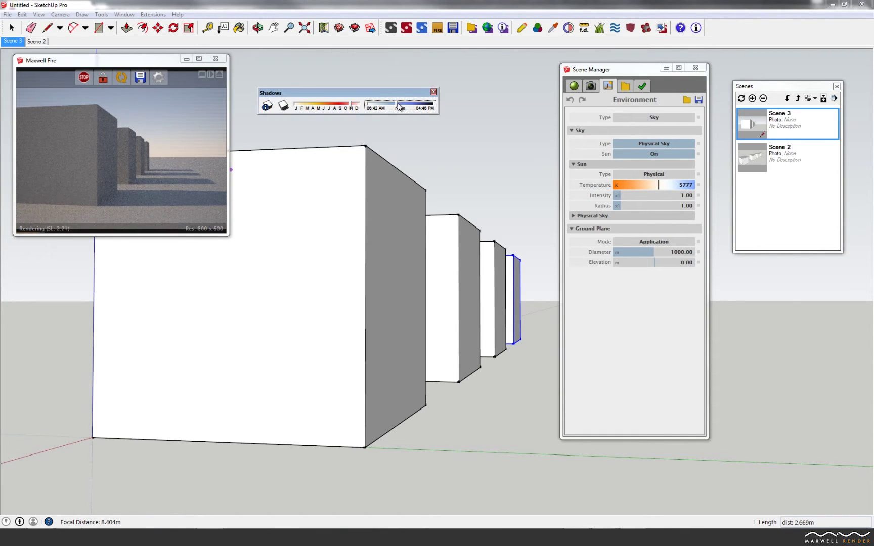
drag(400, 106, 418, 106)
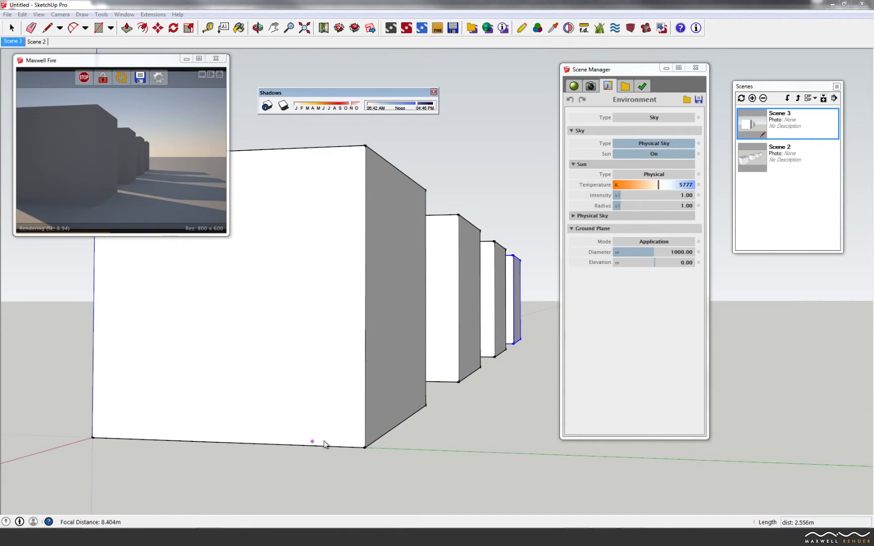
click(640, 242)
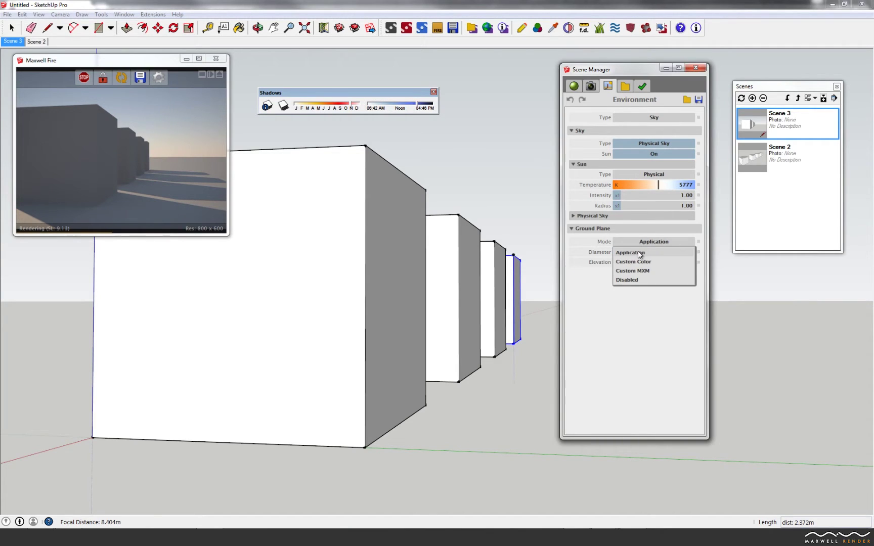
click(634, 282)
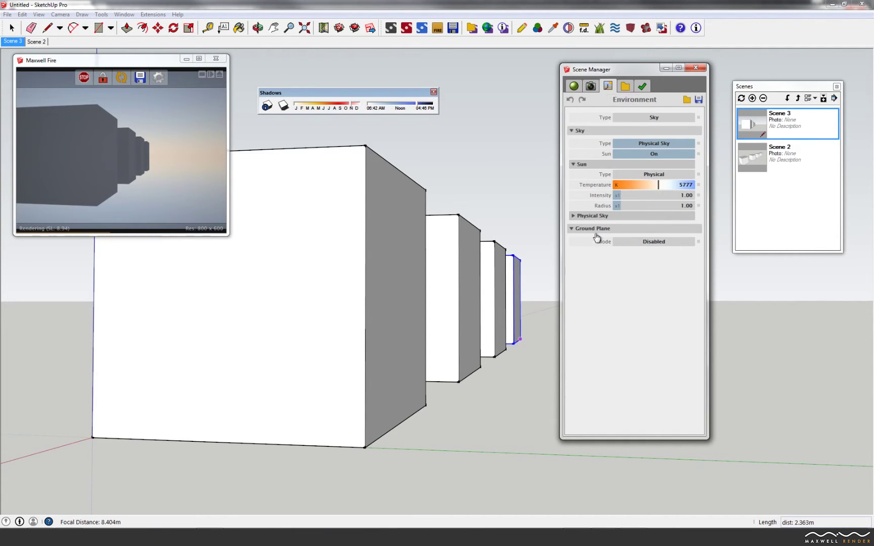
click(648, 243)
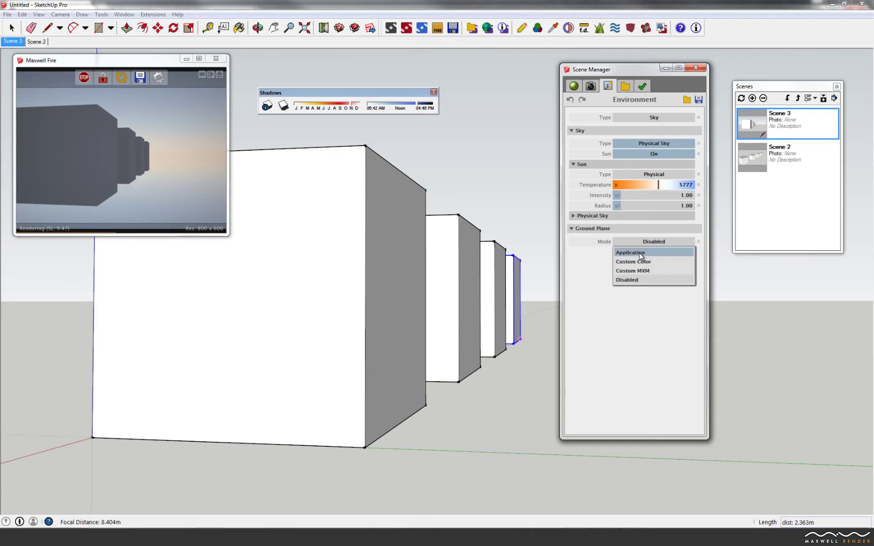
click(645, 251)
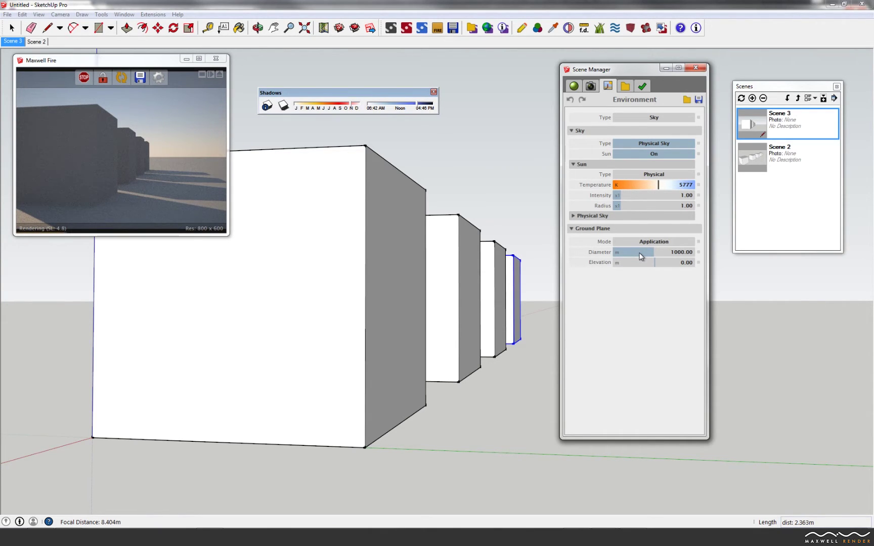
click(642, 118)
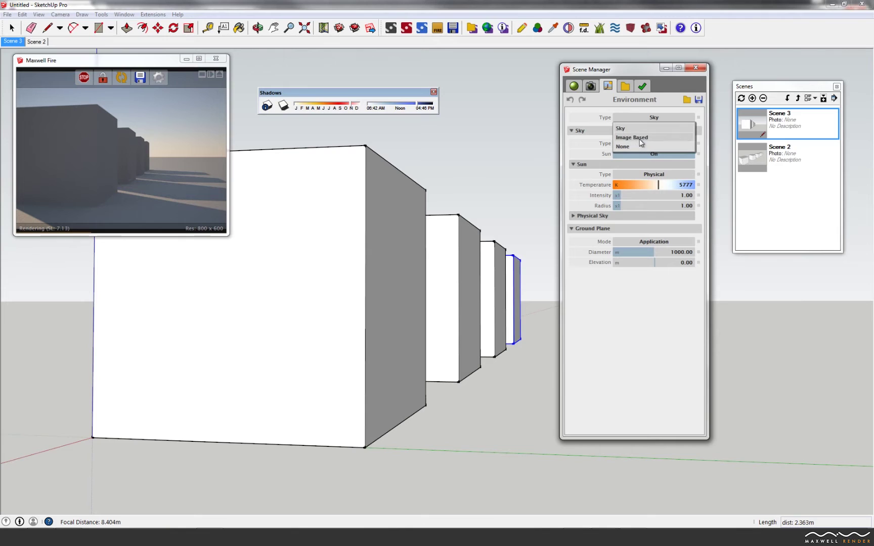
- Set the Maxwell environment to Image Based lighting with hdrmaps-com-E018.exr
click(640, 139)
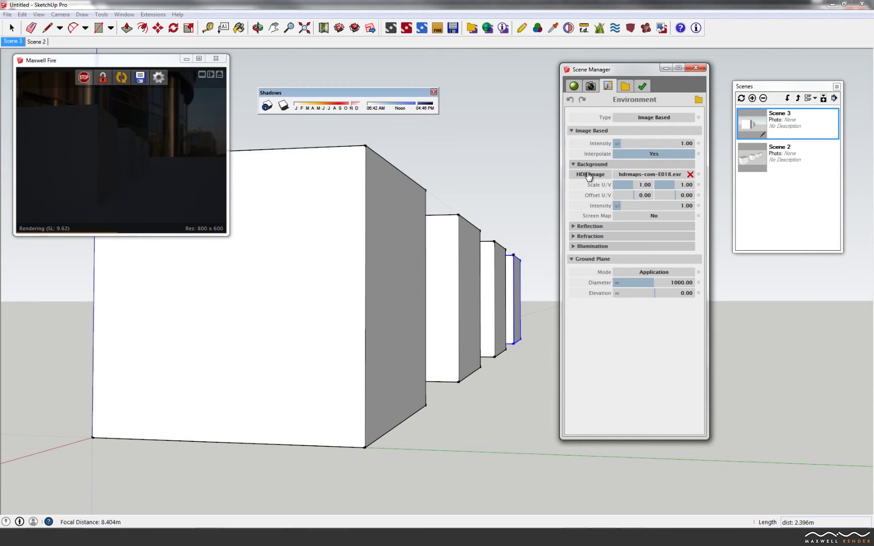
click(591, 86)
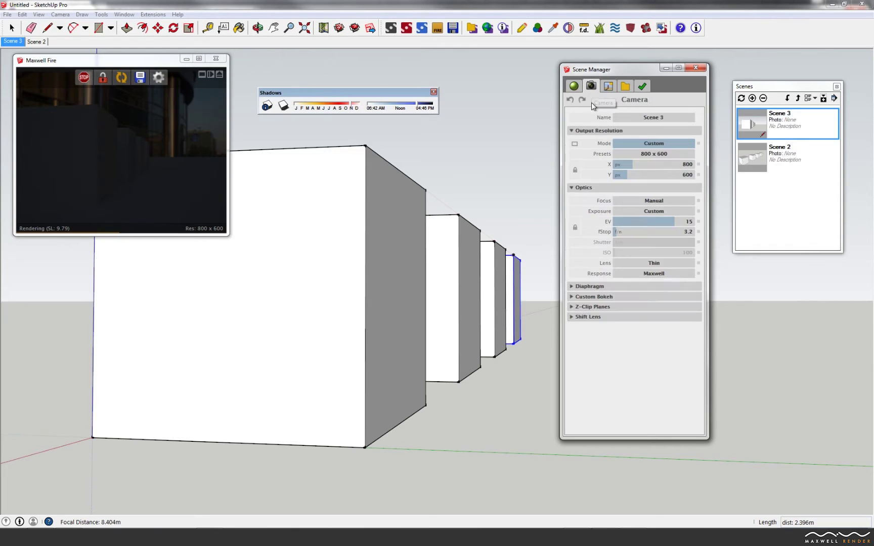
- Lower the camera exposure from EV 10 to EV 8, orbiting to see all four cubes
drag(671, 222, 655, 222)
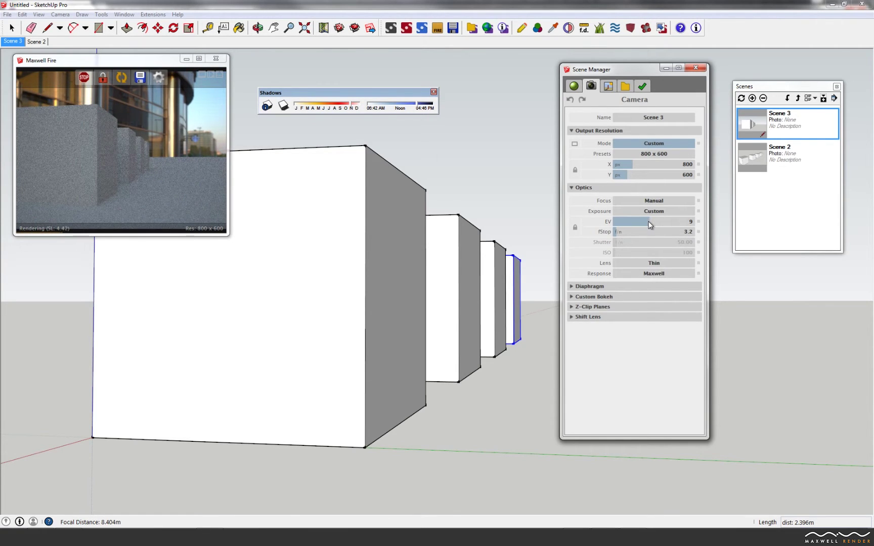
drag(650, 225, 646, 223)
middle_drag(416, 230, 382, 282)
scroll(383, 268, down, 1)
scroll(390, 258, down, 3)
scroll(413, 268, up, 1)
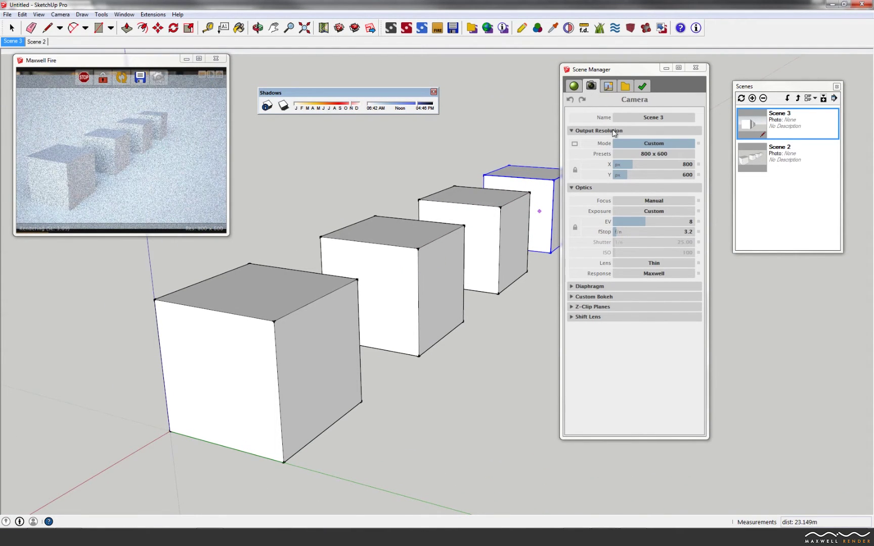
- Change the camera lens to Pinhole and view the cubes from a low angle
click(650, 263)
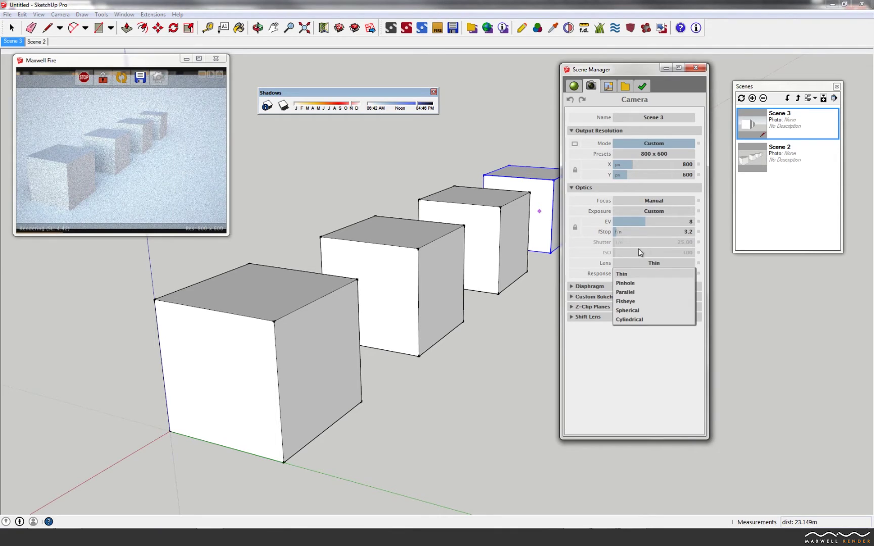
click(626, 283)
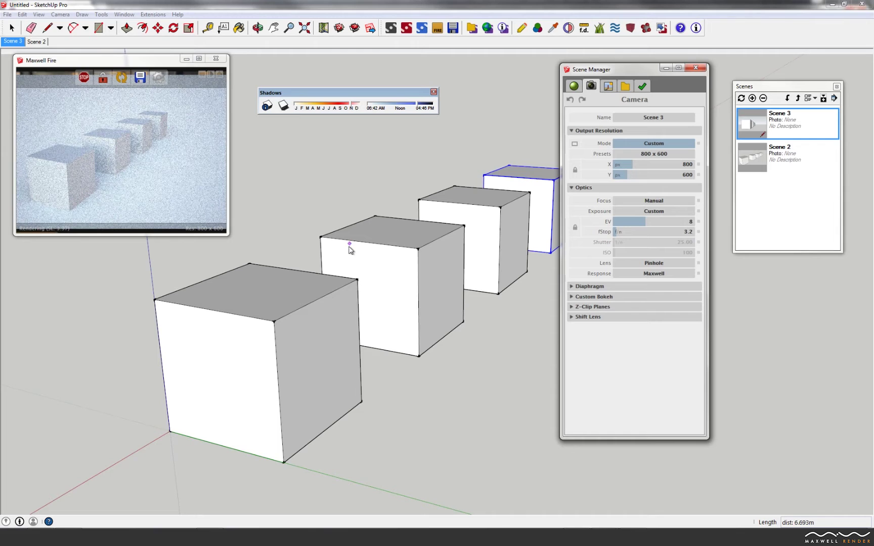
mouse_move(361, 320)
middle_down()
mouse_move(355, 282)
mouse_move(303, 293)
mouse_move(358, 291)
mouse_move(291, 284)
mouse_move(273, 289)
mouse_move(275, 302)
middle_up()
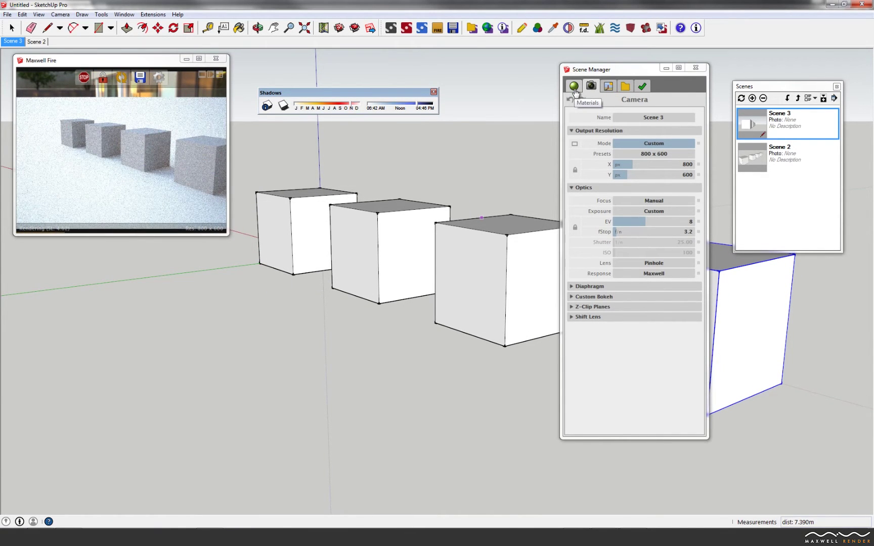
- Return to the Environment settings and orbit so the coloured cubes recede in a row
click(608, 86)
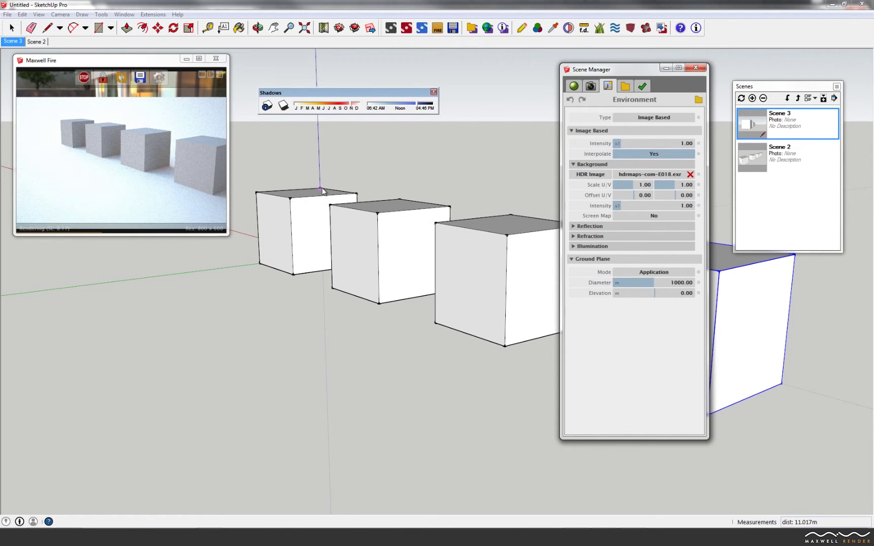
mouse_move(348, 220)
middle_down()
mouse_move(269, 233)
mouse_move(293, 273)
middle_up()
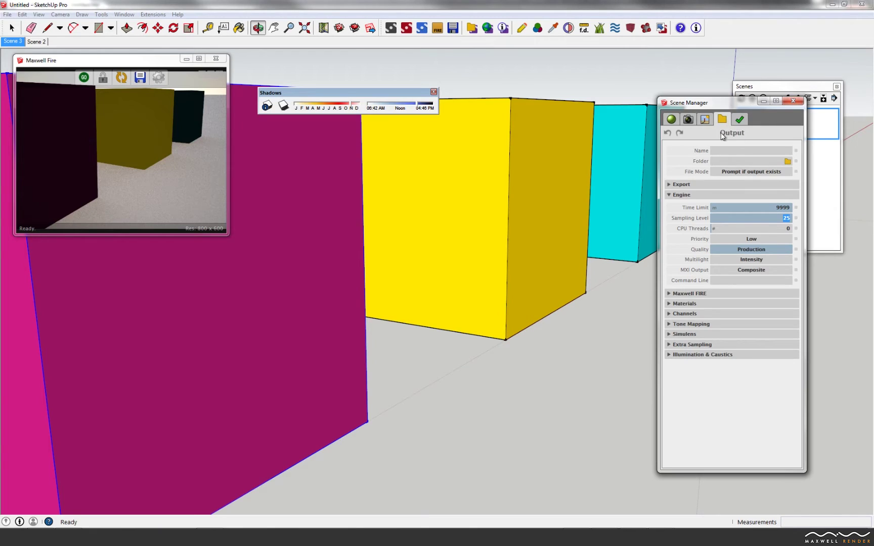
click(725, 149)
drag(776, 218, 755, 218)
drag(762, 218, 794, 218)
click(743, 261)
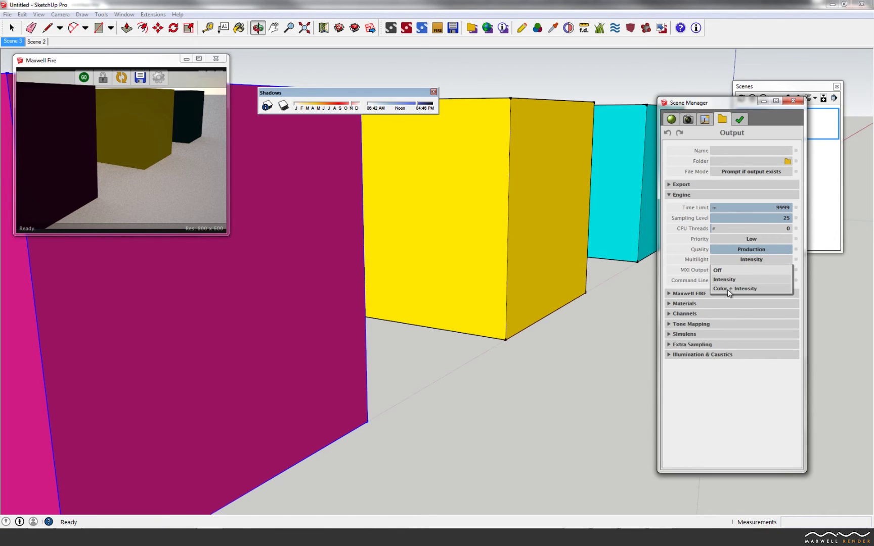
click(733, 279)
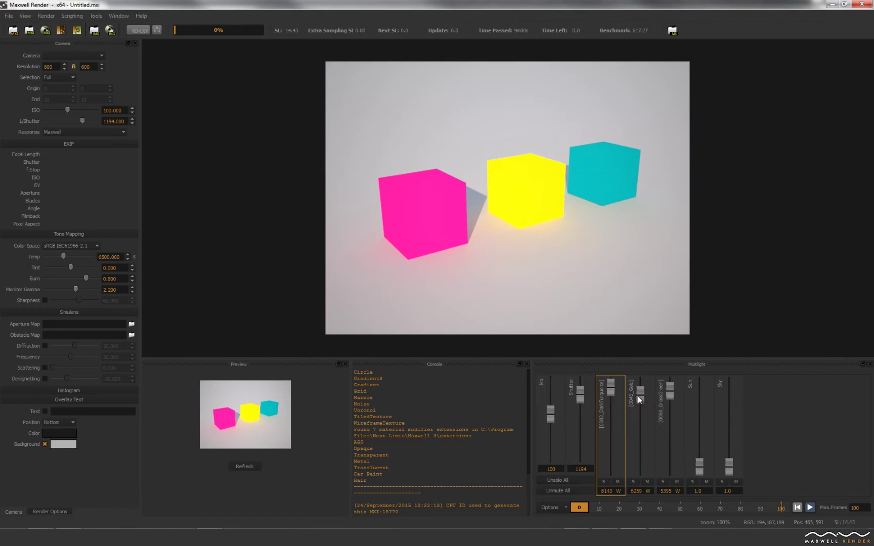
- Dim the cyan cube's emitter and toggle the sun, resetting its intensity to 1.0
mouse_move(611, 385)
mouse_down()
mouse_move(616, 437)
mouse_move(612, 399)
mouse_move(640, 436)
mouse_move(639, 400)
mouse_move(669, 424)
mouse_move(670, 387)
mouse_up()
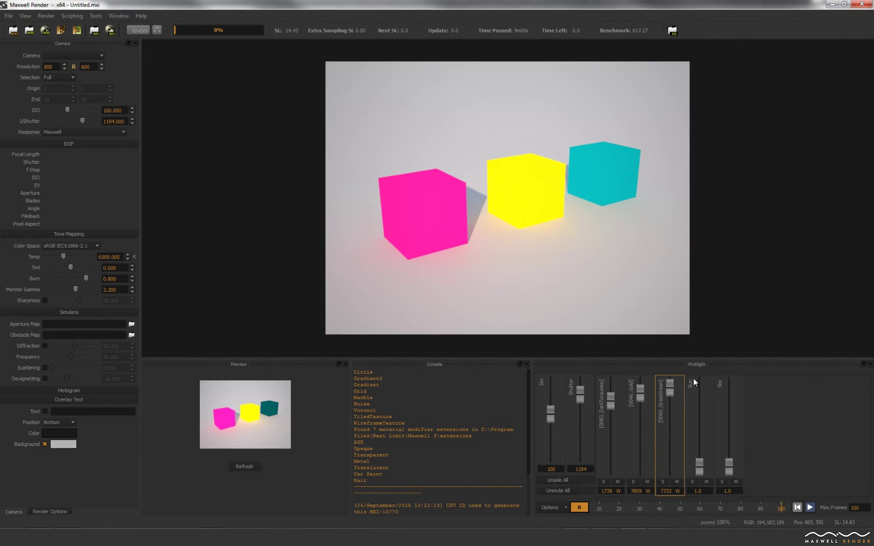
click(699, 473)
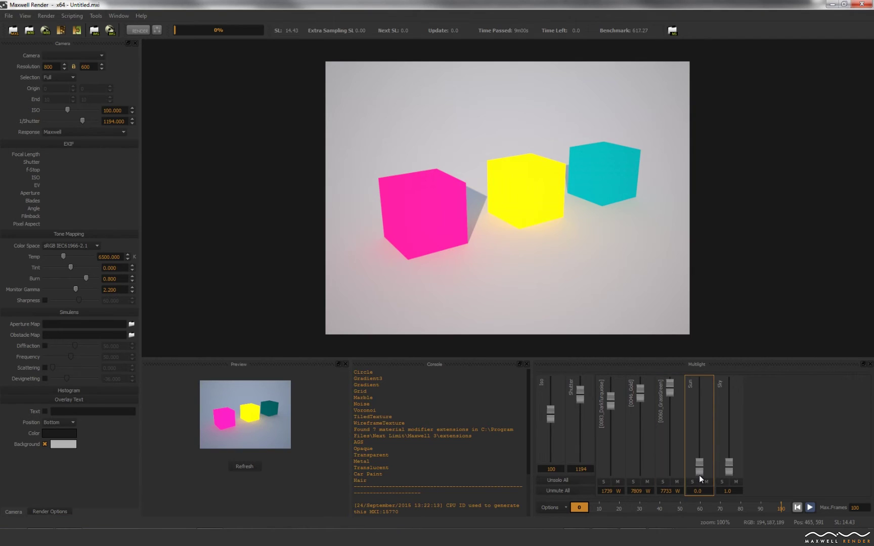
double_click(700, 491)
text(1)
key(Return)
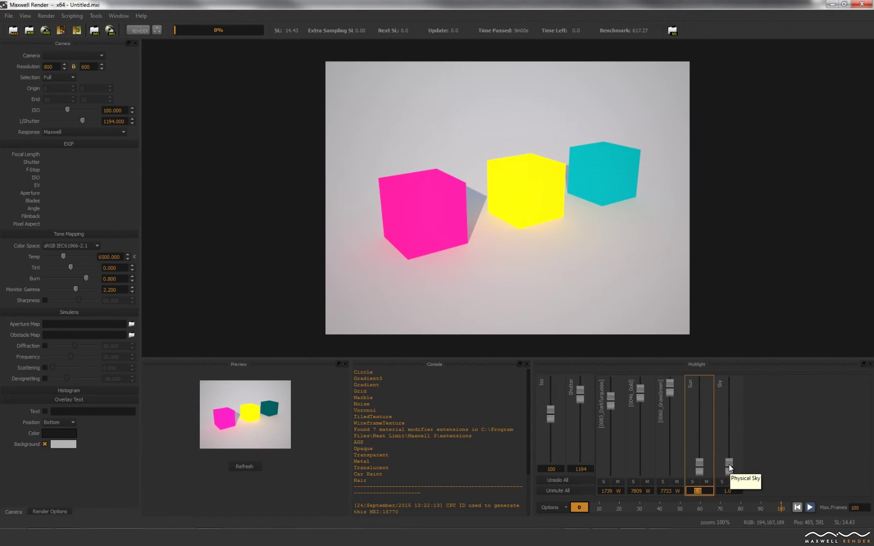
- Turn sun and sky intensities down to 0.0 and brighten the cyan emitter back up
drag(730, 468, 729, 481)
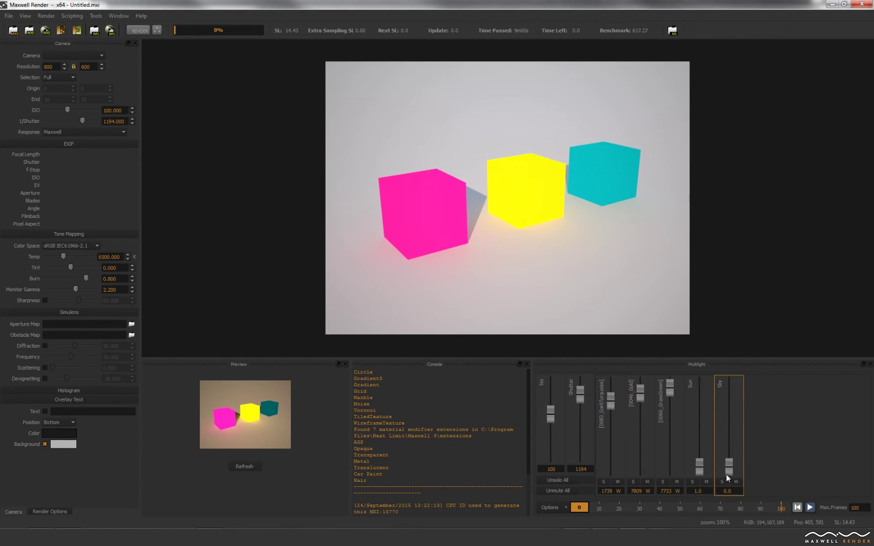
double_click(734, 490)
text(1)
key(Return)
mouse_move(734, 468)
mouse_down()
mouse_move(729, 481)
mouse_move(700, 491)
mouse_up()
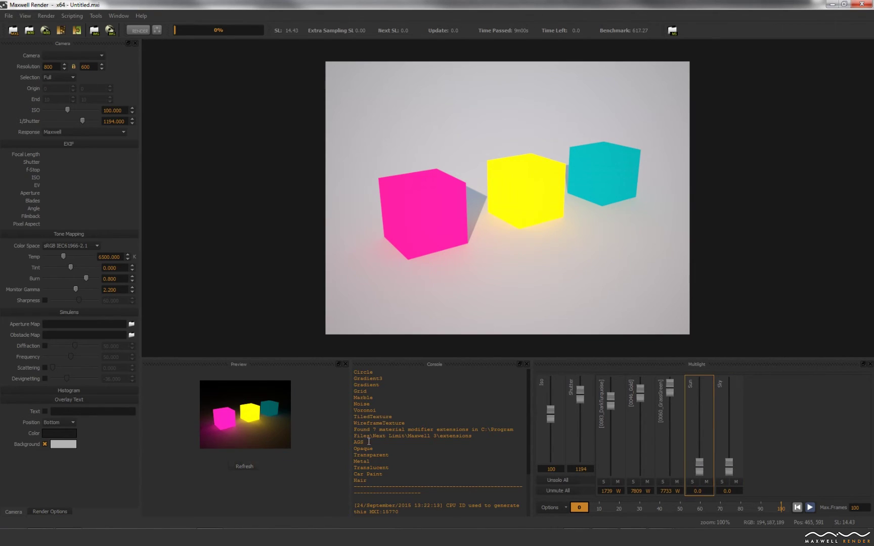
drag(614, 394, 613, 391)
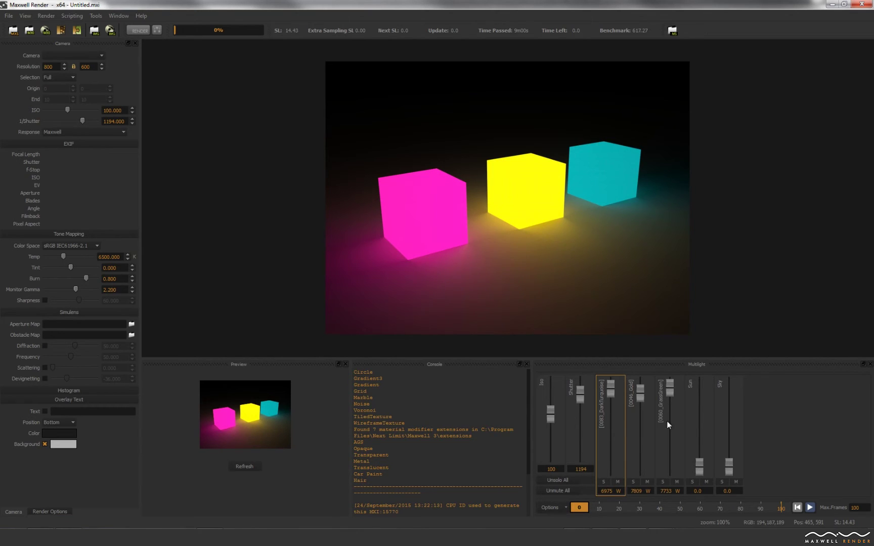
- Dim the cyan and yellow emitters at frame 60 and create a keyframe there
click(588, 510)
drag(612, 391, 614, 433)
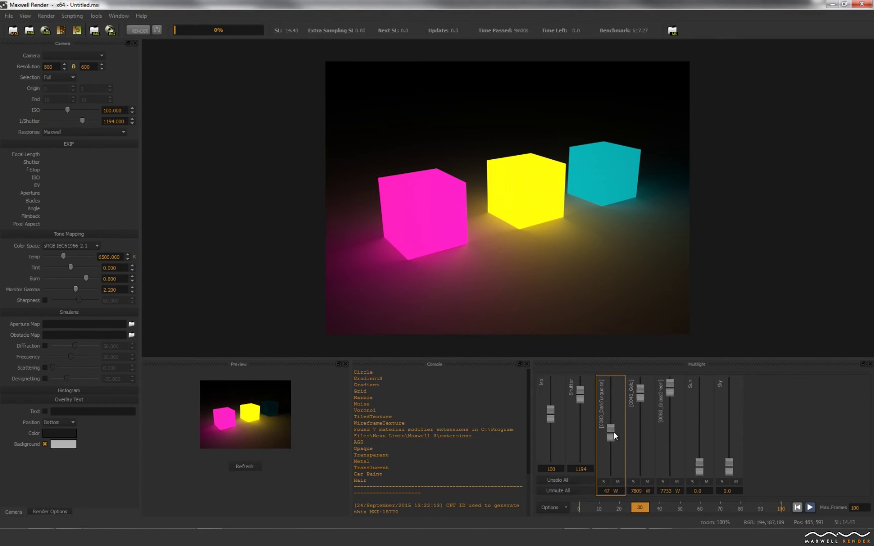
click(689, 508)
drag(689, 508, 701, 508)
drag(642, 394, 643, 438)
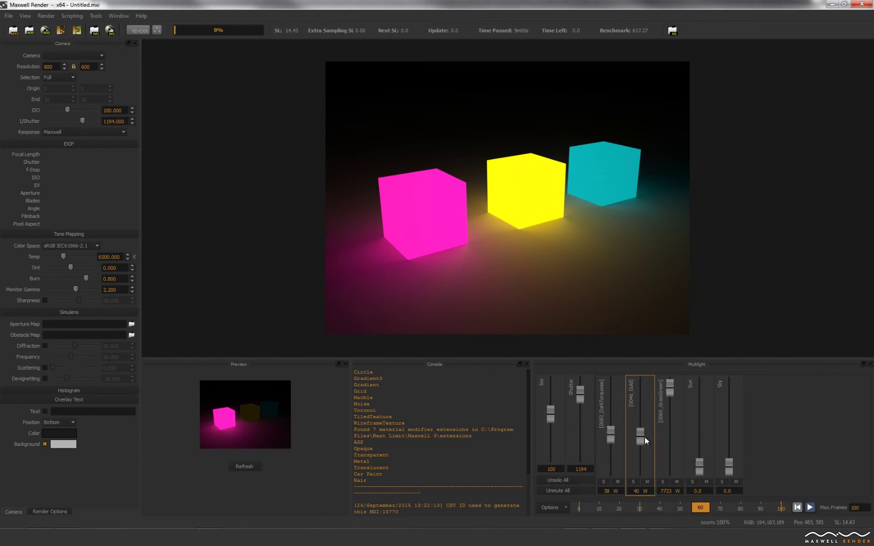
right_click(703, 506)
click(721, 455)
- At frame 100 brighten cyan and yellow, dim green, then scrub back to frame 40
drag(702, 508, 782, 508)
drag(615, 436, 610, 397)
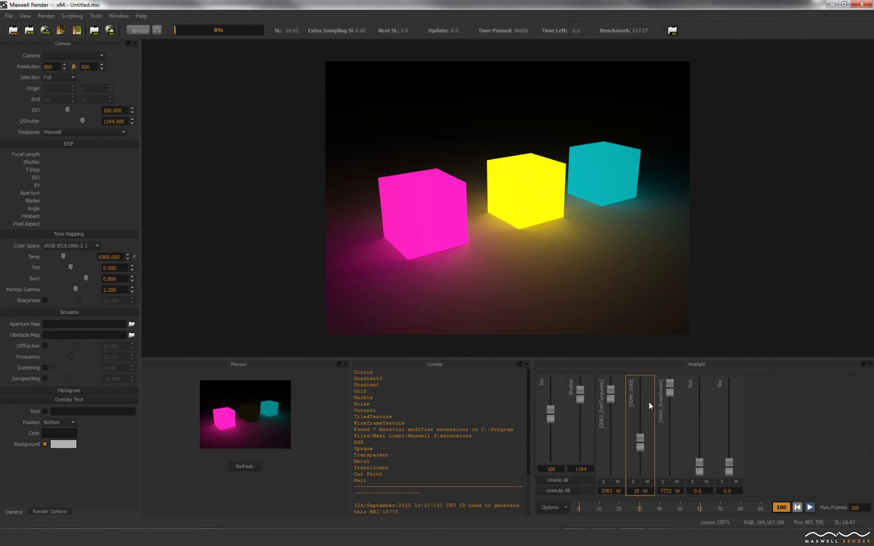
mouse_move(644, 434)
mouse_down()
mouse_move(644, 407)
mouse_move(670, 439)
mouse_up()
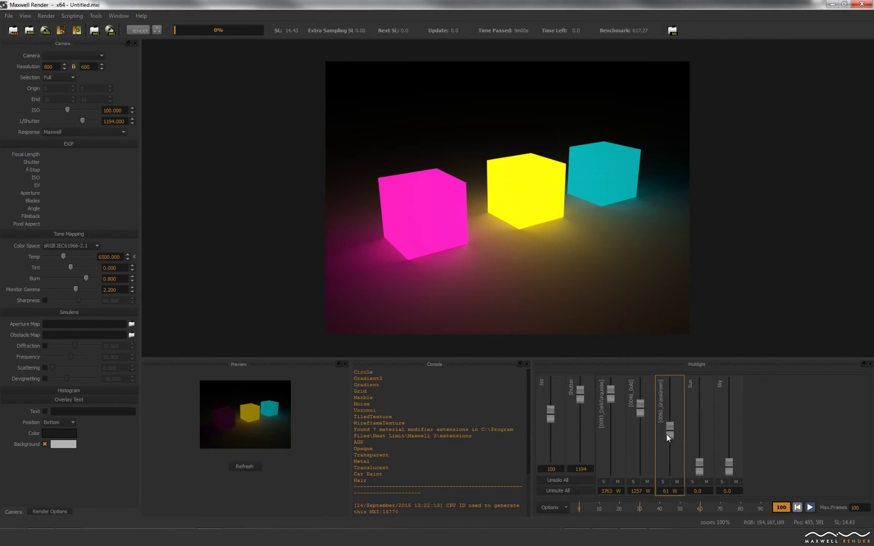
mouse_move(781, 509)
mouse_down()
mouse_move(567, 508)
mouse_move(783, 508)
mouse_move(578, 517)
mouse_move(769, 518)
mouse_up()
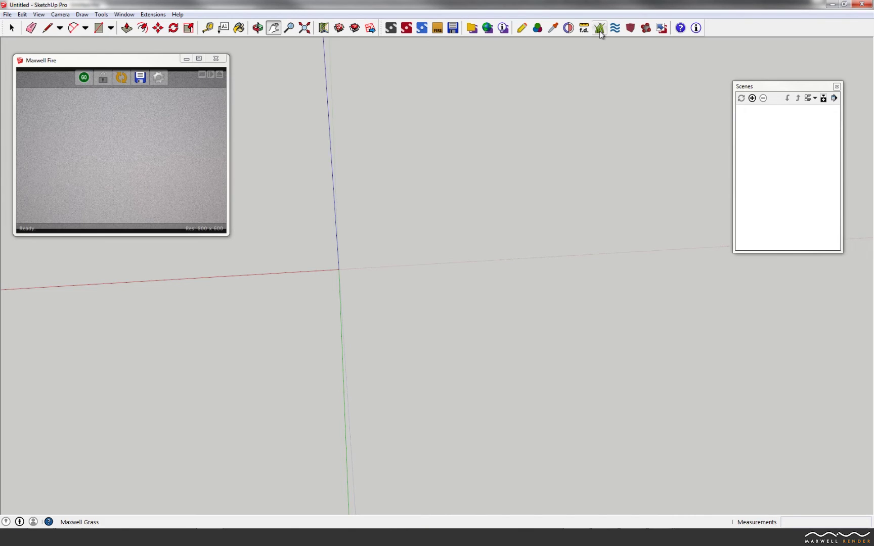
- Draw a 1 m square face at the origin and reverse its faces
click(98, 28)
click(339, 270)
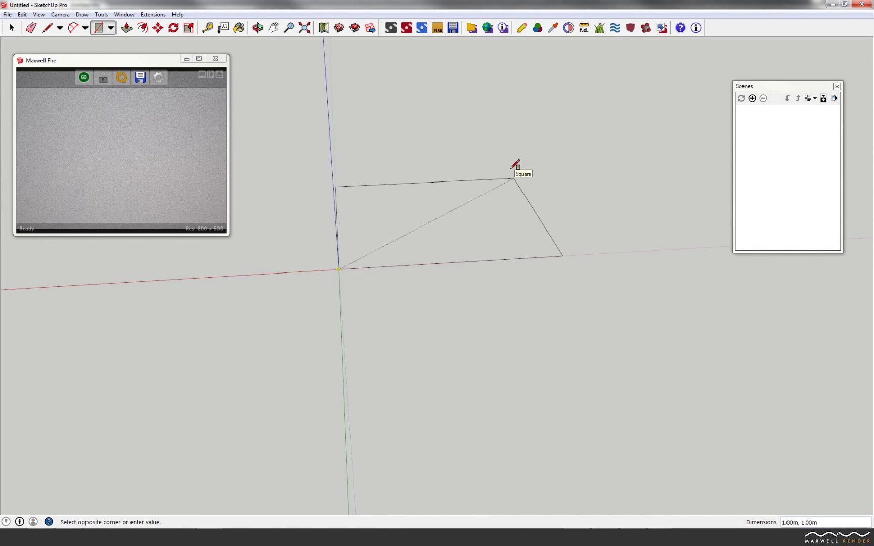
click(512, 169)
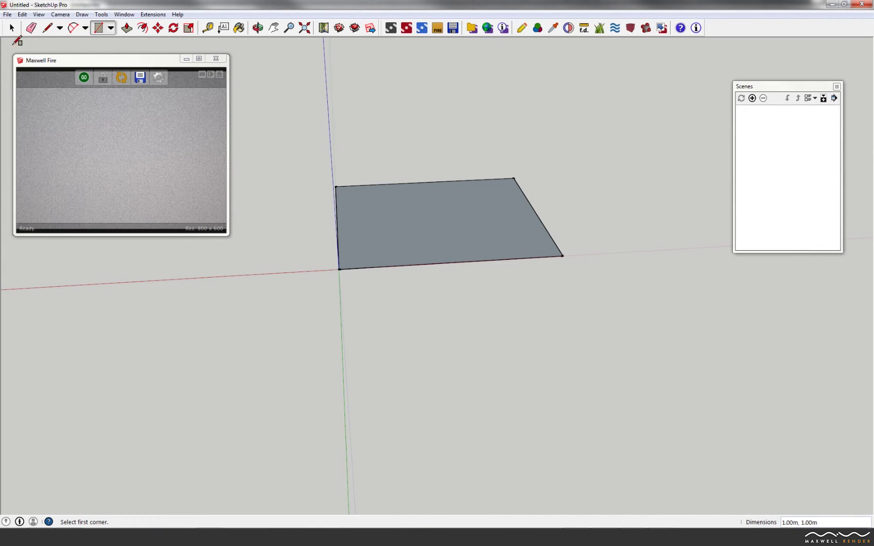
click(11, 28)
click(372, 213)
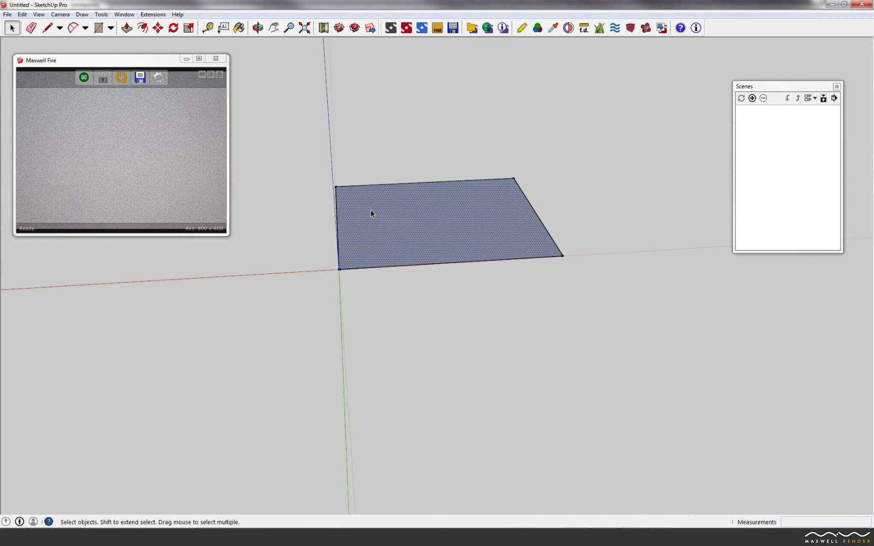
right_click(386, 213)
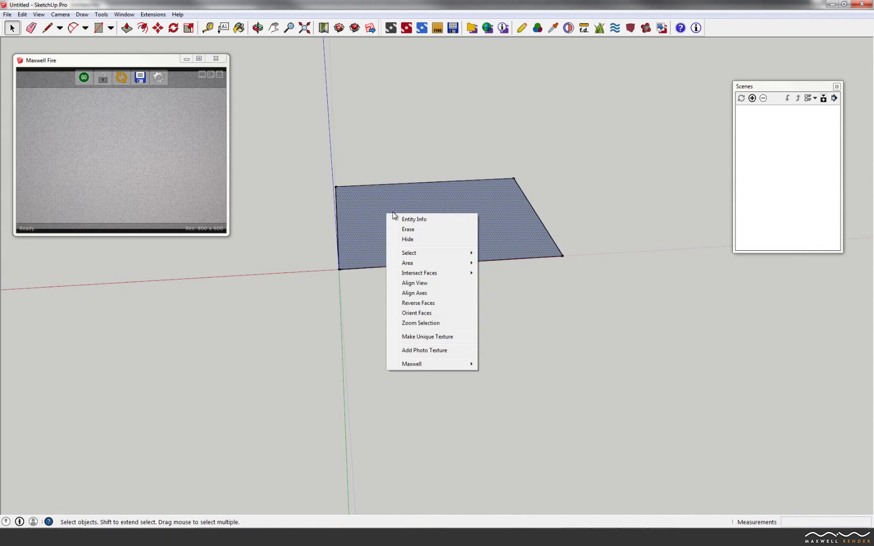
click(420, 303)
- Make the square a group and start naming it gazon in Entity Info
mouse_move(418, 154)
middle_down()
mouse_move(468, 318)
mouse_move(303, 355)
middle_up()
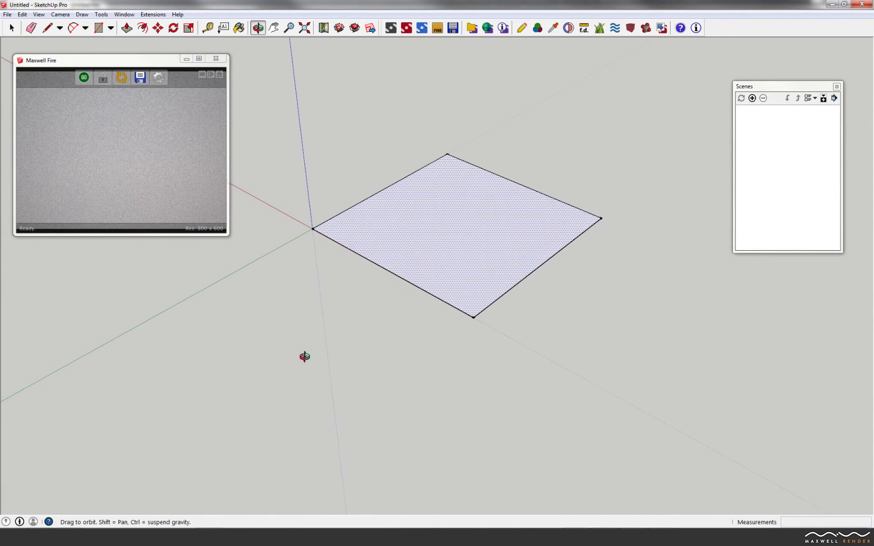
right_click(428, 242)
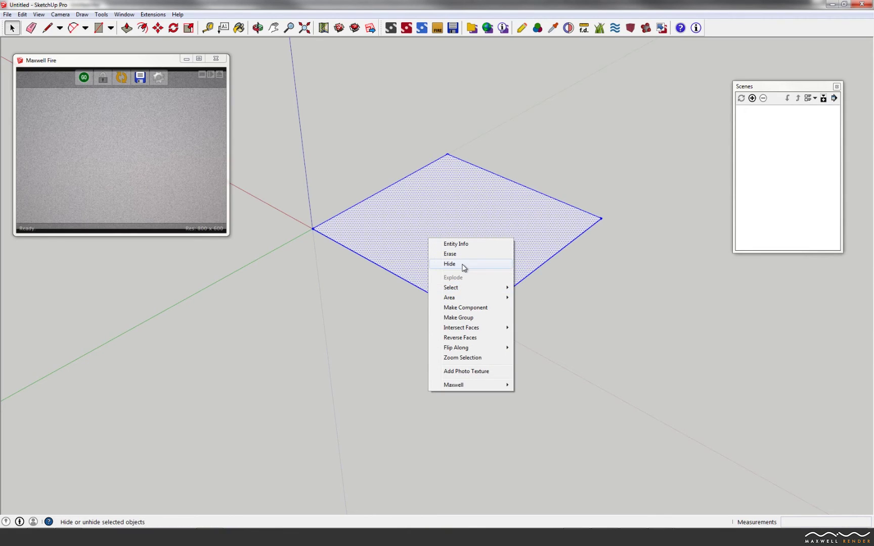
click(456, 318)
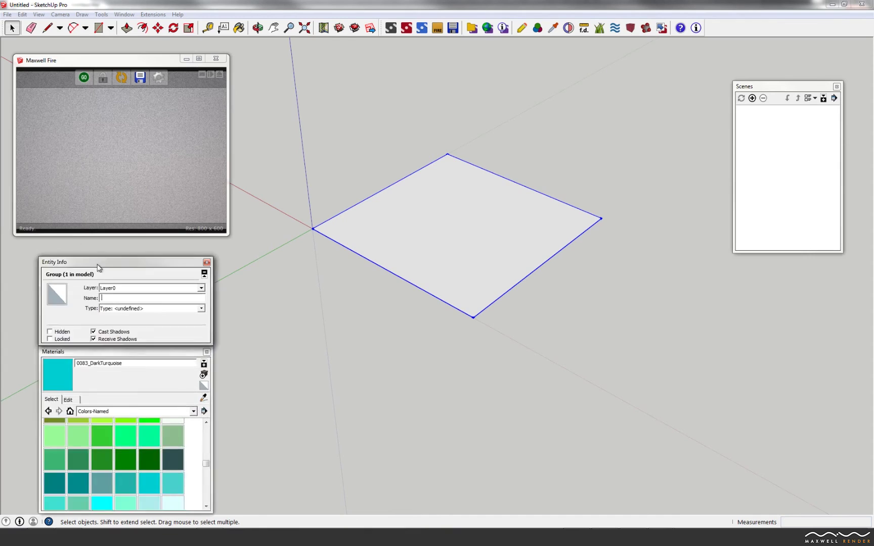
drag(54, 263, 125, 269)
text(gaz)
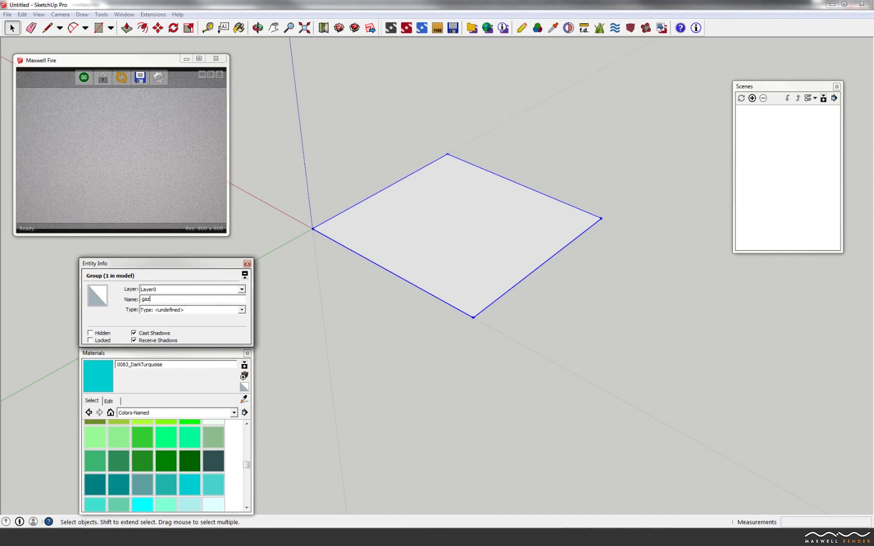
text(on)
- Enable Maxwell Grass on the gazon group with black grass blades
click(603, 34)
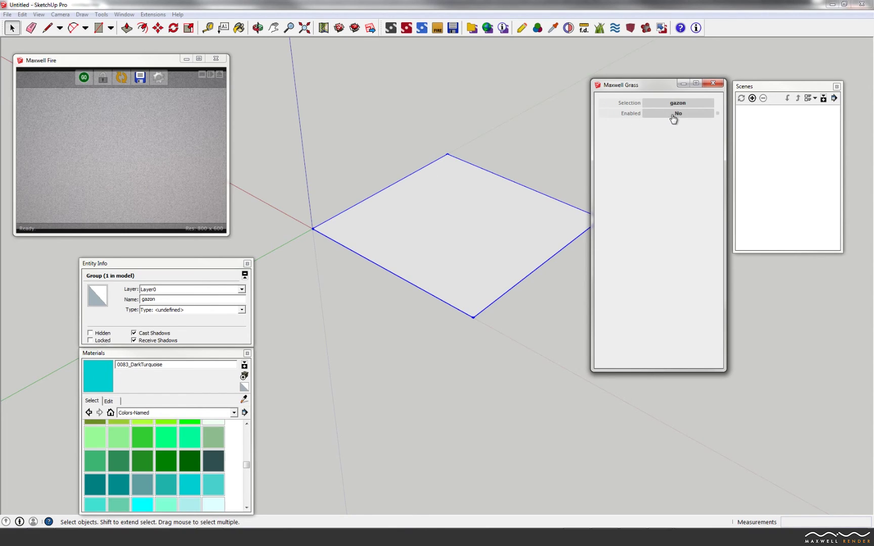
click(673, 115)
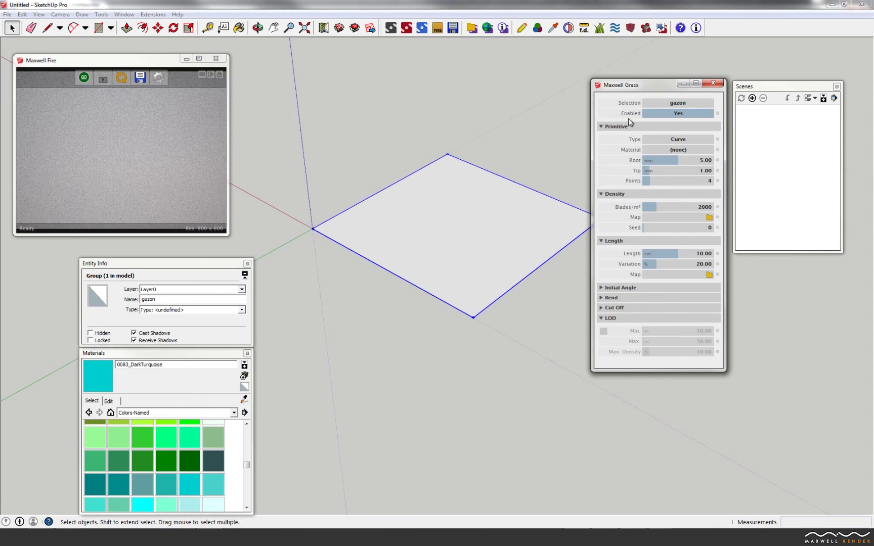
click(669, 150)
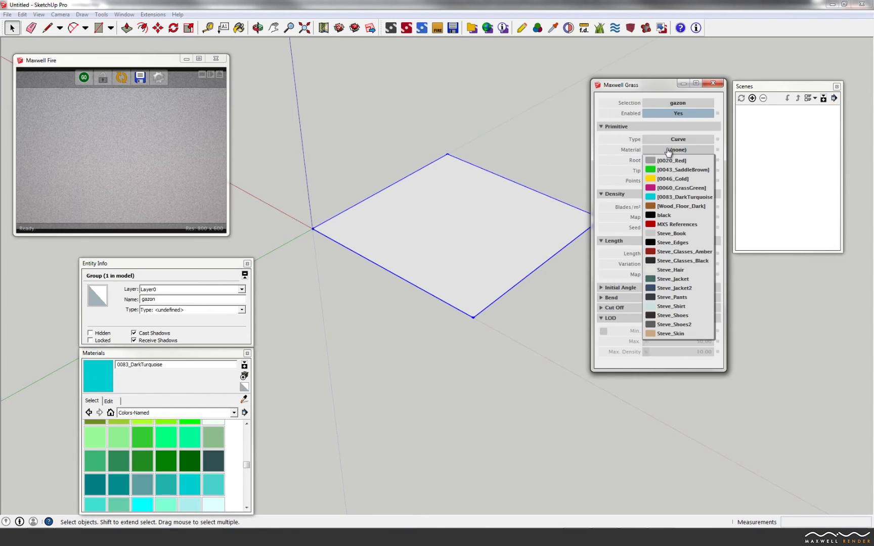
click(665, 215)
- Start a Fire preview of the dark grass and bring up the Maxwell scene settings
mouse_move(516, 250)
middle_down()
mouse_move(498, 246)
mouse_move(538, 244)
middle_up()
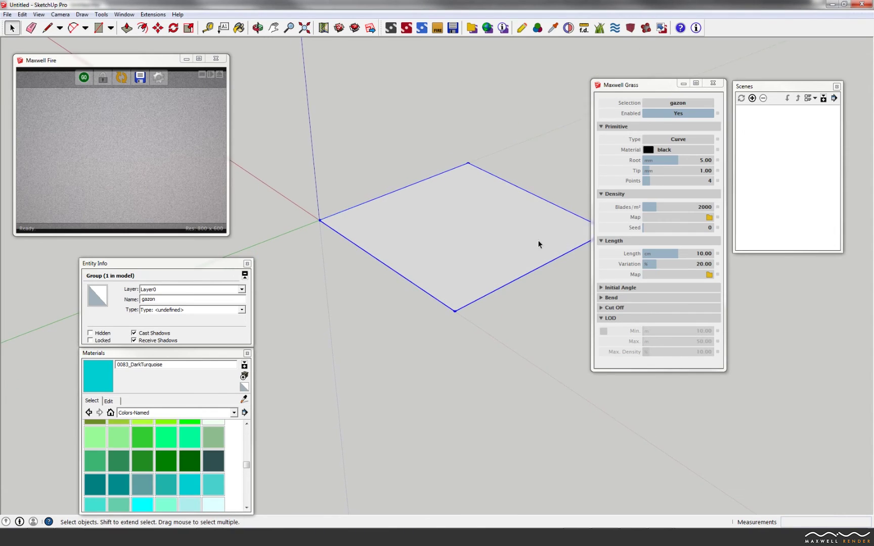
click(104, 82)
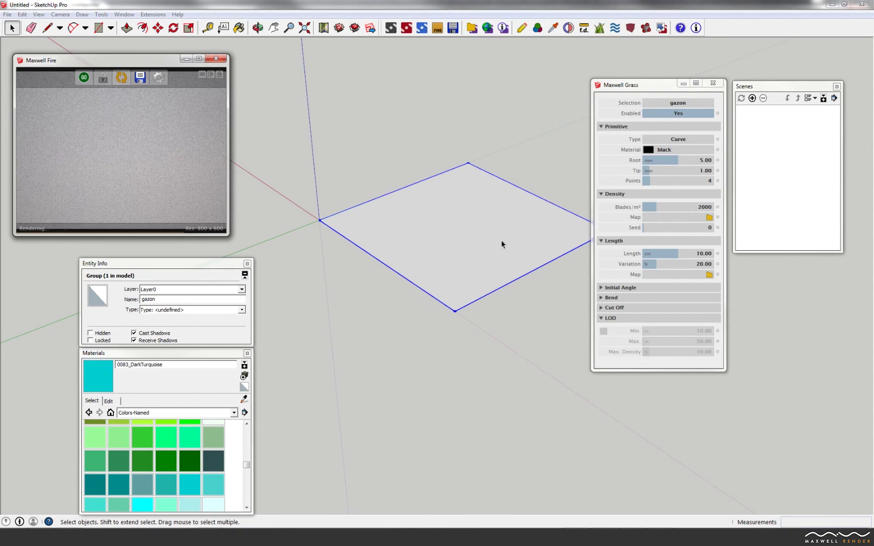
mouse_move(500, 241)
middle_down()
mouse_move(374, 265)
mouse_move(472, 277)
middle_up()
key(space)
scroll(504, 283, up, 5)
click(390, 28)
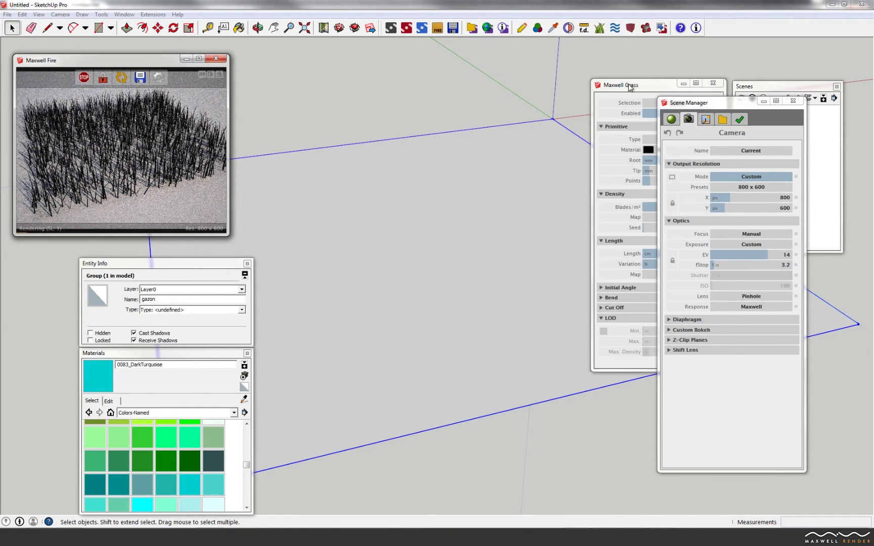
- Reposition the grass settings window and orbit until the axes meet centrally
drag(629, 85, 579, 94)
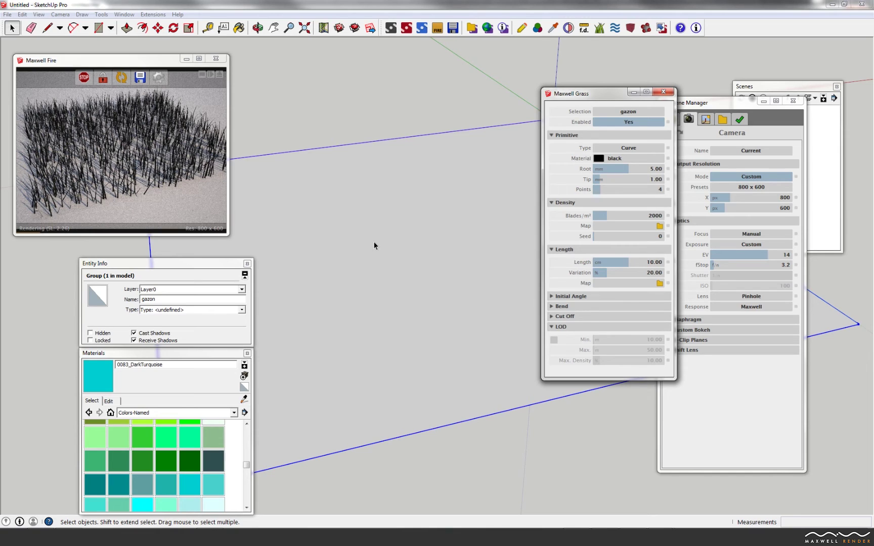
mouse_move(375, 246)
middle_down()
mouse_move(322, 250)
mouse_move(445, 237)
mouse_move(403, 264)
middle_up()
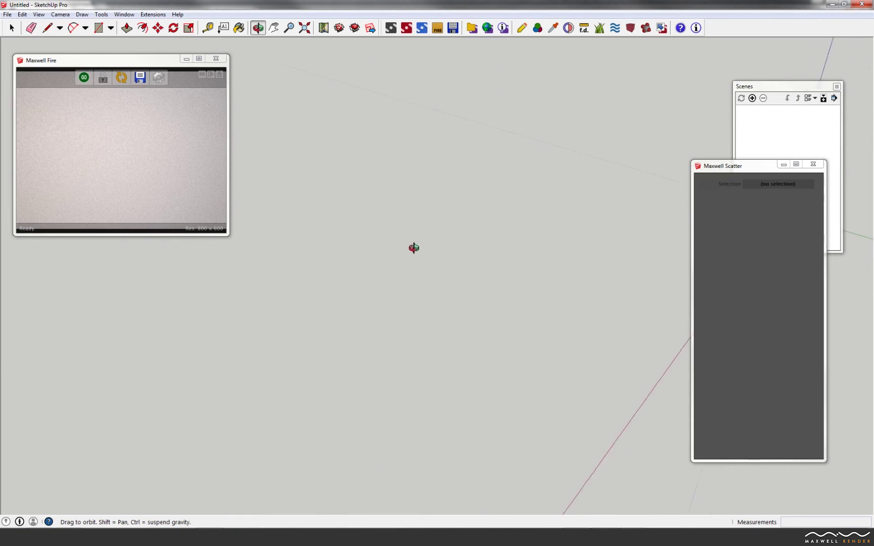
mouse_move(414, 248)
mouse_down()
mouse_move(529, 261)
mouse_move(543, 219)
mouse_up()
key(space)
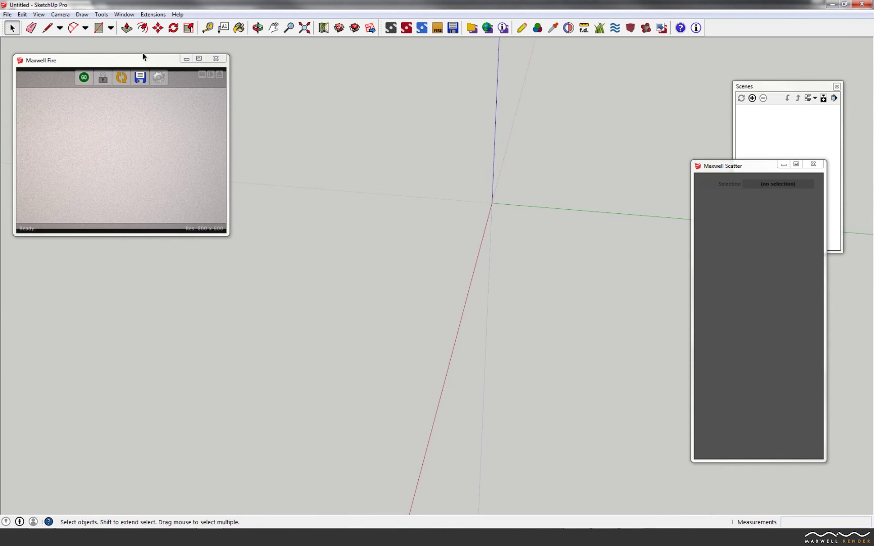
- Draw a 2 m square at the origin and push it up 0.2 m
click(102, 29)
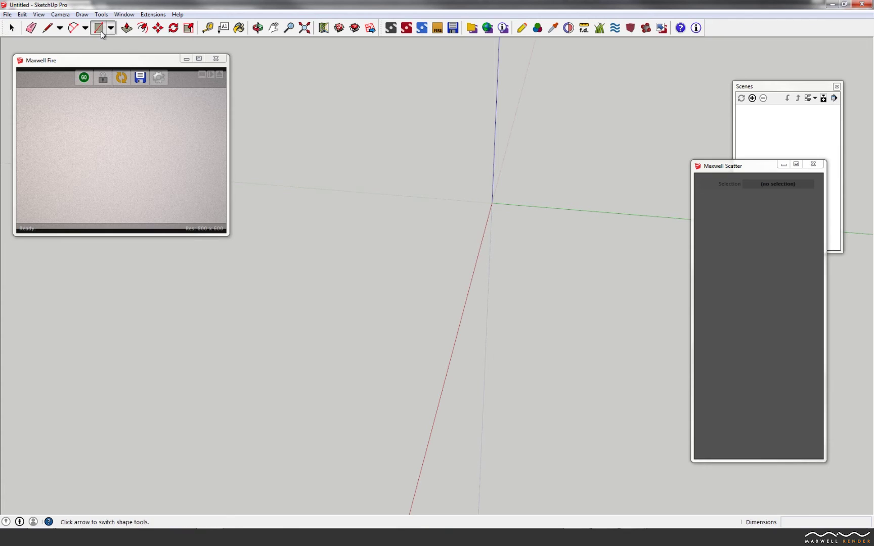
click(491, 203)
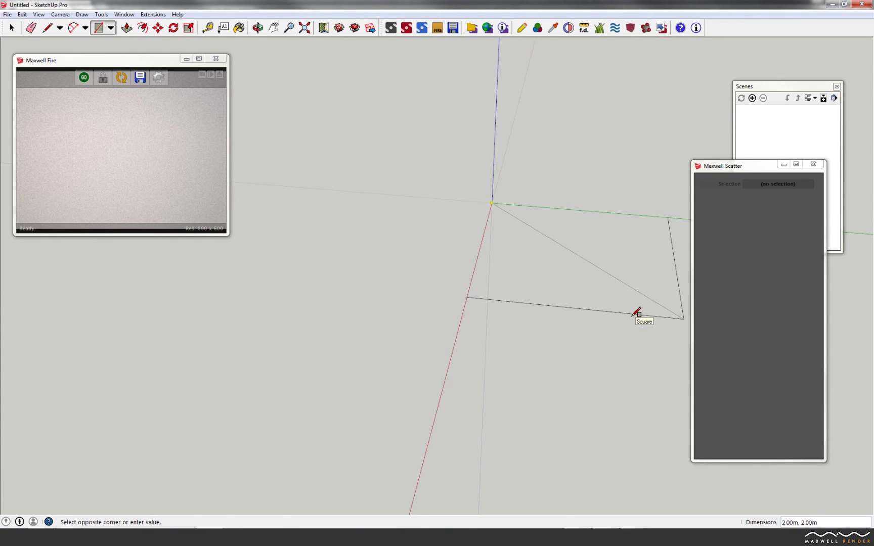
click(636, 314)
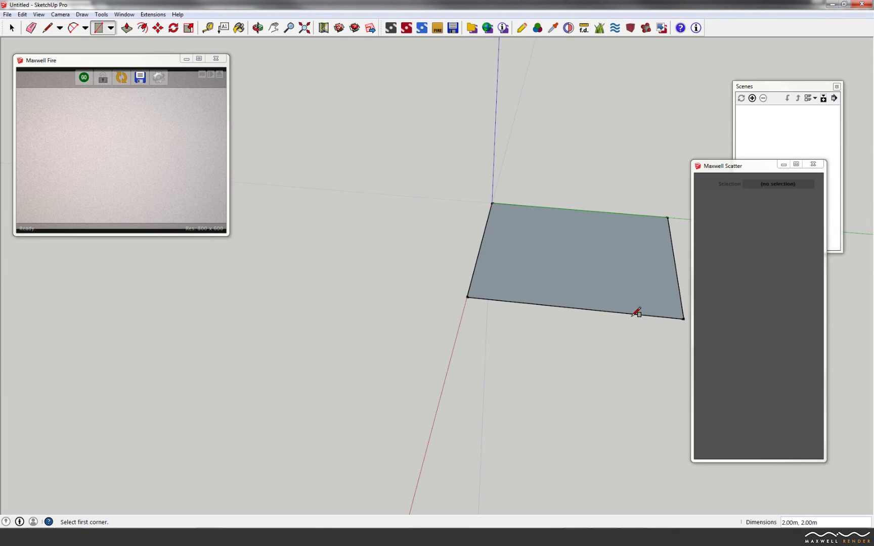
click(126, 28)
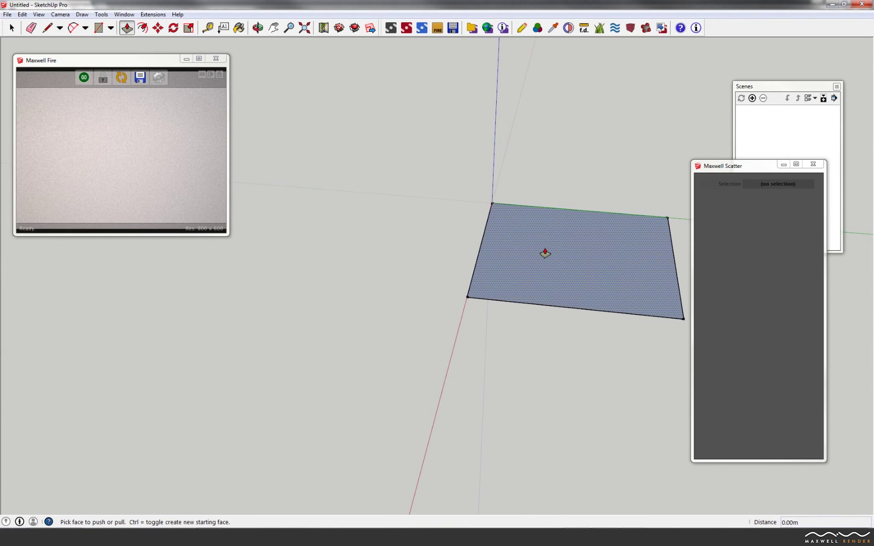
drag(545, 253, 550, 207)
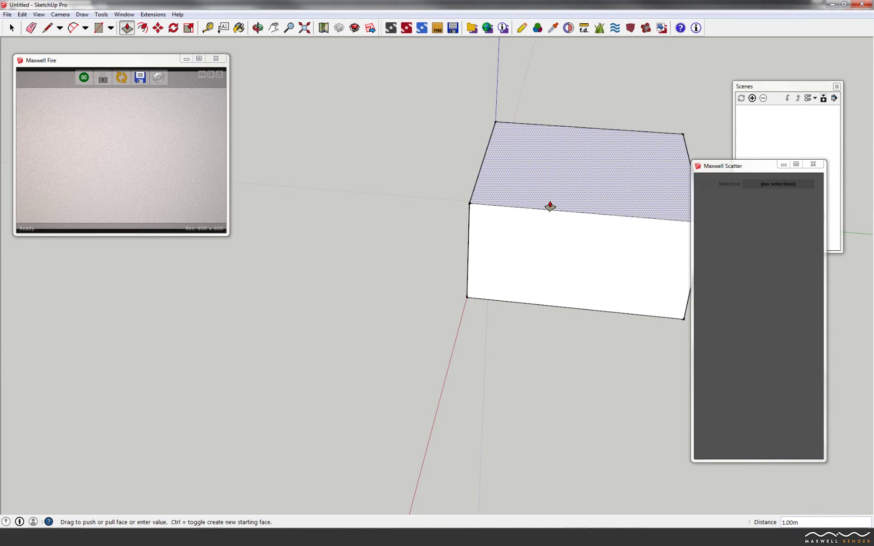
text(0.2)
key(Return)
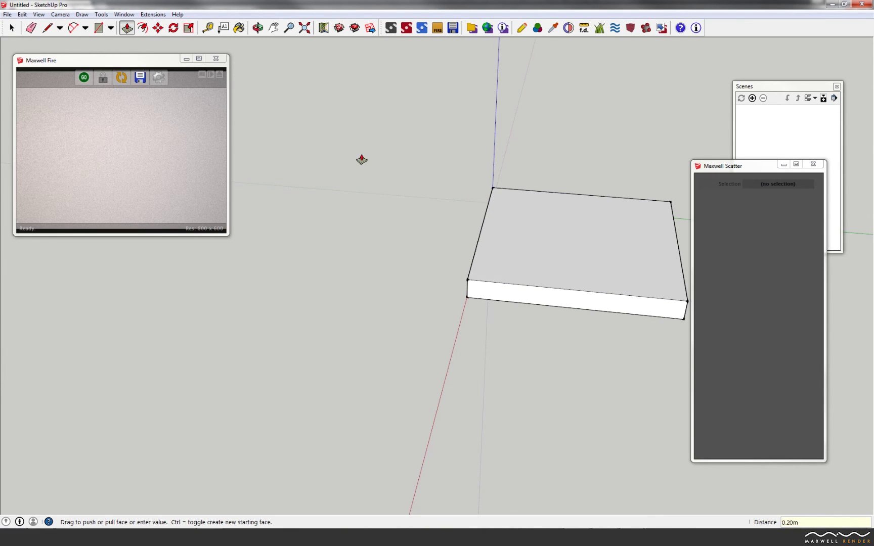
- Select the whole slab and make it a single group
click(12, 28)
click(568, 253)
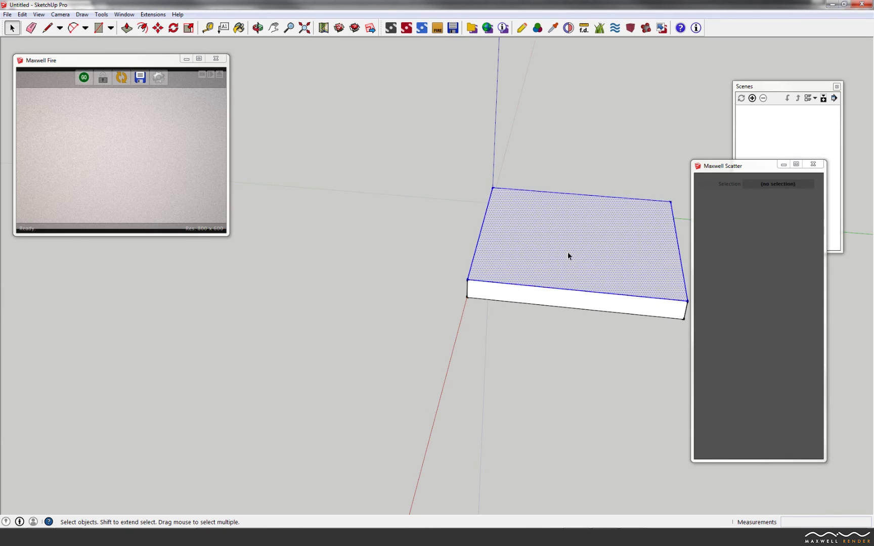
triple_click(568, 252)
right_click(568, 252)
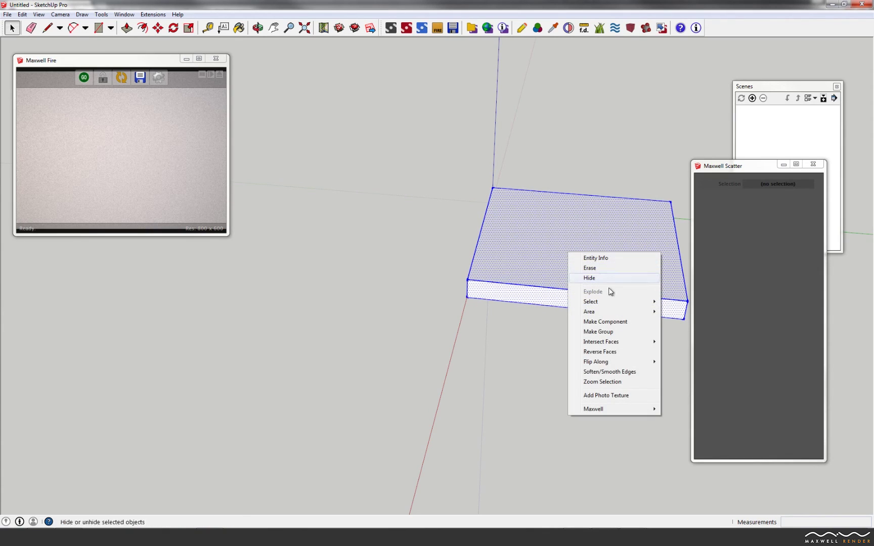
click(616, 331)
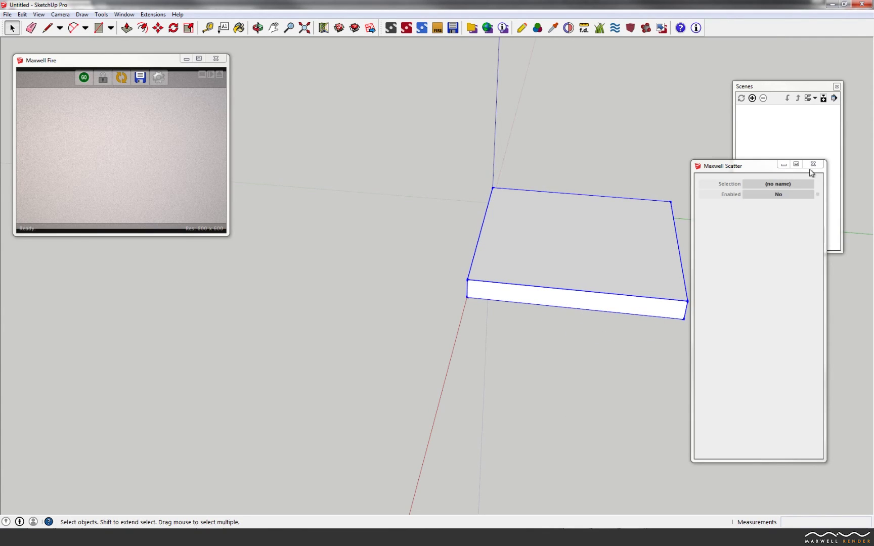
- Enable Maxwell Sea on the slab group, paint it dark teal, and start a Fire preview
click(813, 164)
click(615, 28)
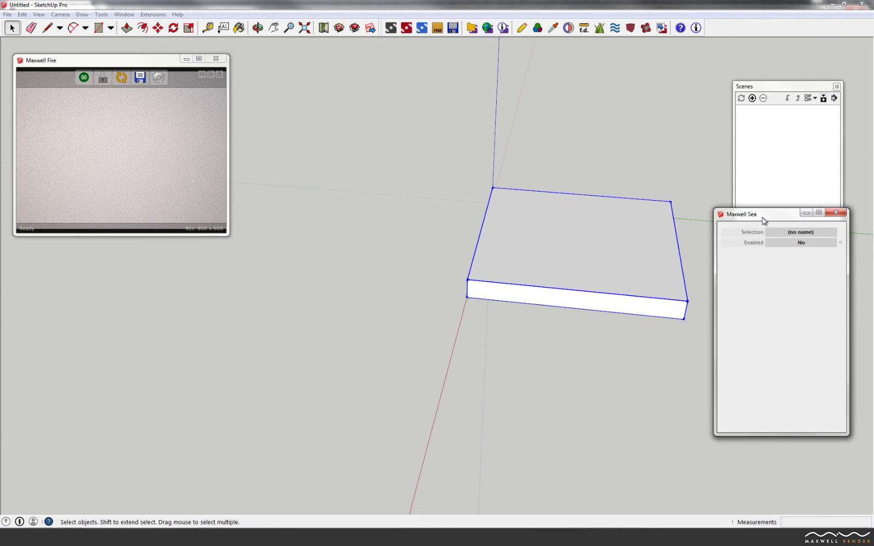
click(789, 246)
middle_drag(644, 242, 462, 244)
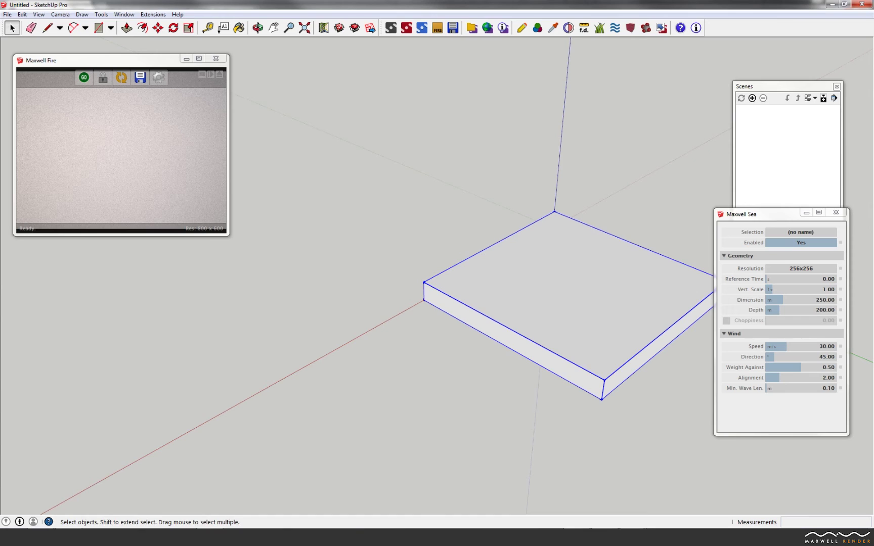
key(b)
click(491, 322)
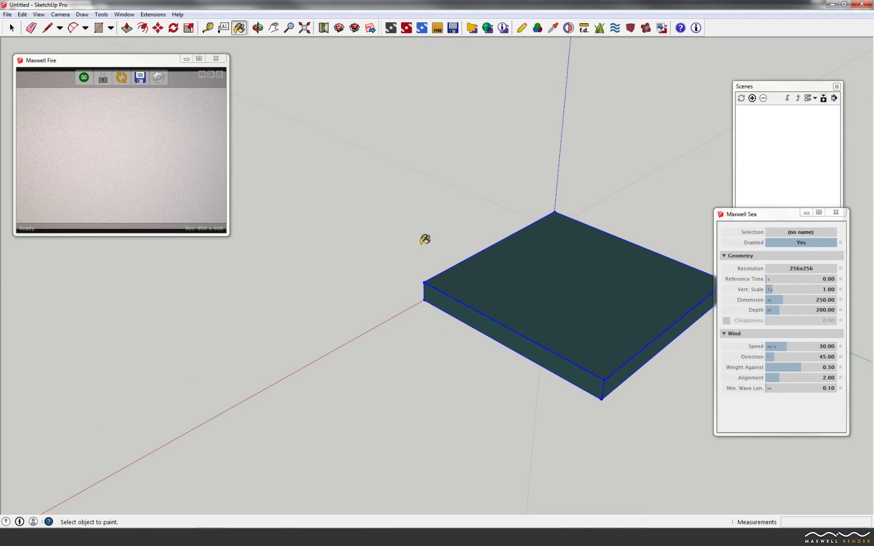
click(122, 79)
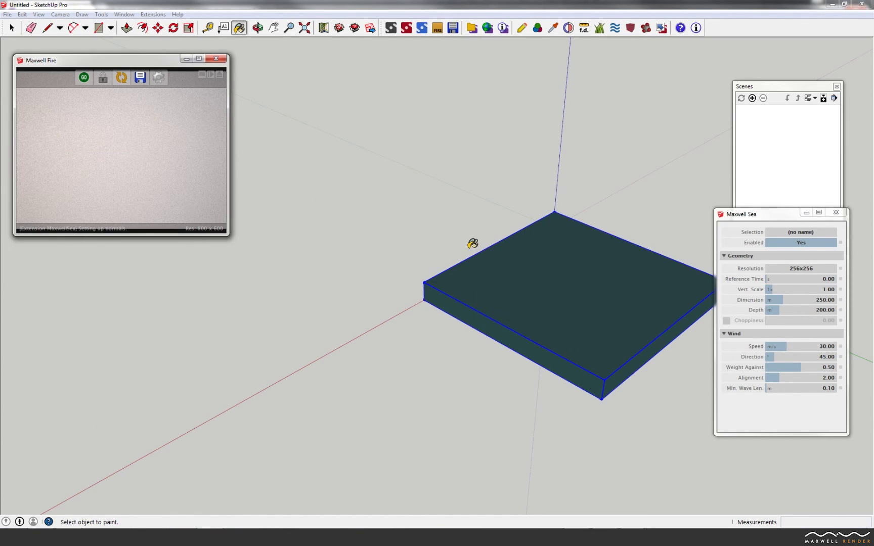
- Frame the slab front-on, set Sea vertical scale to 5, and re-export to Fire
mouse_move(556, 285)
middle_down()
mouse_move(253, 266)
mouse_move(463, 462)
middle_up()
scroll(557, 409, up, 3)
mouse_move(557, 409)
middle_down()
mouse_move(453, 407)
mouse_move(400, 176)
middle_up()
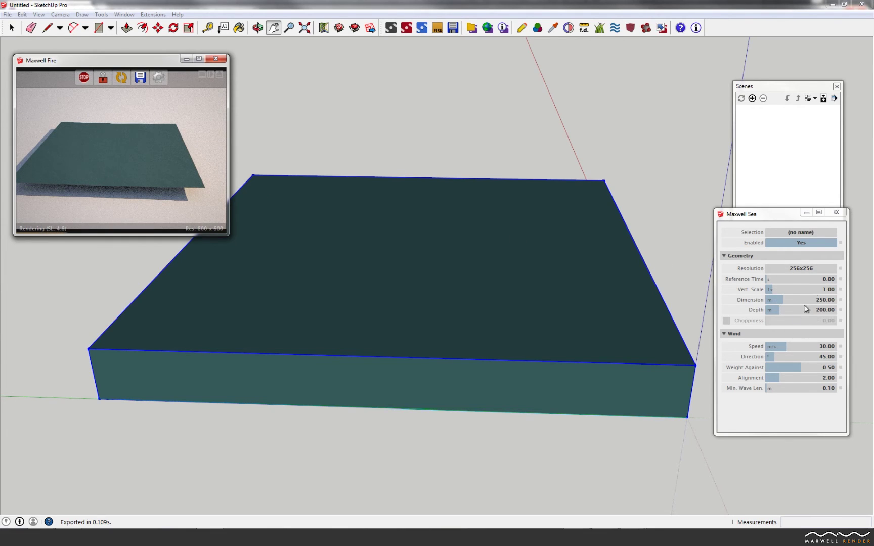
click(824, 291)
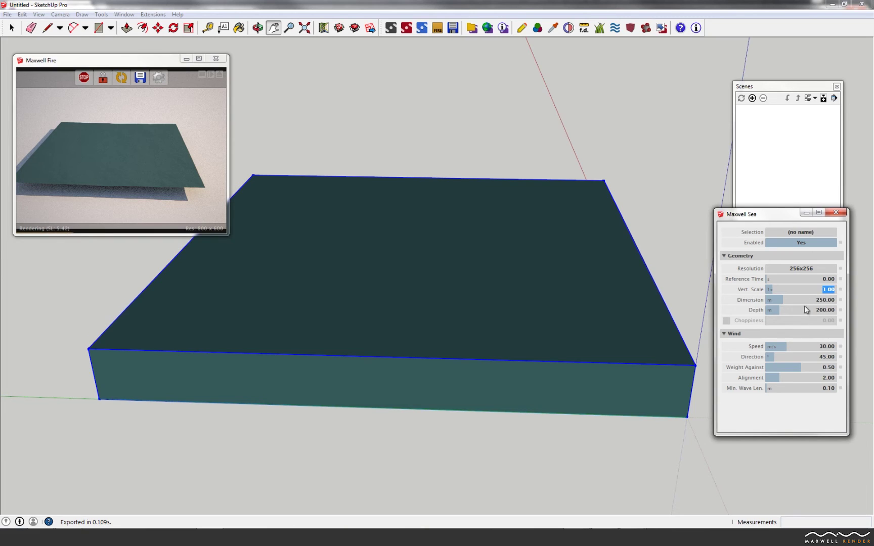
text(5)
key(Return)
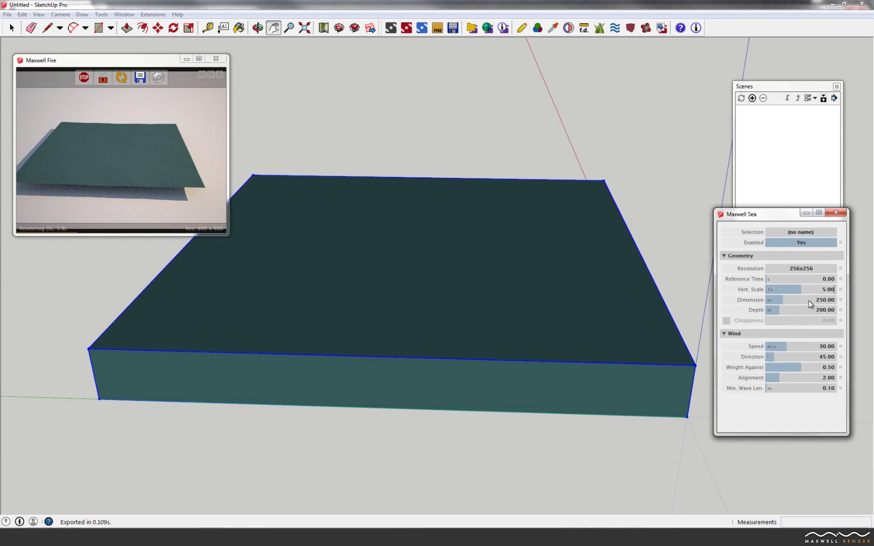
click(124, 85)
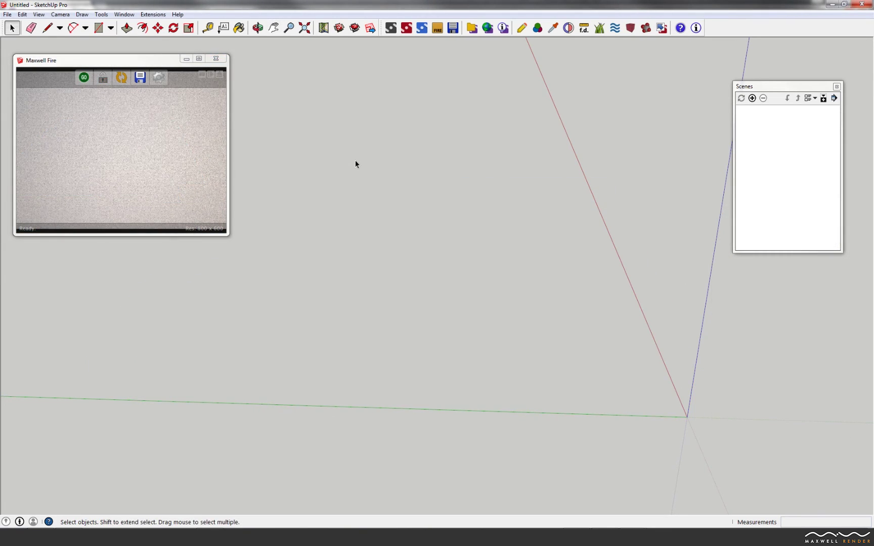
- Draw a 5 by 5 rectangle from the origin and view it at an angle
key(r)
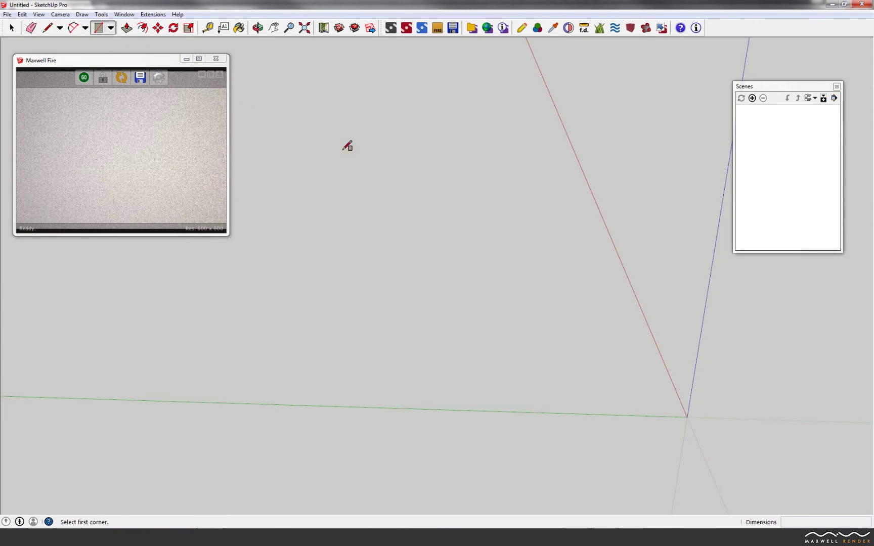
click(687, 416)
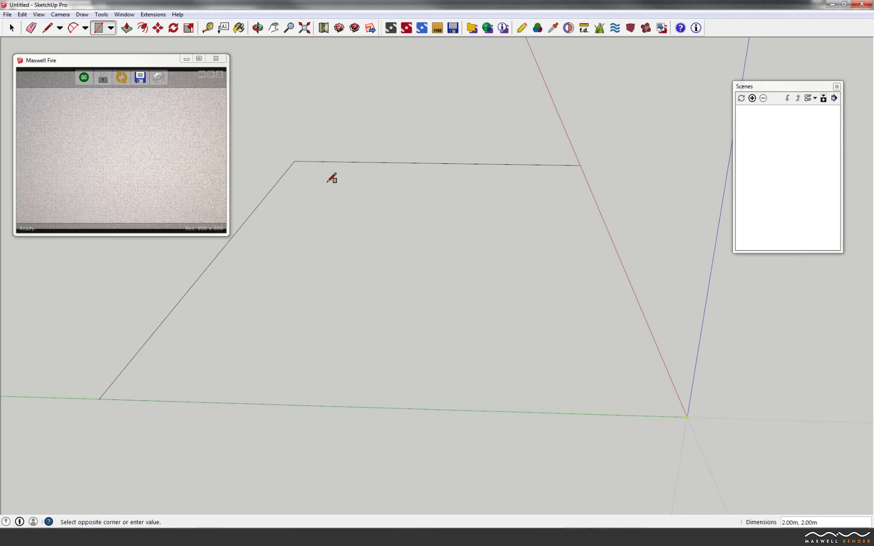
text(5,5)
key(Return)
scroll(328, 182, down, 3)
mouse_move(329, 187)
middle_down()
mouse_move(313, 207)
mouse_move(457, 249)
mouse_move(443, 275)
mouse_move(382, 269)
middle_up()
scroll(444, 274, down, 2)
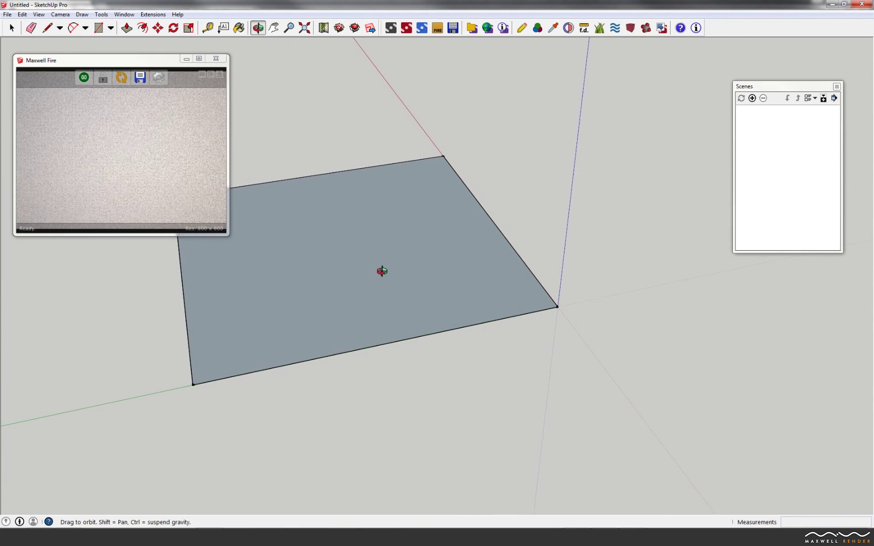
- Reverse the square's face to point up, then group it with its edges
click(14, 30)
click(314, 215)
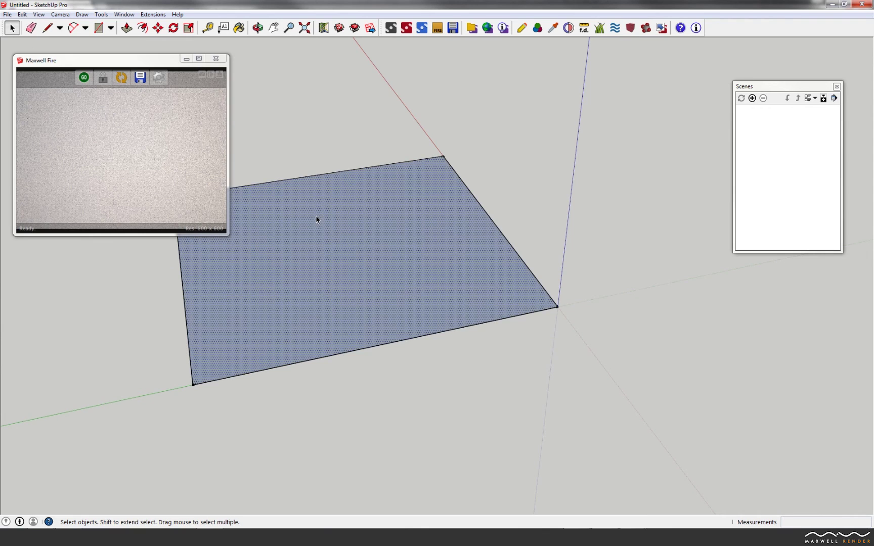
right_click(315, 215)
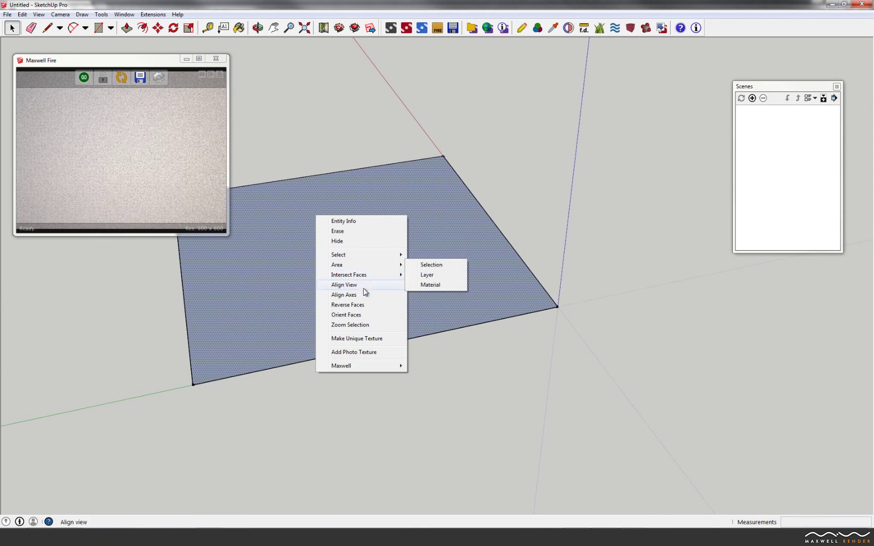
click(360, 304)
double_click(343, 261)
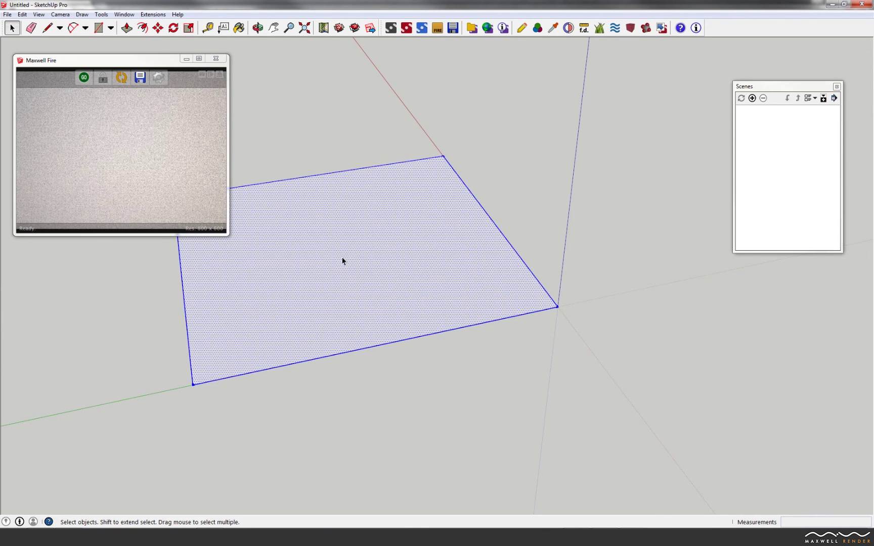
right_click(369, 239)
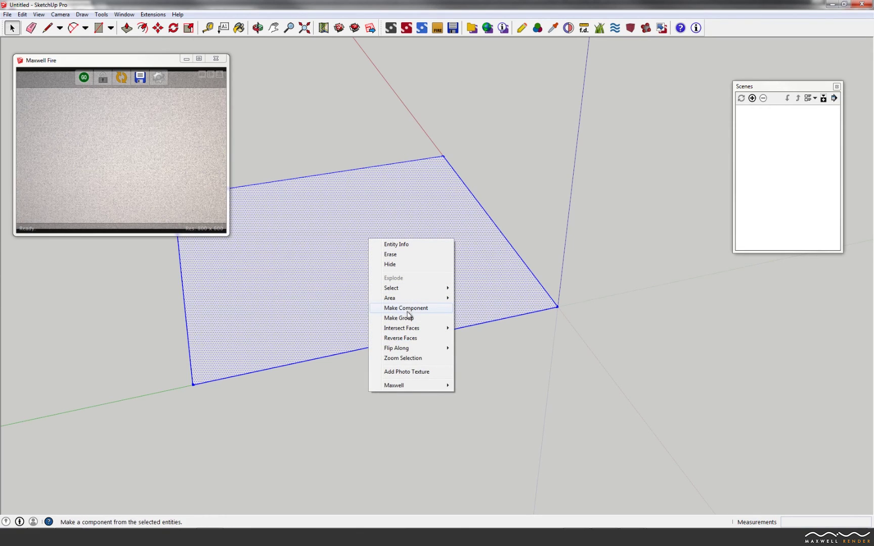
click(404, 318)
click(662, 28)
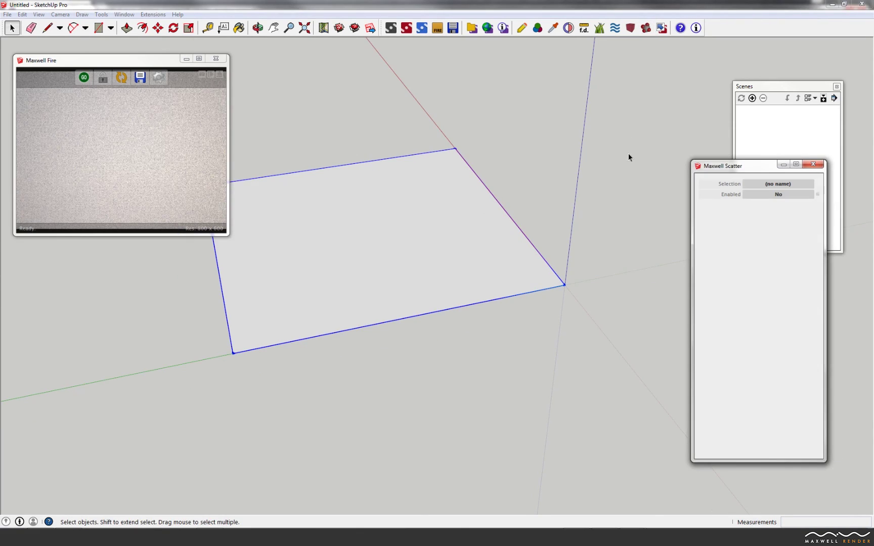
- Enable Maxwell Scatter on the plane with Buisson_02.mxs at 0.1 instances/m², rendering in Fire
drag(728, 161, 551, 70)
click(582, 104)
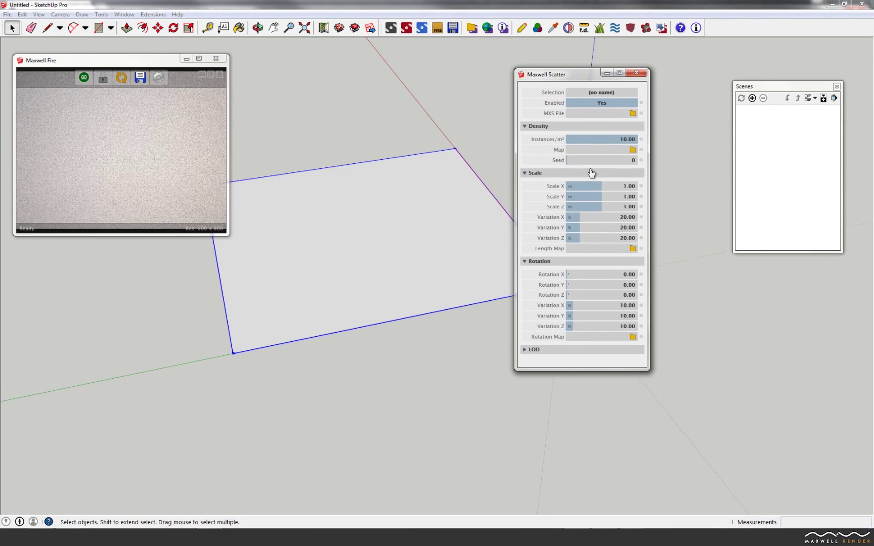
click(620, 140)
text(0.)
click(633, 113)
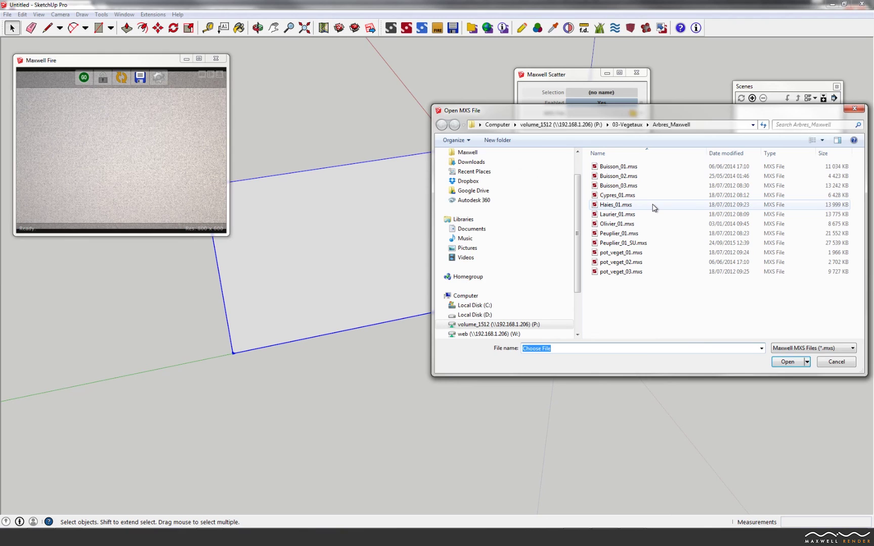
click(632, 176)
click(788, 362)
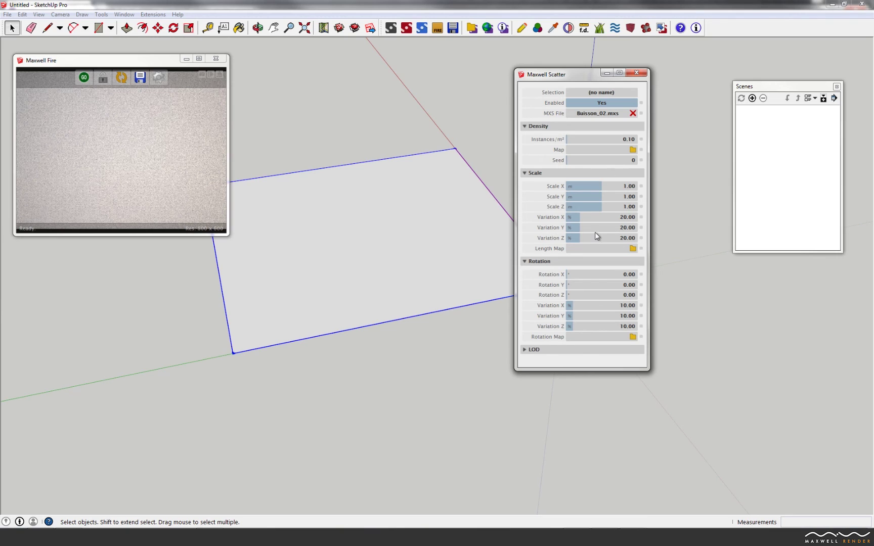
click(122, 78)
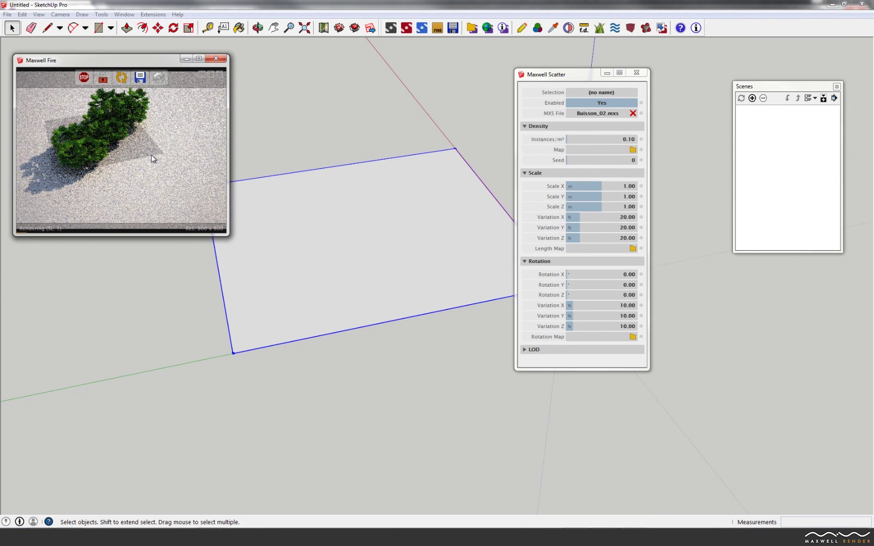
- Orbit and pan to recentre the scattered plane, then bring the Fire window forward
mouse_move(322, 230)
middle_down()
mouse_move(317, 239)
mouse_move(267, 228)
middle_up()
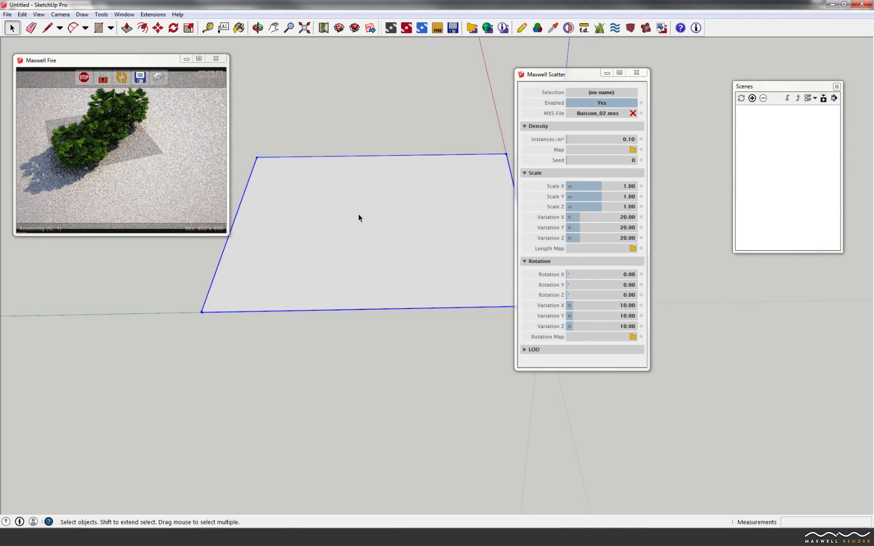
mouse_move(369, 226)
shift+middle_down()
mouse_move(370, 247)
mouse_move(328, 308)
shift+middle_up()
scroll(344, 298, up, 3)
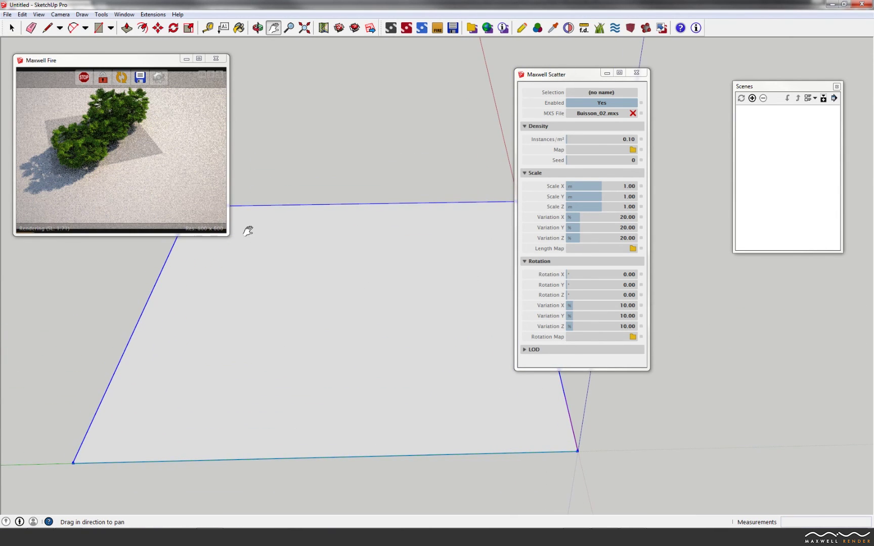
click(120, 88)
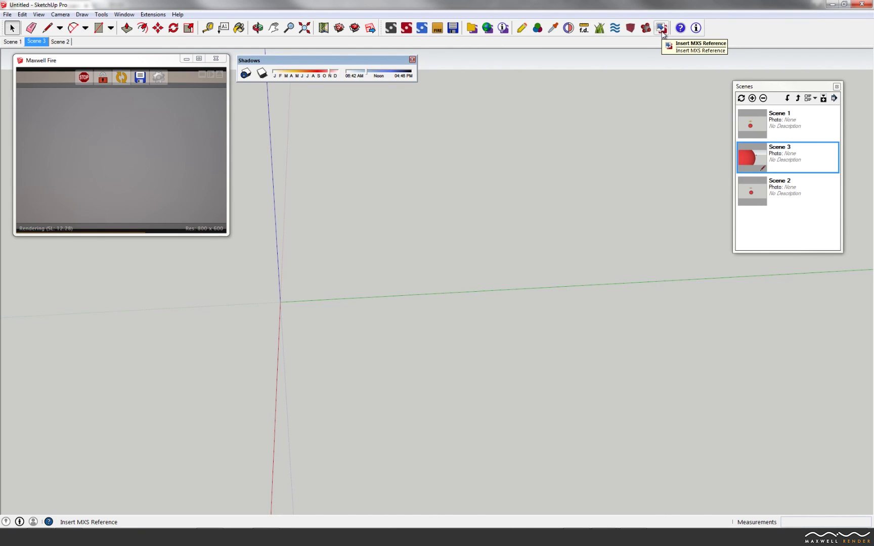
- Insert Peuplier_01_SU.mxs as an MXS reference and orbit around the proxy
click(662, 32)
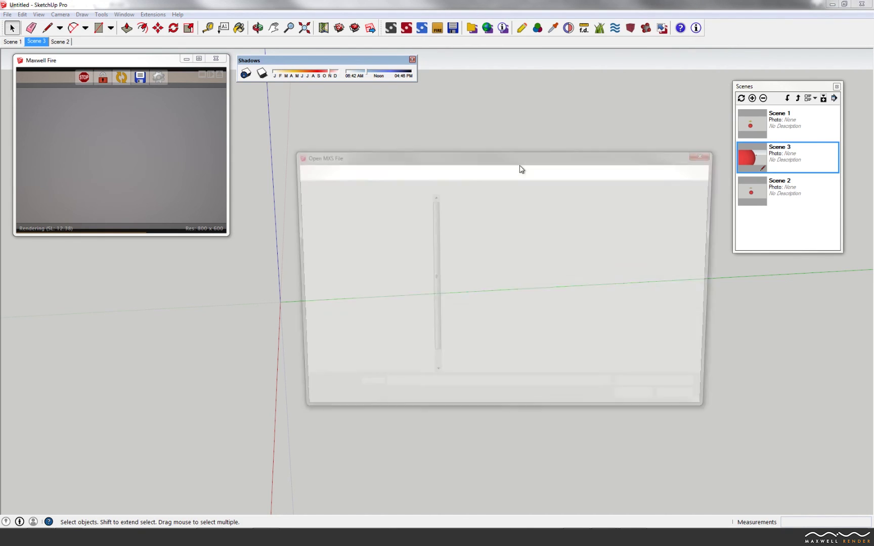
click(449, 287)
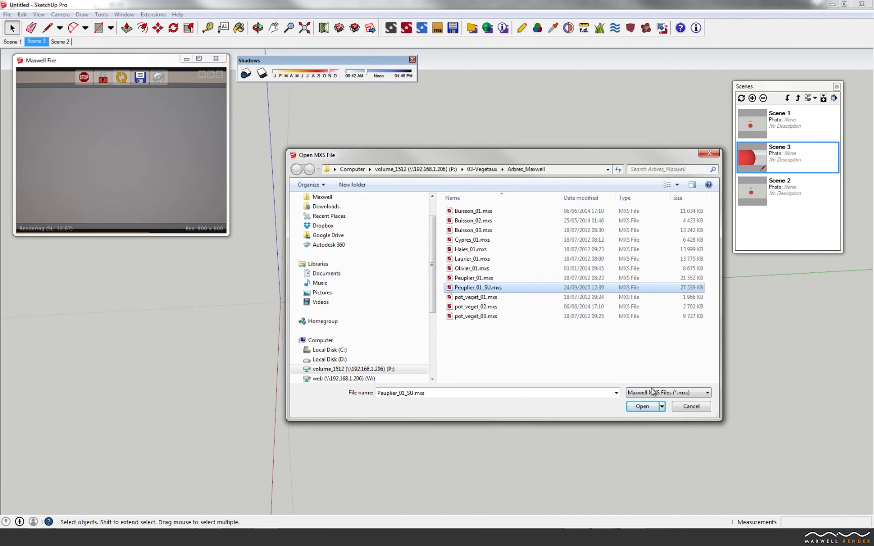
click(647, 407)
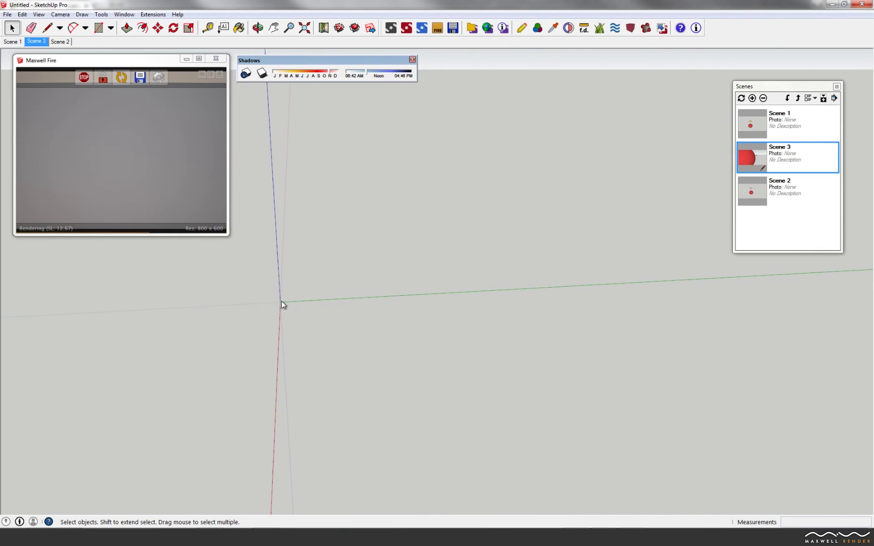
mouse_move(369, 295)
middle_down()
mouse_move(339, 269)
mouse_move(386, 278)
mouse_move(458, 393)
middle_up()
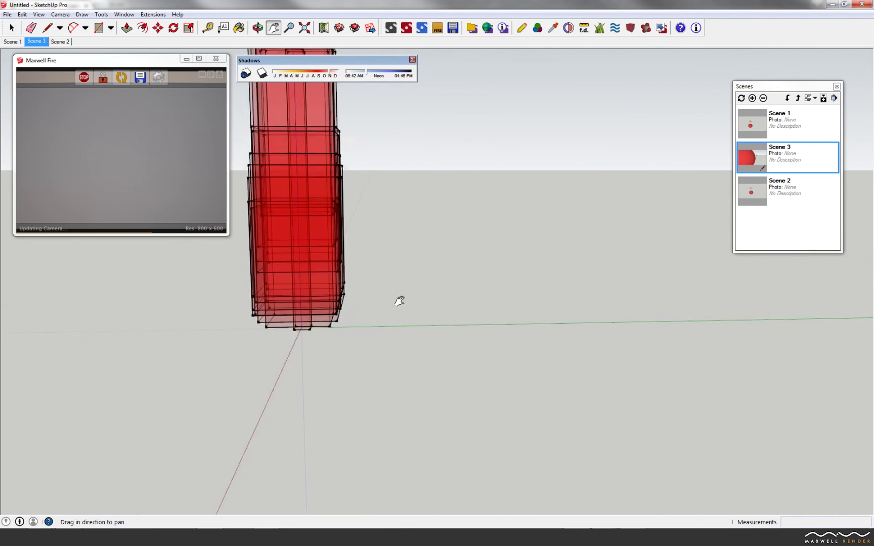
- Re-export the scene to Fire and view the poplar proxy from higher up
click(121, 77)
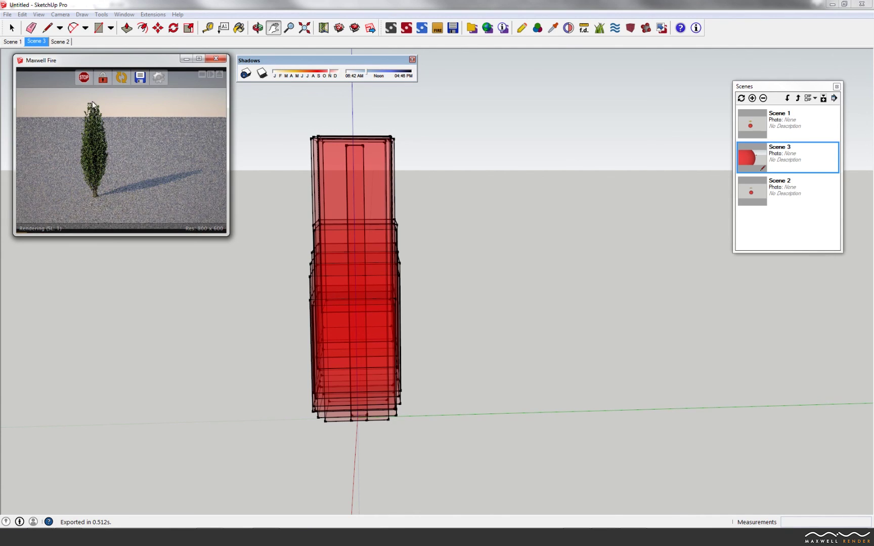
scroll(324, 235, up, 1)
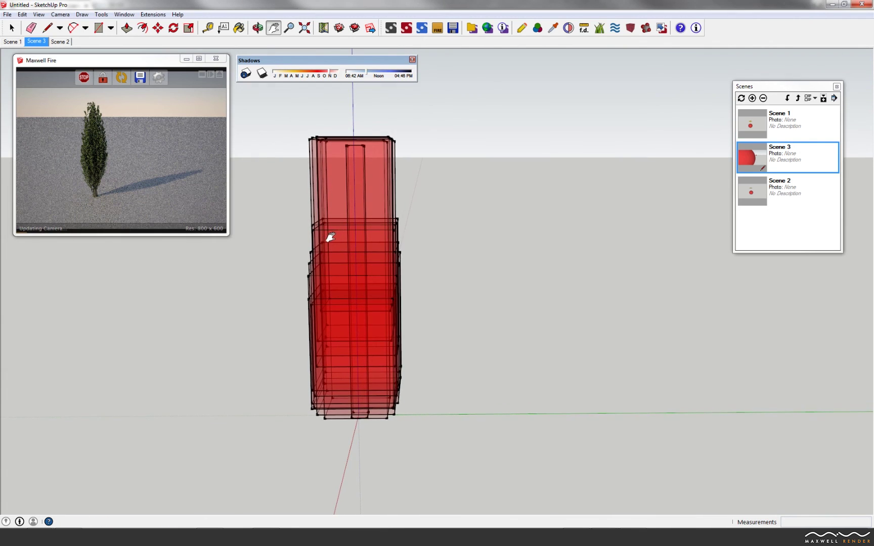
scroll(330, 237, up, 3)
middle_drag(330, 237, 345, 263)
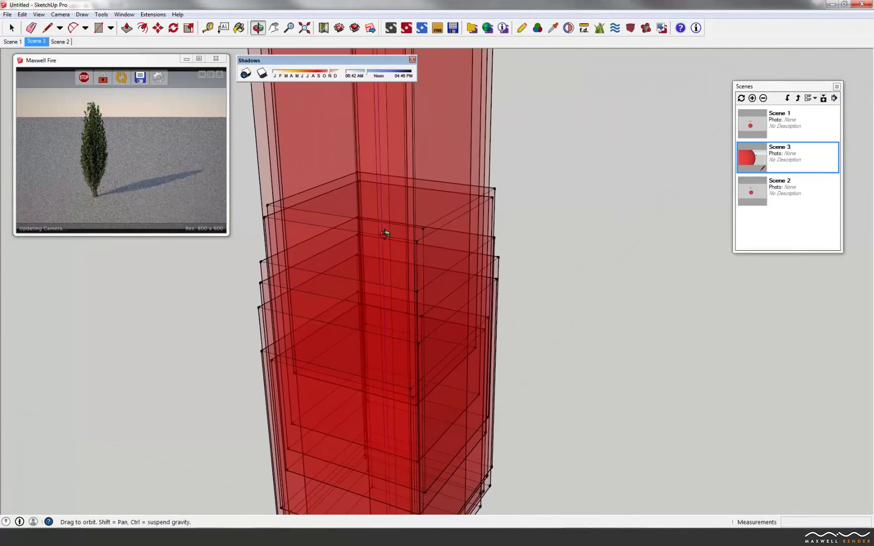
scroll(351, 233, up, 1)
scroll(354, 233, up, 1)
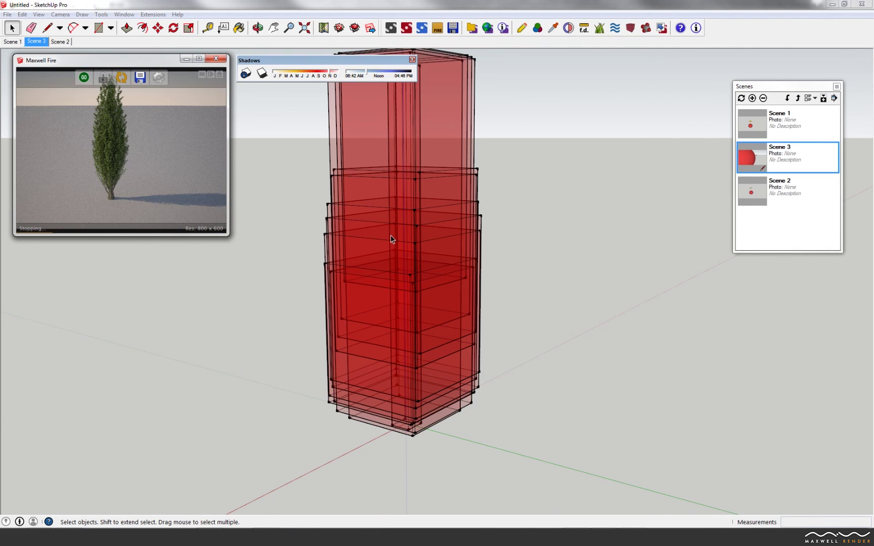
middle_drag(469, 231, 459, 250)
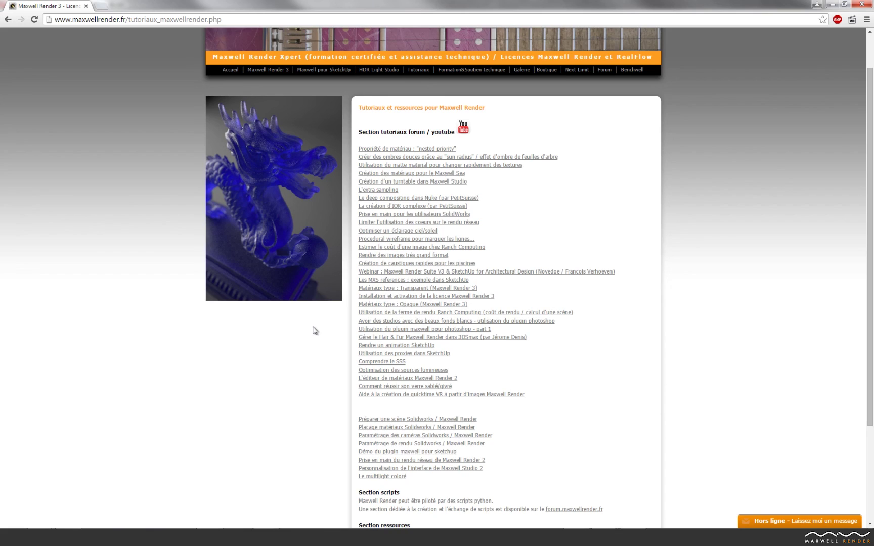
- Scroll the maxwellrender.fr tutorials page showing forum and YouTube tutorial links
scroll(315, 331, down, 2)
scroll(314, 330, up, 3)
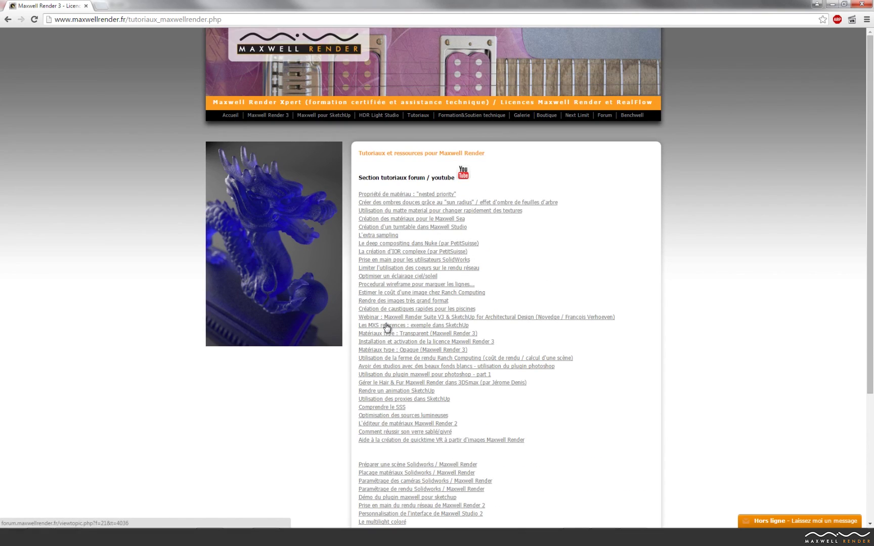